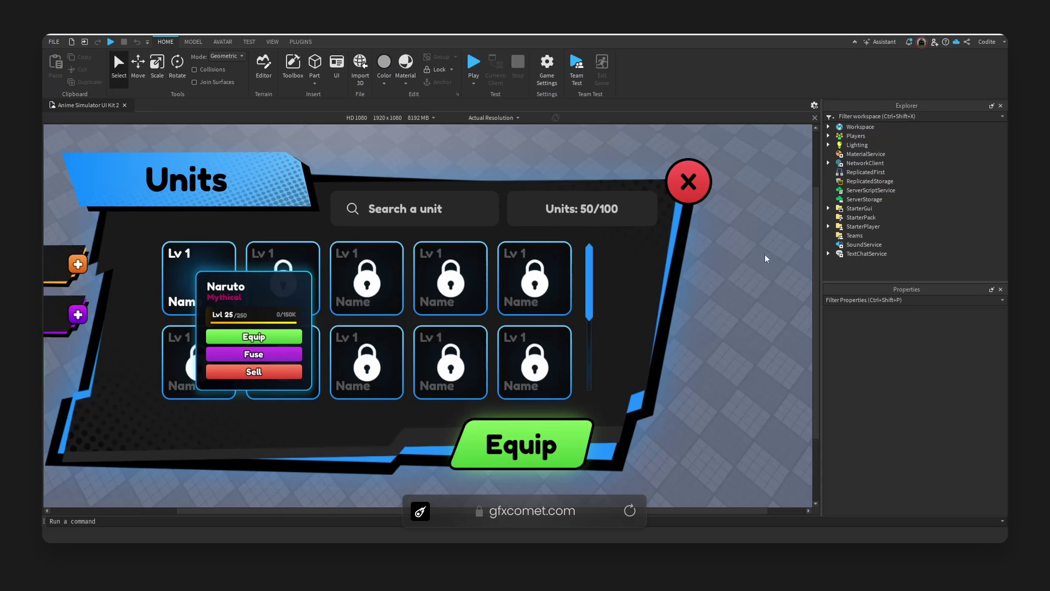
# Scroll up and down through the unit cards in the Units window to examine how its custom scroll bar behaves
pyautogui.scroll(-5, 569, 295)
pyautogui.scroll(5, 569, 296)
pyautogui.scroll(-5, 574, 291)
pyautogui.scroll(5, 574, 292)
pyautogui.scroll(-3, 588, 284)
pyautogui.scroll(3, 588, 284)
pyautogui.scroll(-5, 591, 279)
pyautogui.scroll(4, 594, 271)
# Show the interface preview at Actual Resolution and bring the Units window into view
pyautogui.click(494, 118)
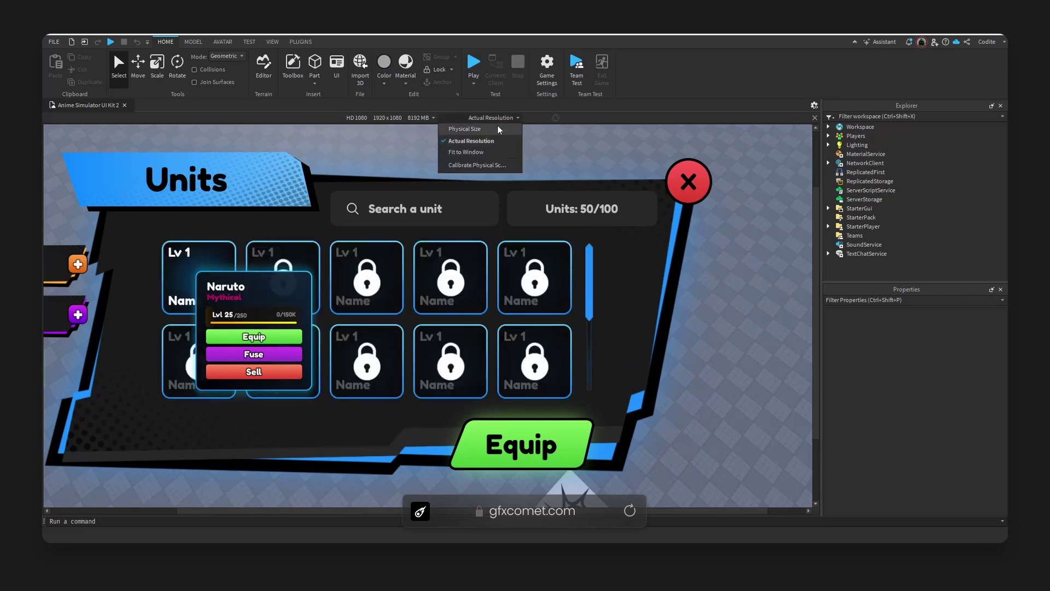
pyautogui.click(499, 140)
pyautogui.click(493, 117)
pyautogui.click(508, 141)
pyautogui.moveTo(551, 510); pyautogui.dragTo(675, 532)
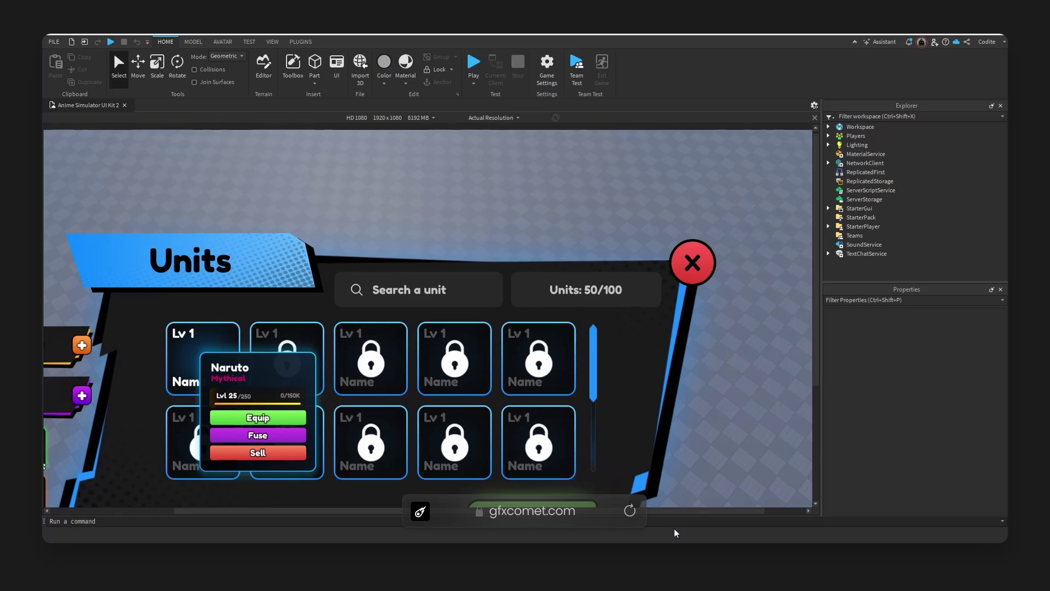
pyautogui.moveTo(815, 356); pyautogui.dragTo(816, 398)
# Move the blue scroll handle and scroll the unit cards again to inspect the scroll bar's travel
pyautogui.scroll(-2, 596, 369)
pyautogui.moveTo(594, 298)
pyautogui.mouseDown()
pyautogui.moveTo(586, 369)
pyautogui.moveTo(586, 281)
pyautogui.mouseUp()
pyautogui.scroll(-3, 594, 284)
pyautogui.scroll(3, 592, 339)
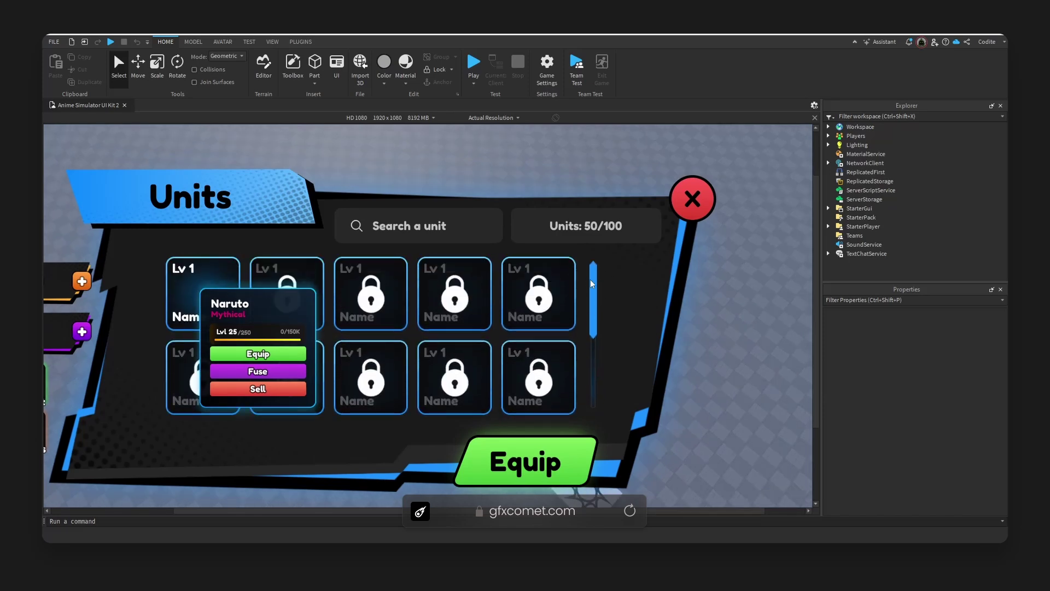
pyautogui.scroll(-1, 600, 308)
pyautogui.scroll(-1, 602, 309)
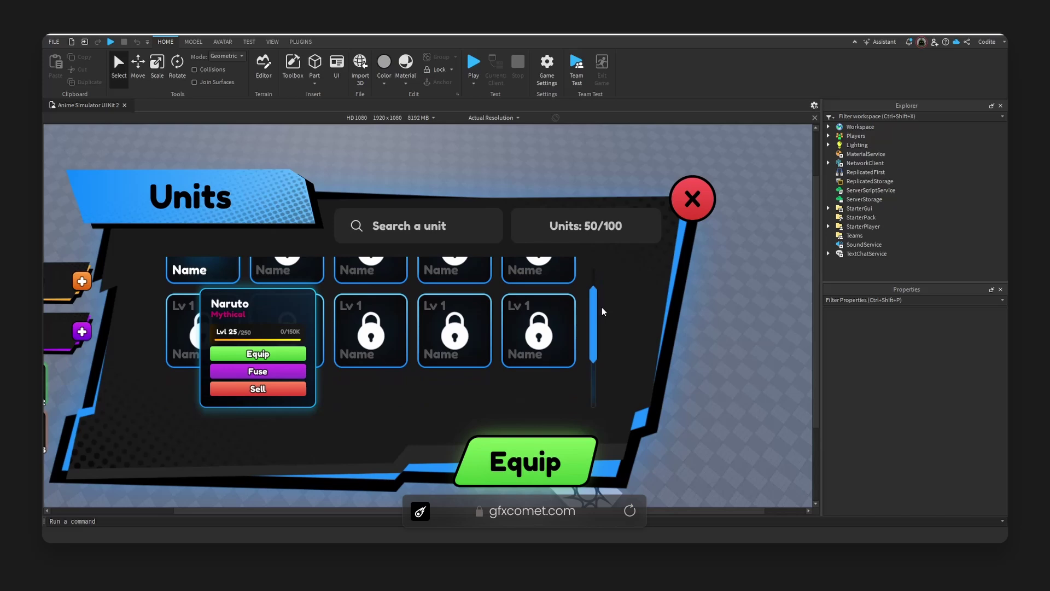
pyautogui.scroll(2, 566, 337)
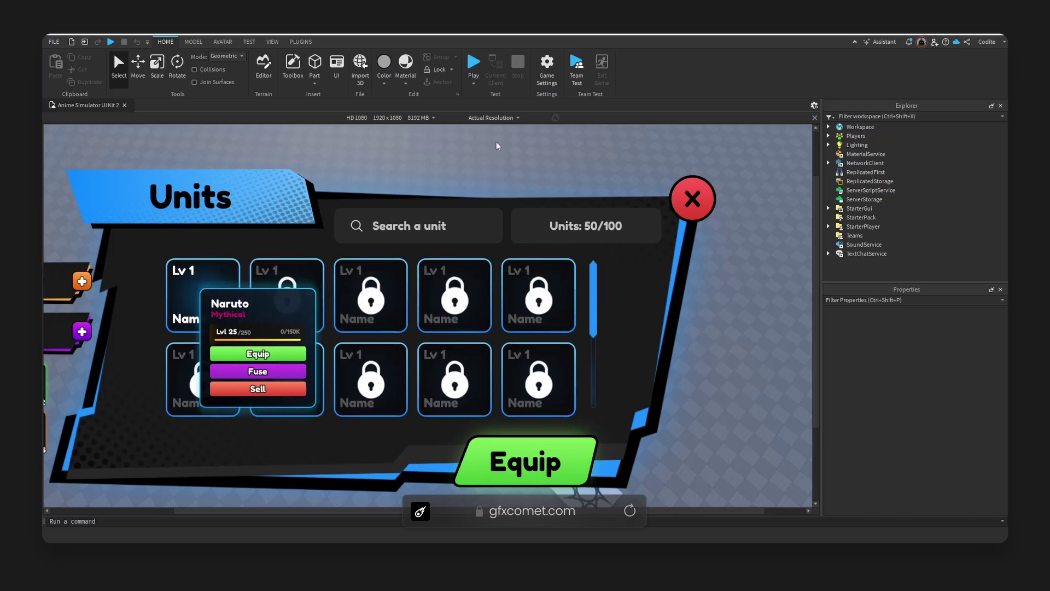
# Select the Container ScrollingFrame under Units > Canvas > Main and examine its scroll bar image and inset properties
pyautogui.click(827, 208)
pyautogui.click(838, 226)
pyautogui.click(871, 236)
pyautogui.click(594, 296)
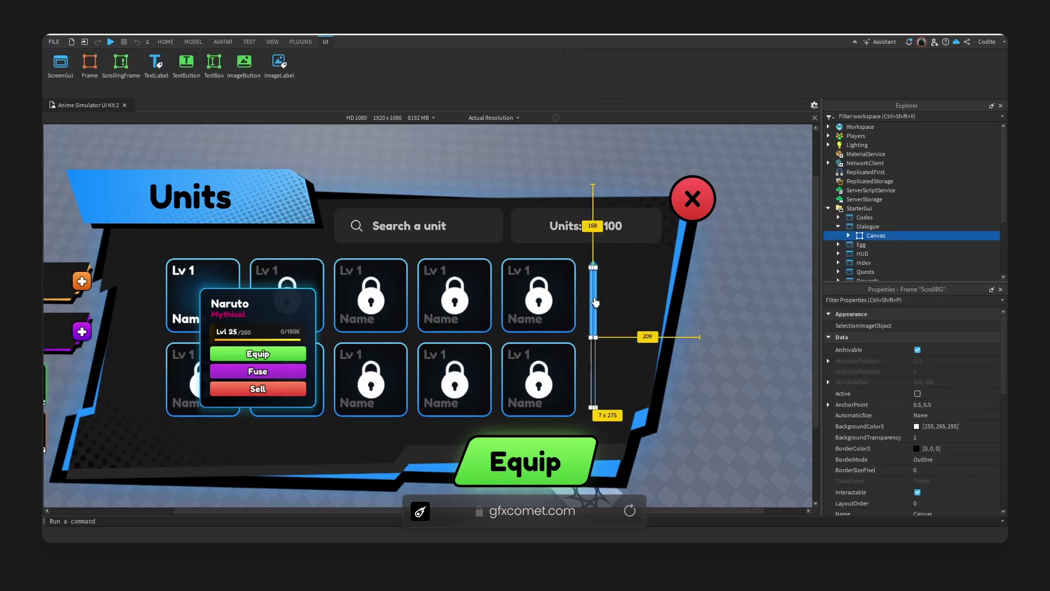
pyautogui.click(900, 268)
pyautogui.scroll(-5, 939, 405)
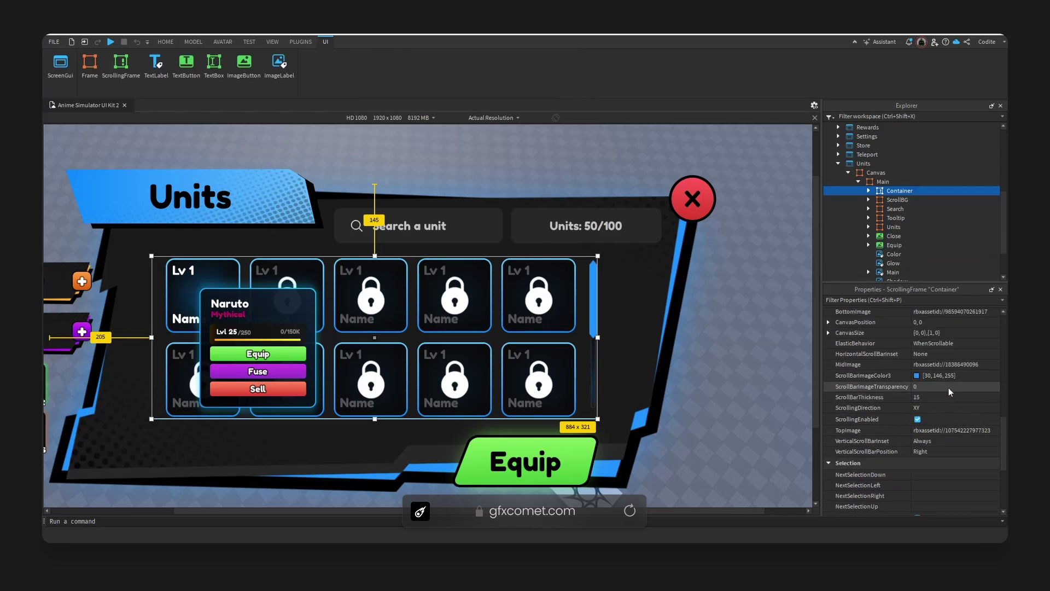
pyautogui.scroll(1, 945, 397)
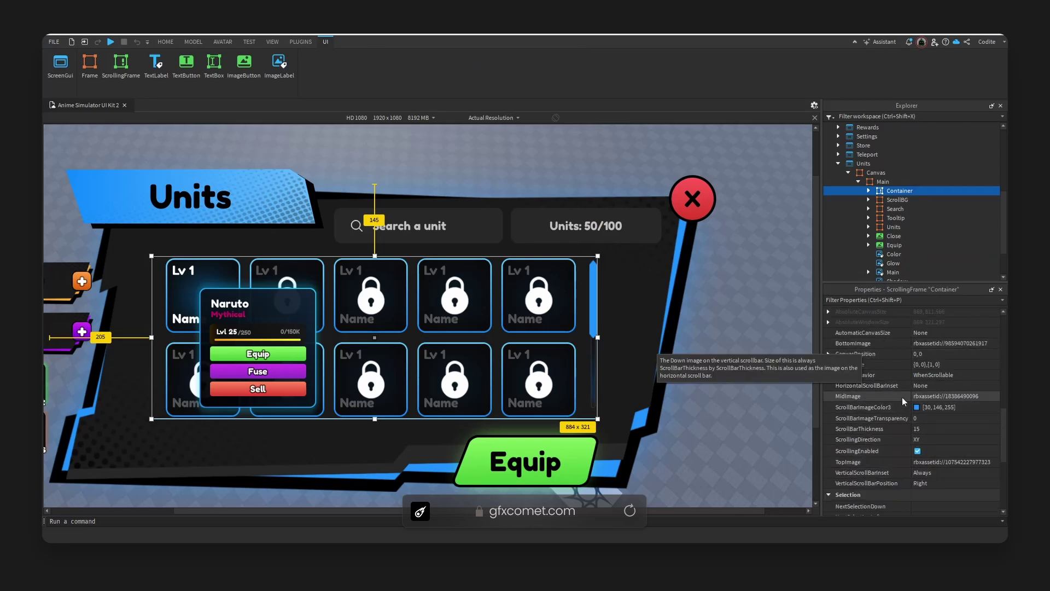
pyautogui.click(884, 387)
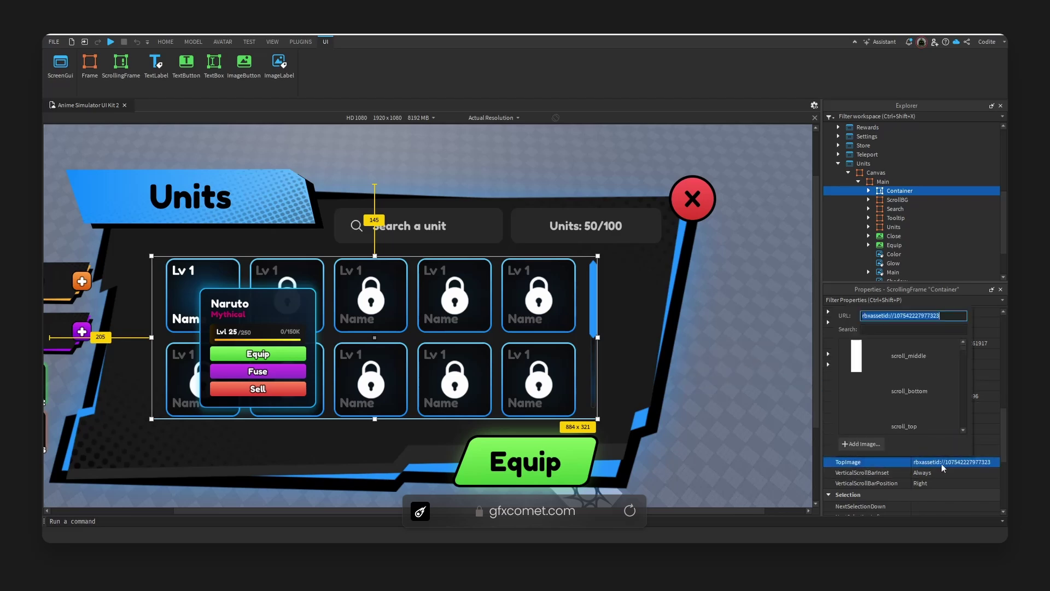
pyautogui.click(876, 474)
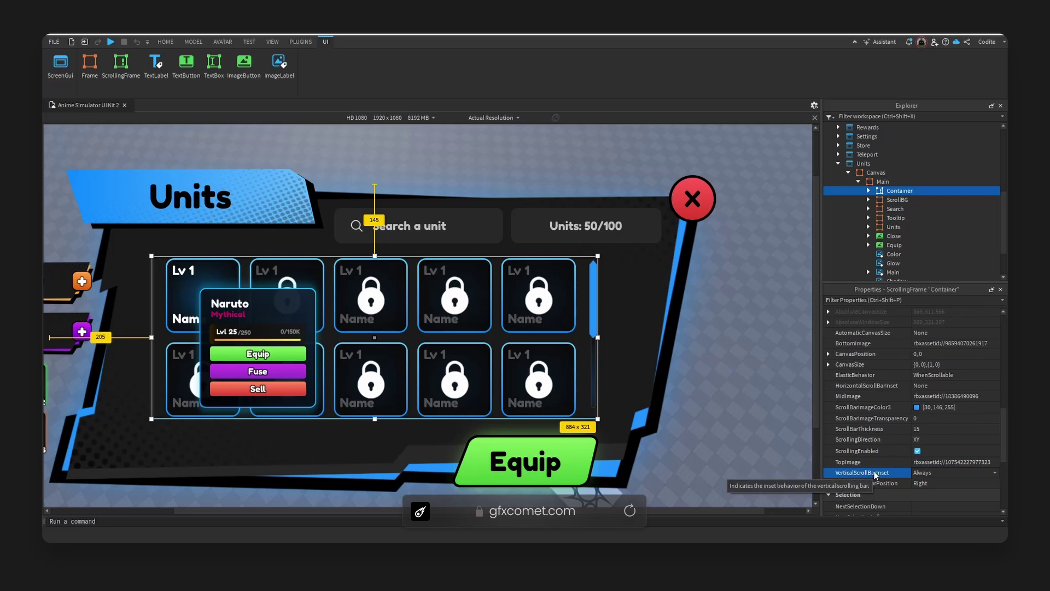
# Try a ScrollBarThickness of 10 on the Units Container frame and scroll the unit cards to test it
pyautogui.click(968, 429)
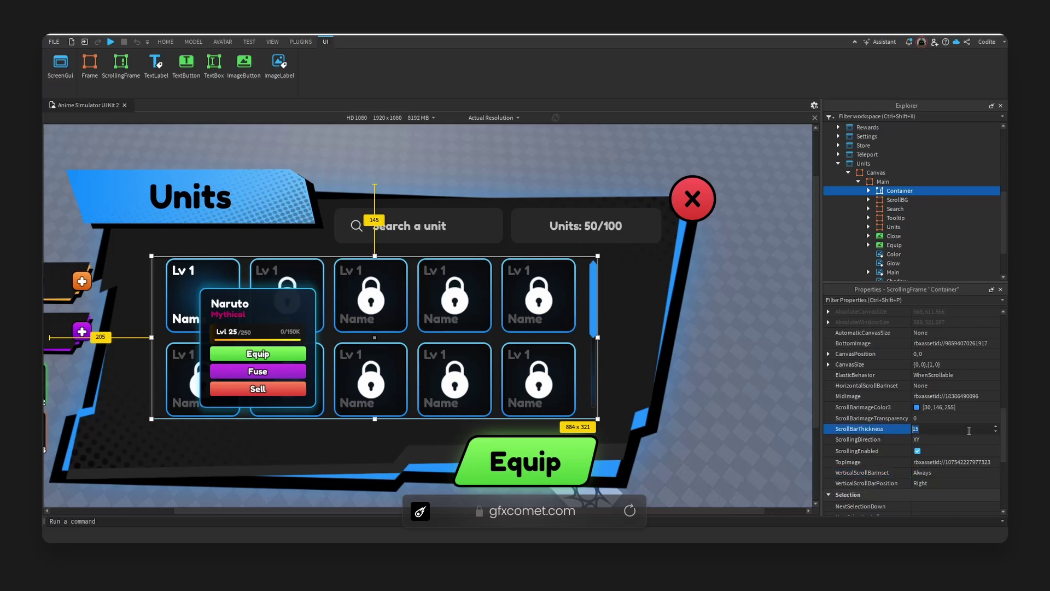
pyautogui.write('10')
pyautogui.press('Return')
pyautogui.click(785, 386)
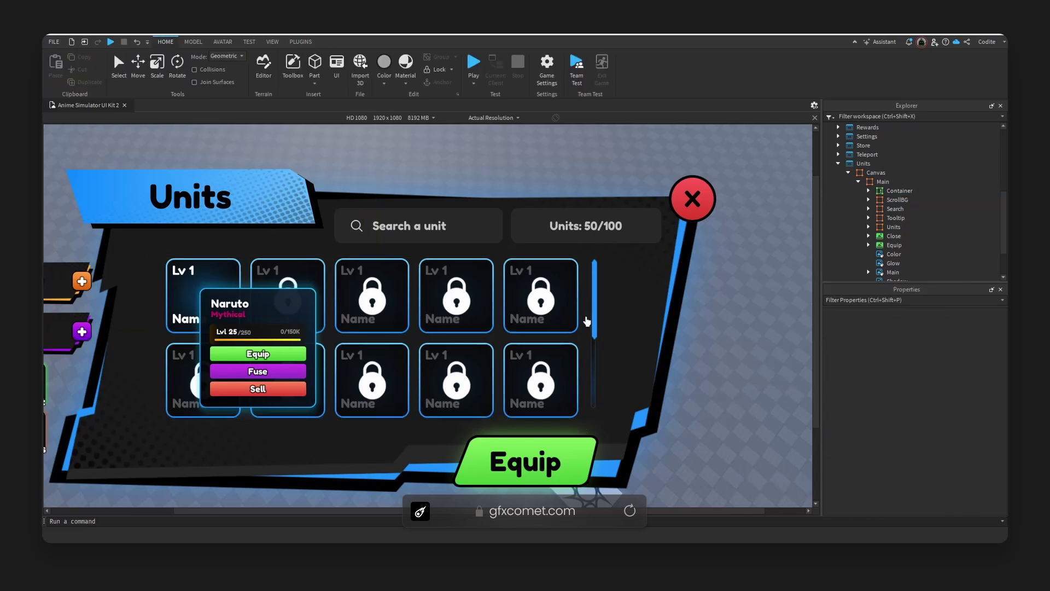
pyautogui.scroll(-3, 589, 330)
pyautogui.scroll(3, 589, 330)
pyautogui.scroll(-3, 598, 312)
pyautogui.scroll(3, 598, 314)
pyautogui.click(596, 317)
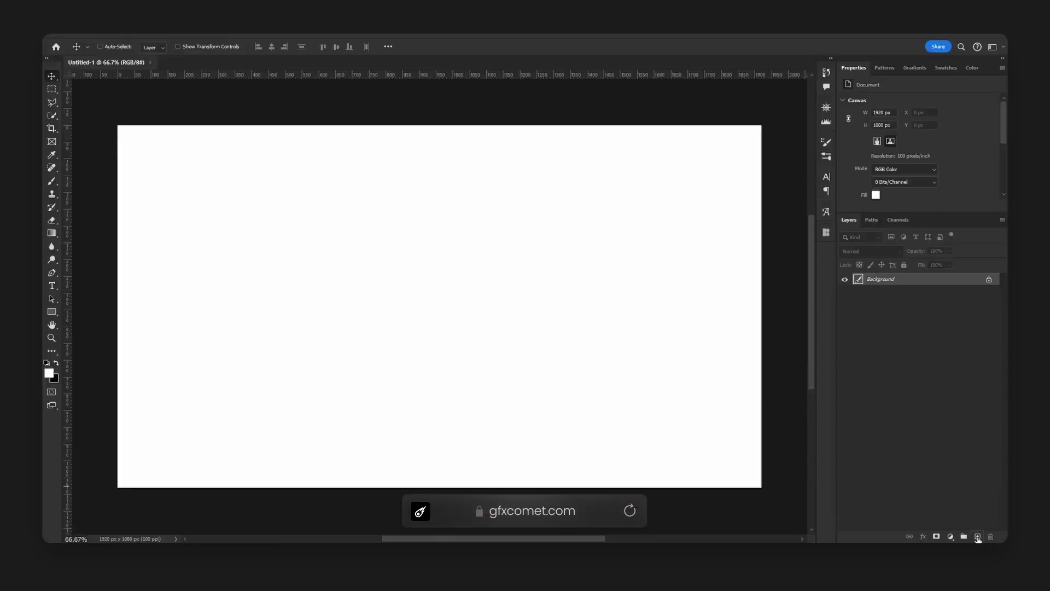
# Switch to Photoshop, add a new layer and fill the Background layer with black
pyautogui.click(977, 536)
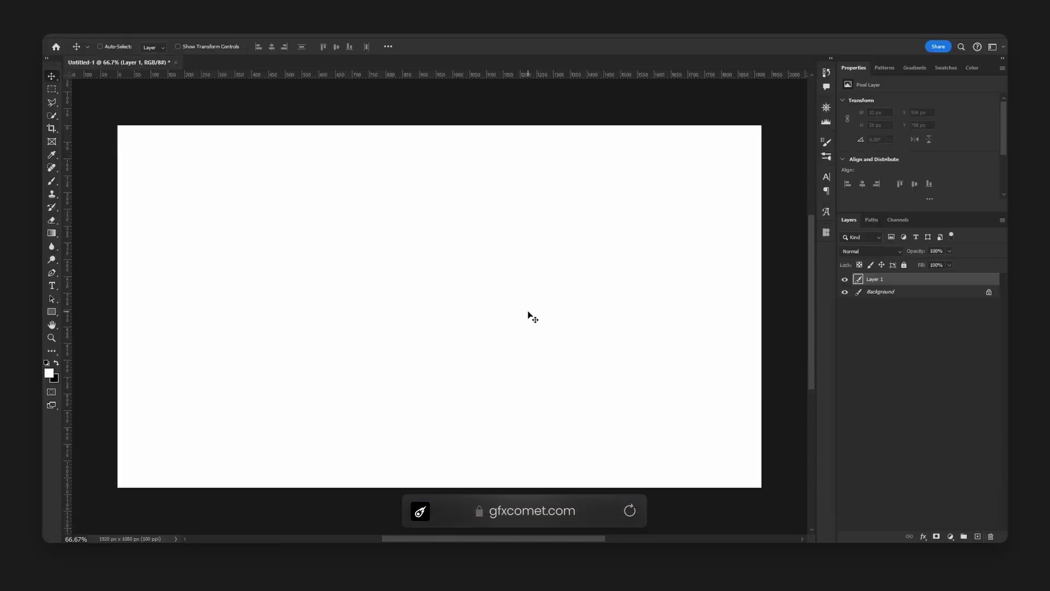
pyautogui.click(882, 296)
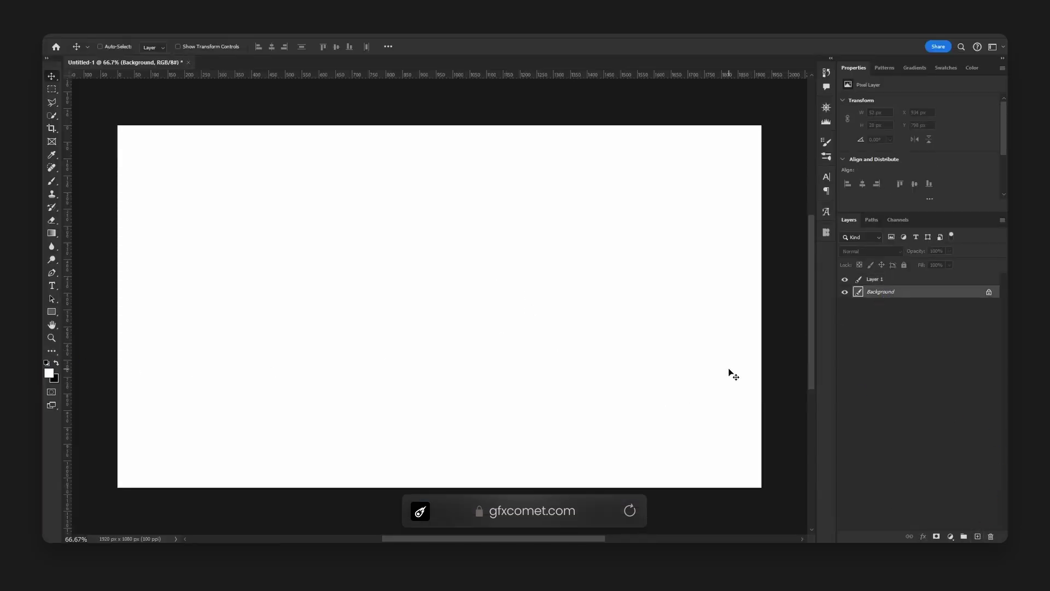
pyautogui.press('x')
pyautogui.hotkey('alt', 'BackSpace')
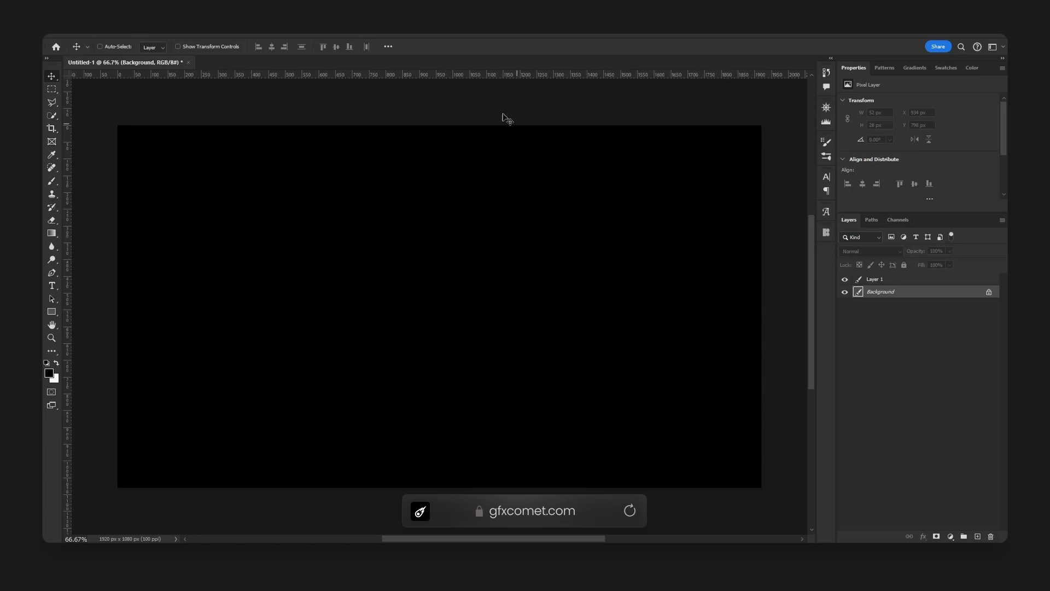
# Draw a tall white rectangle about 89 × 372 px near the middle of the canvas on Layer 1
pyautogui.hotkey('alt', ']')
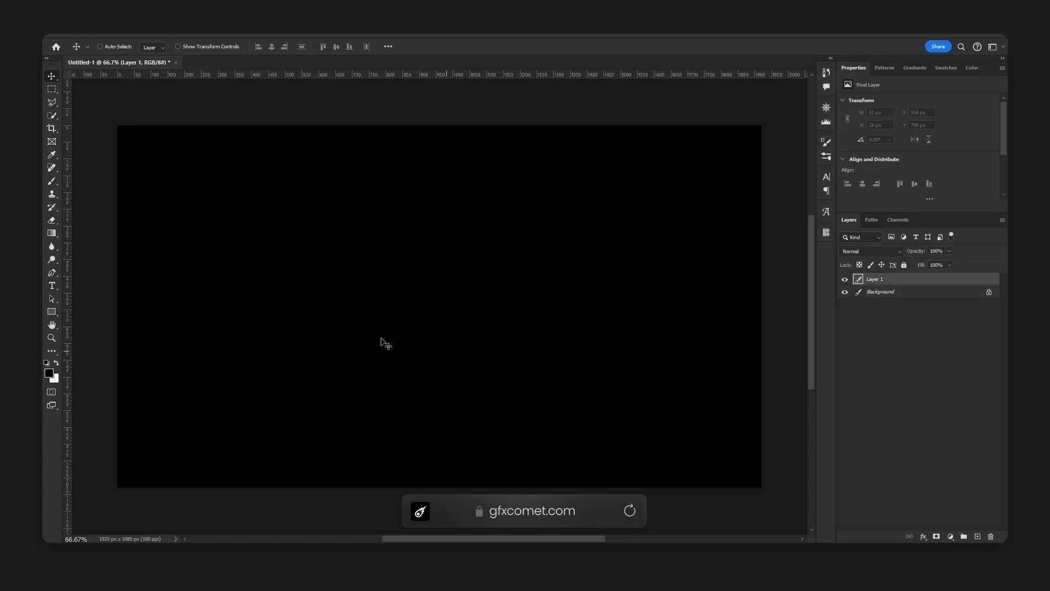
pyautogui.press('u')
pyautogui.press('x')
pyautogui.moveTo(434, 236); pyautogui.dragTo(466, 359)
pyautogui.press('v')
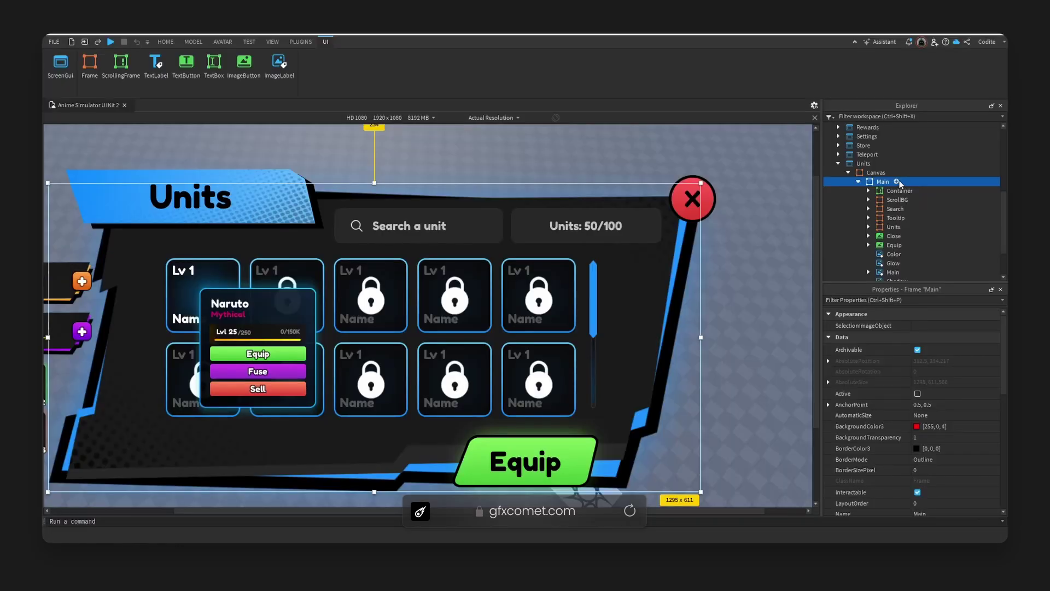
# Switch to Roblox Studio, place a new ScrollingFrame inside the Units window's Main frame and hide the existing Container
pyautogui.moveTo(894, 187); pyautogui.dragTo(881, 209)
pyautogui.click(896, 191)
pyautogui.scroll(-3, 930, 429)
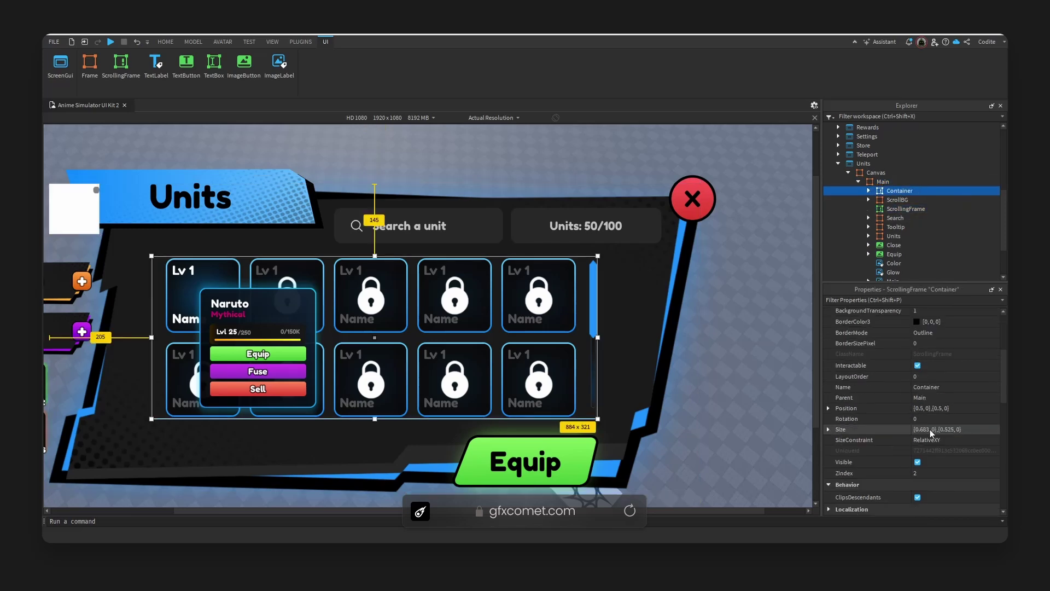
pyautogui.click(917, 462)
# Set the new ScrollingFrame's ScrollBarImageColor3 to white (255, 255, 255)
pyautogui.click(906, 208)
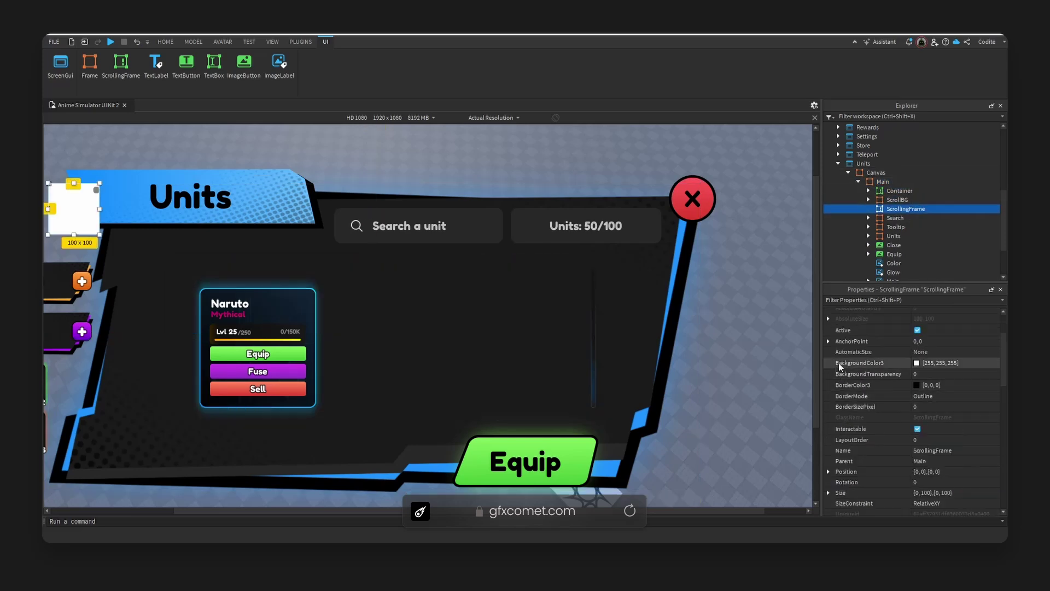
pyautogui.scroll(-5, 845, 370)
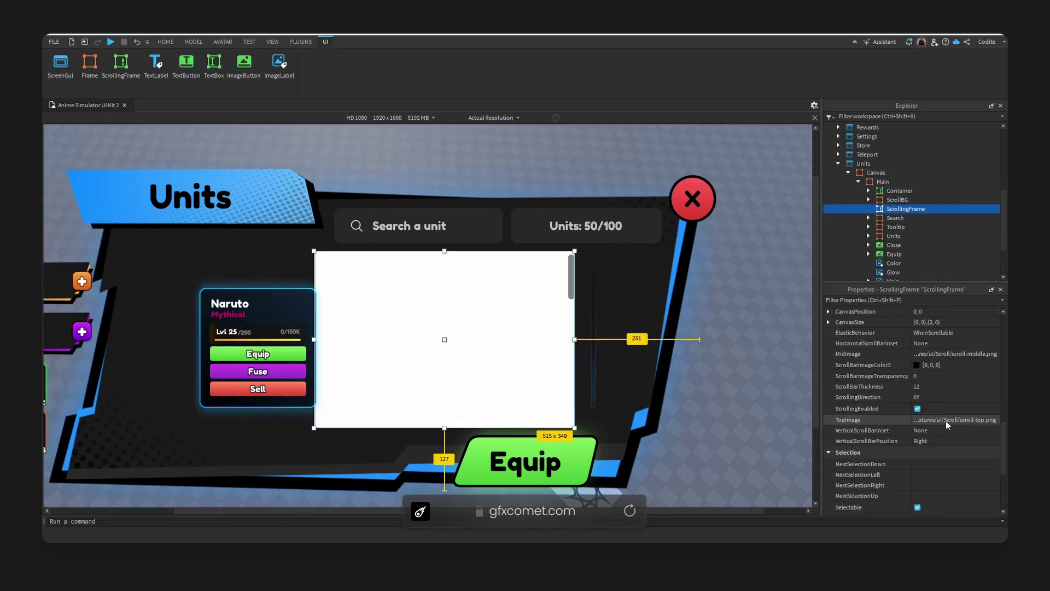
pyautogui.scroll(-3, 946, 399)
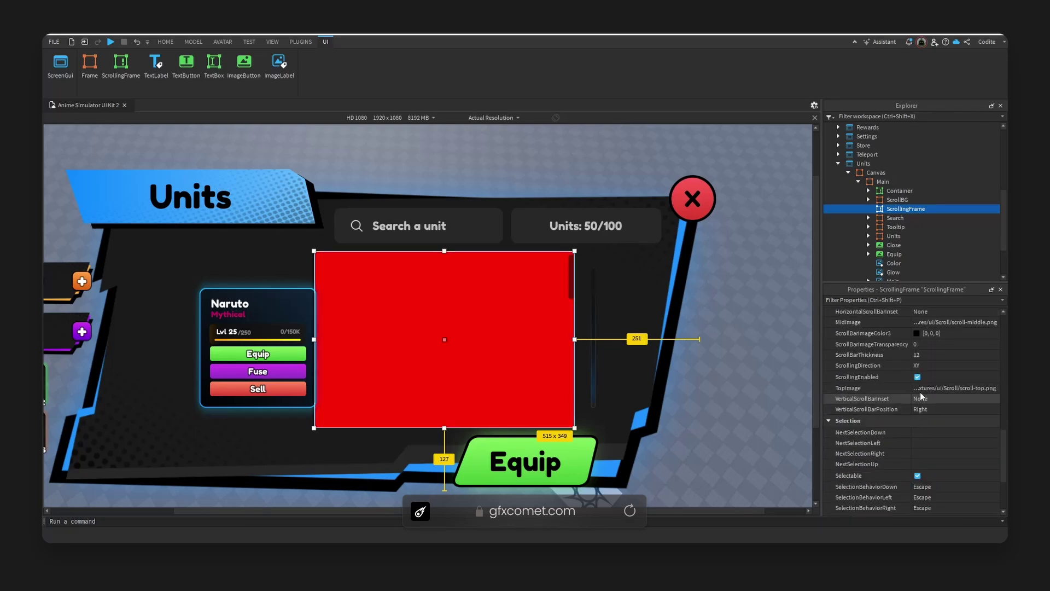
pyautogui.click(916, 333)
pyautogui.moveTo(563, 179); pyautogui.dragTo(493, 319)
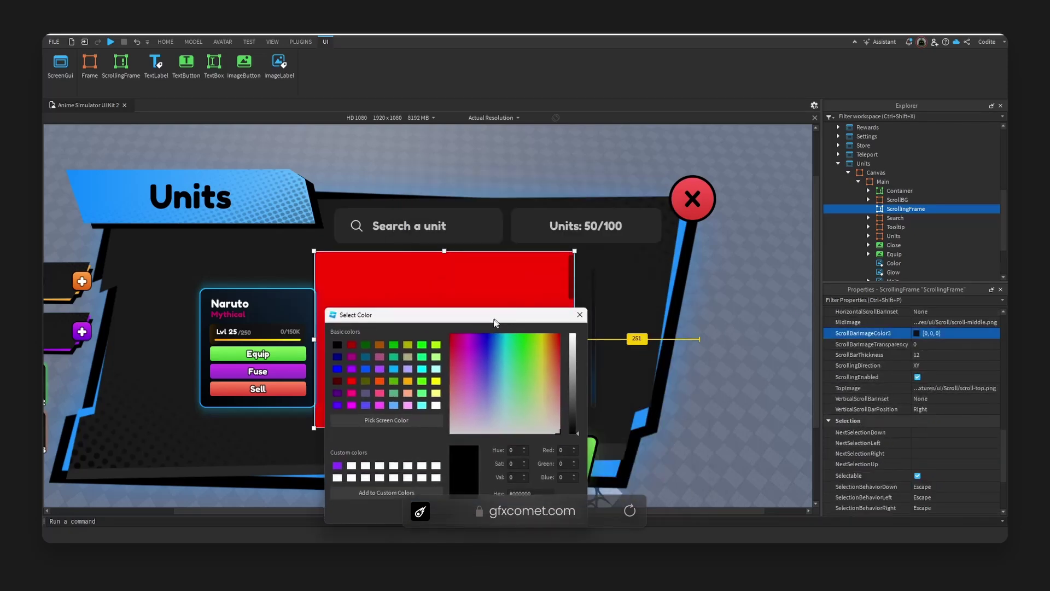
pyautogui.moveTo(576, 434); pyautogui.dragTo(576, 334)
pyautogui.click(522, 518)
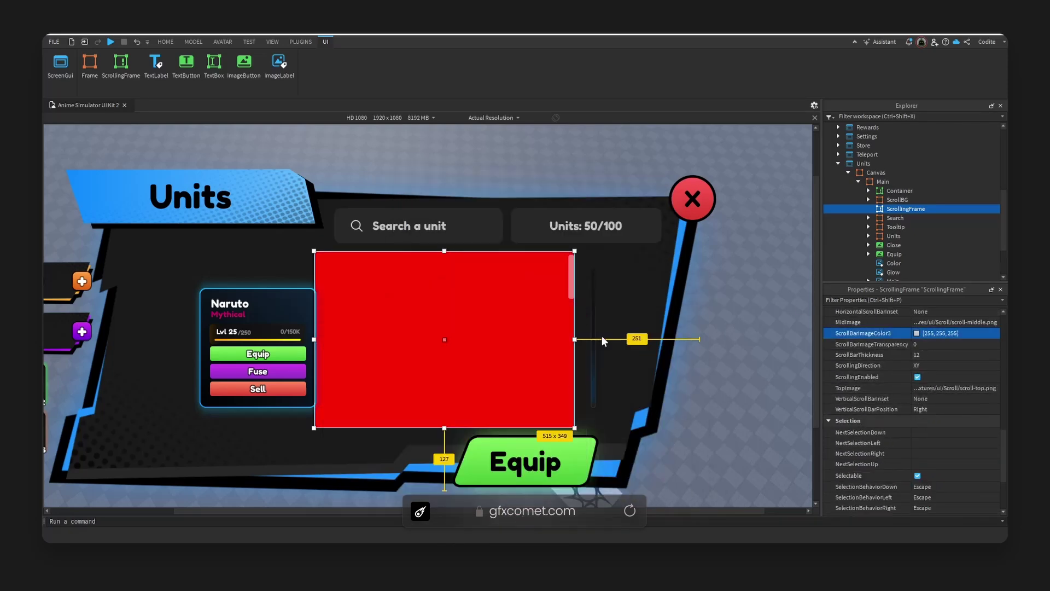
# Set the new ScrollingFrame's BackgroundTransparency to 1
pyautogui.scroll(15, 963, 438)
pyautogui.click(963, 459)
pyautogui.write('1')
pyautogui.press('Return')
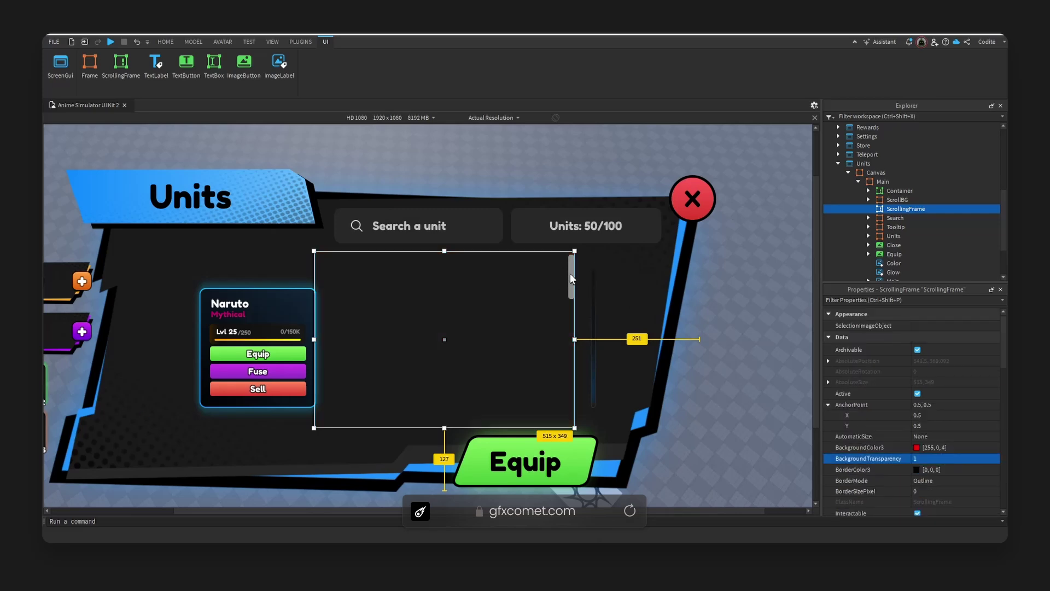
# Open the new ScrollingFrame's BottomImage setting and look over the available scroll images
pyautogui.scroll(-10, 930, 383)
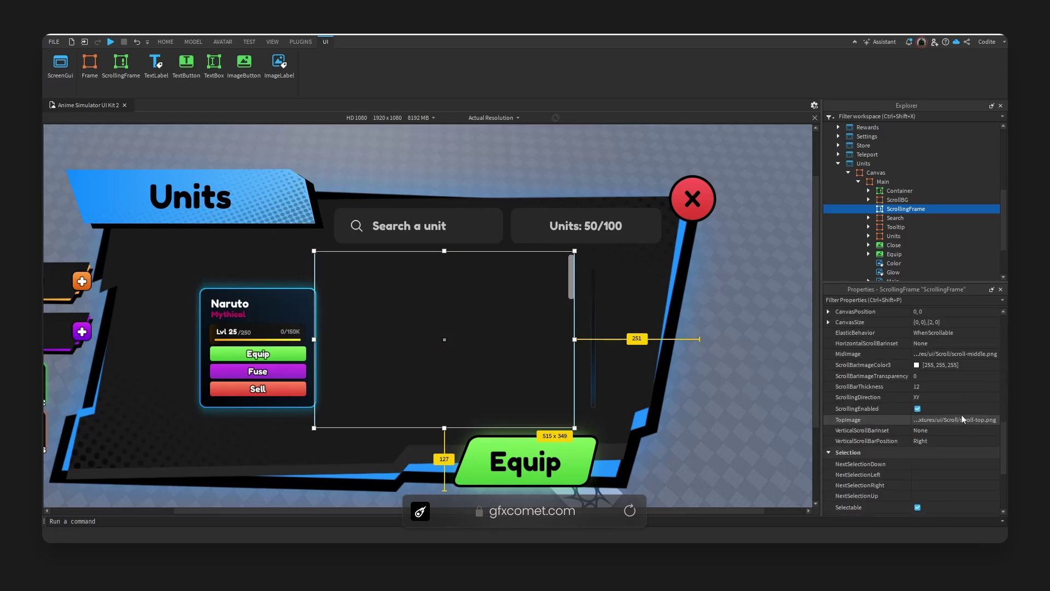
pyautogui.click(932, 365)
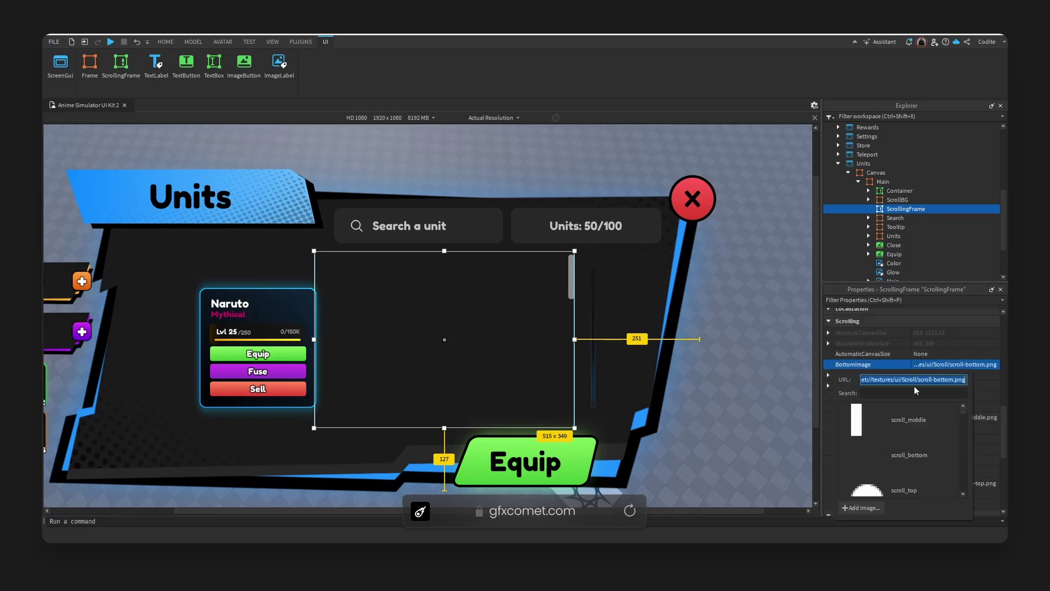
pyautogui.scroll(2, 863, 422)
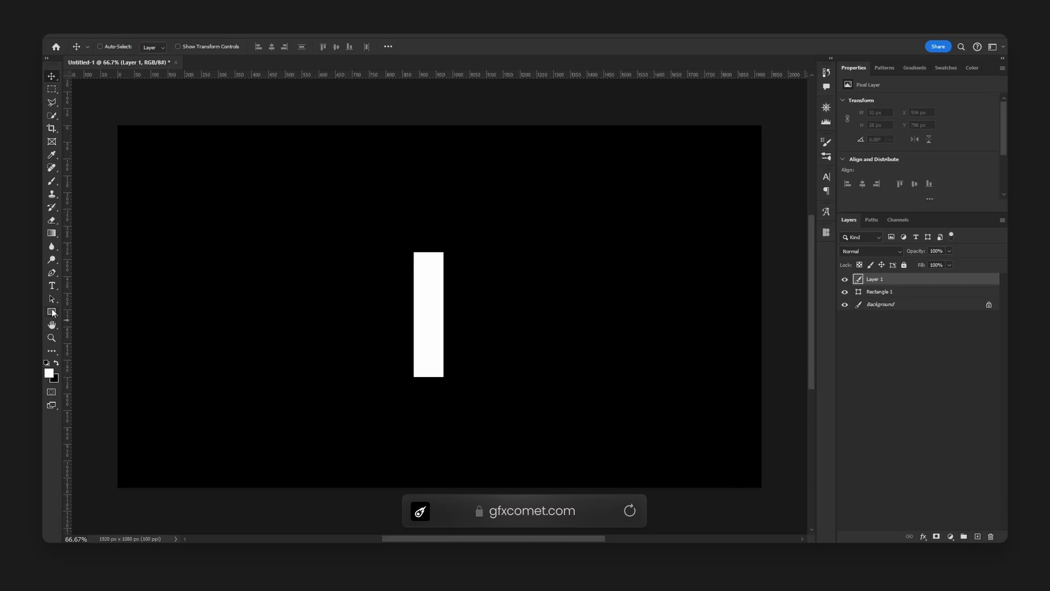
# In Photoshop, cap the white bar's top and bottom with rounded rectangles about 89 × 87 px with a 35 px corner radius
pyautogui.click(52, 312)
pyautogui.click(87, 309)
pyautogui.write('35')
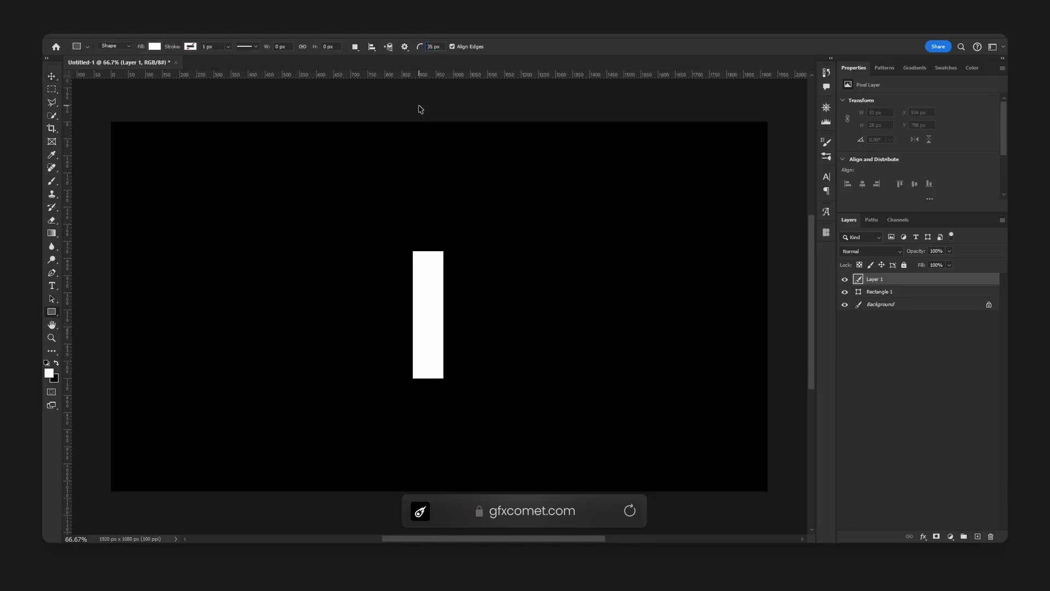
pyautogui.press('Return')
pyautogui.hotkey('ctrl', '+')
pyautogui.moveTo(402, 229); pyautogui.dragTo(436, 221)
pyautogui.press('v')
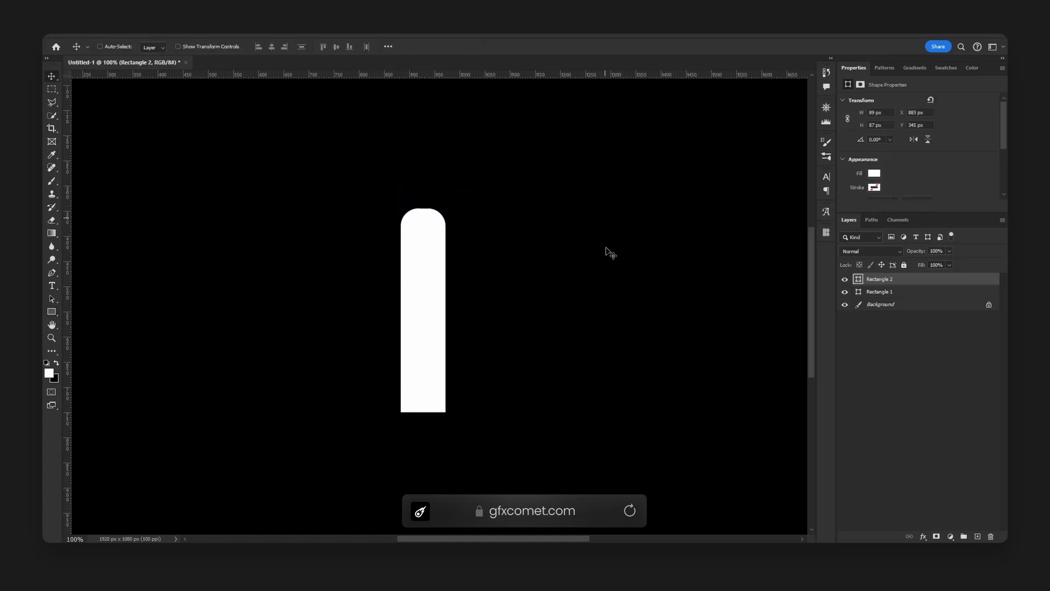
pyautogui.keyDown('alt'); pyautogui.keyDown('shift'); pyautogui.moveTo(420, 266); pyautogui.dragTo(401, 438); pyautogui.keyUp('shift'); pyautogui.keyUp('alt')
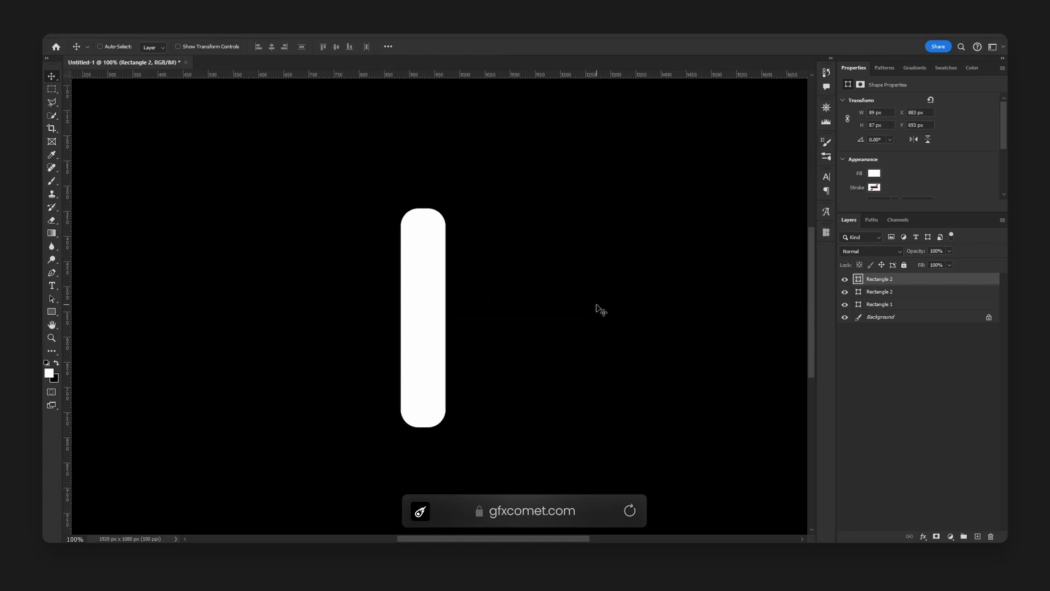
# Delete both rounded cap rectangles from the ends of the white bar
pyautogui.press('Delete')
pyautogui.click(874, 294)
pyautogui.click(870, 280)
pyautogui.press('Delete')
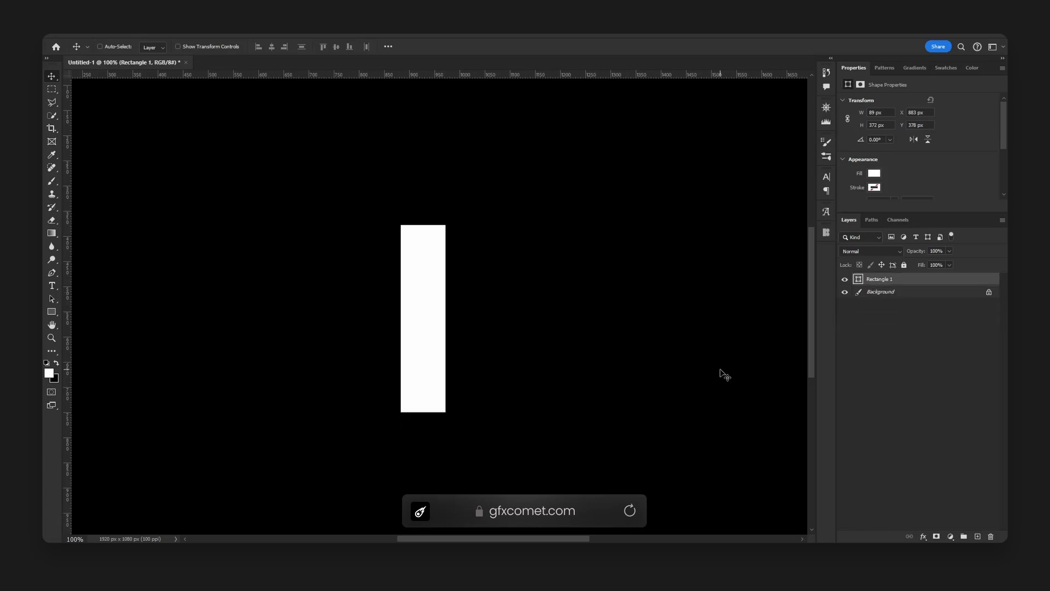
# Move the white bar, centre it vertically on the canvas and open the Rectangle 1 layer's options
pyautogui.moveTo(509, 334); pyautogui.dragTo(525, 355)
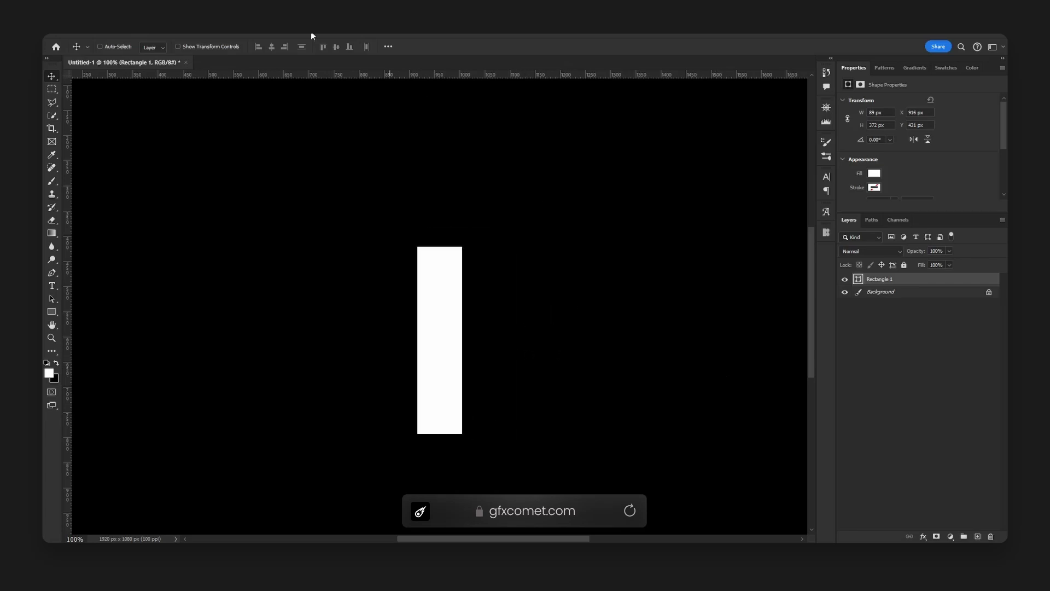
pyautogui.click(336, 46)
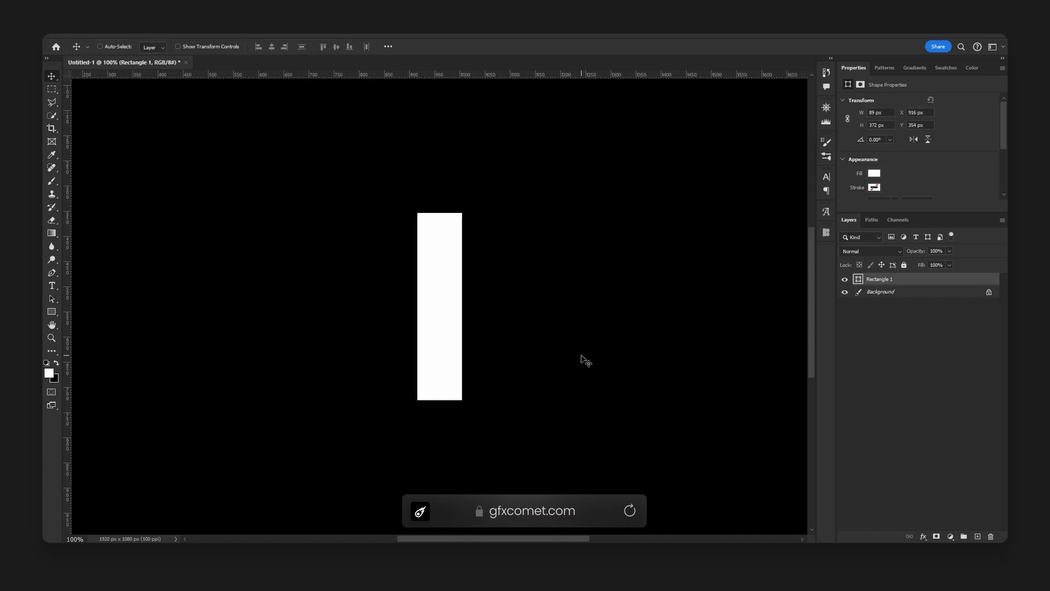
pyautogui.rightClick(892, 280)
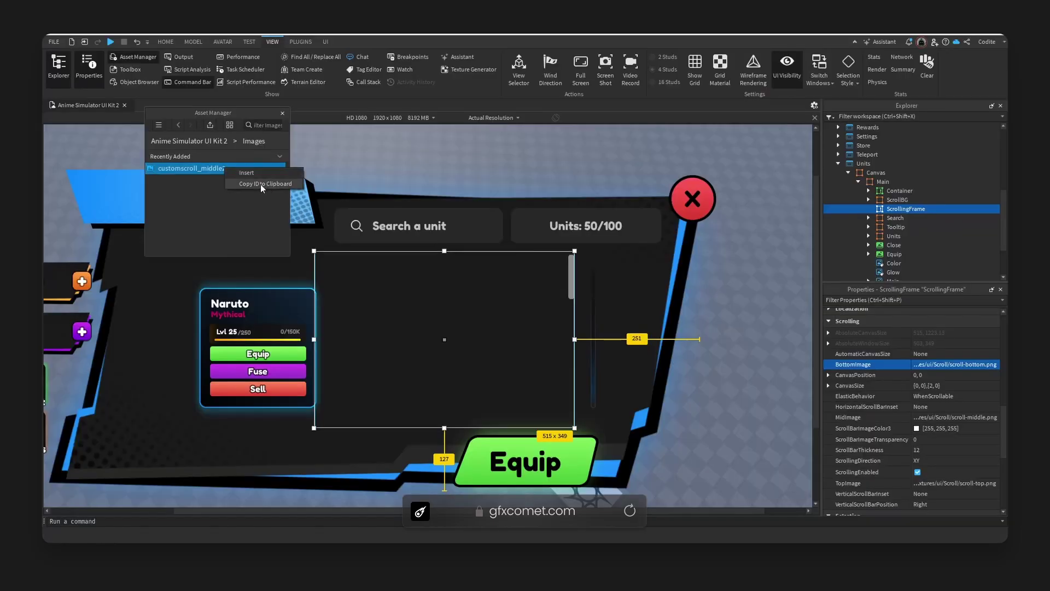
# In Roblox Studio, set the ScrollingFrame's MidImage to the asset ID of the customscroll_middle2 image
pyautogui.click(260, 183)
pyautogui.scroll(-3, 941, 425)
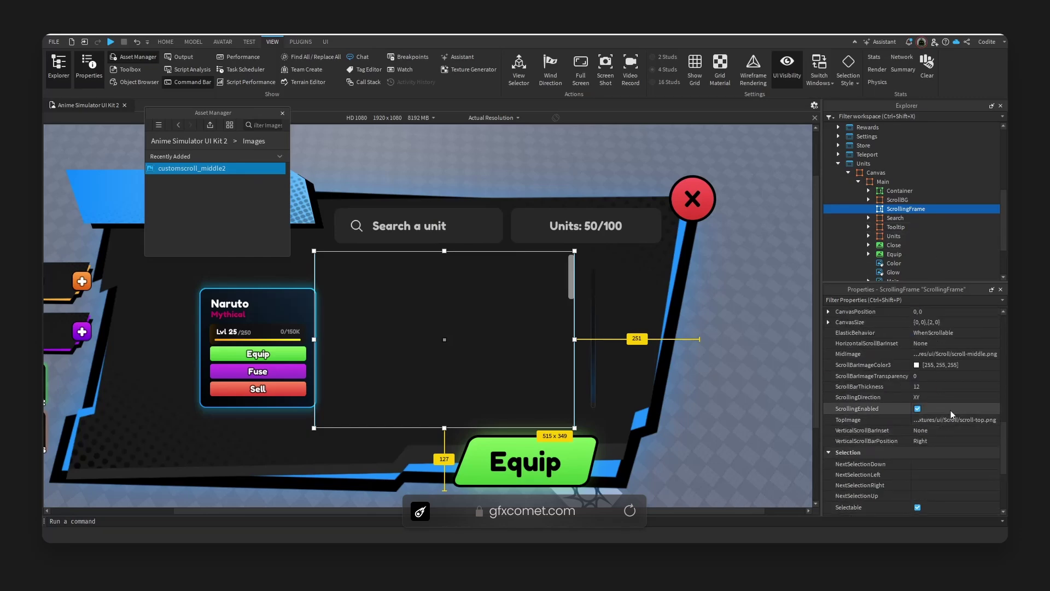
pyautogui.click(949, 354)
pyautogui.hotkey('ctrl', 'v')
pyautogui.press('Return')
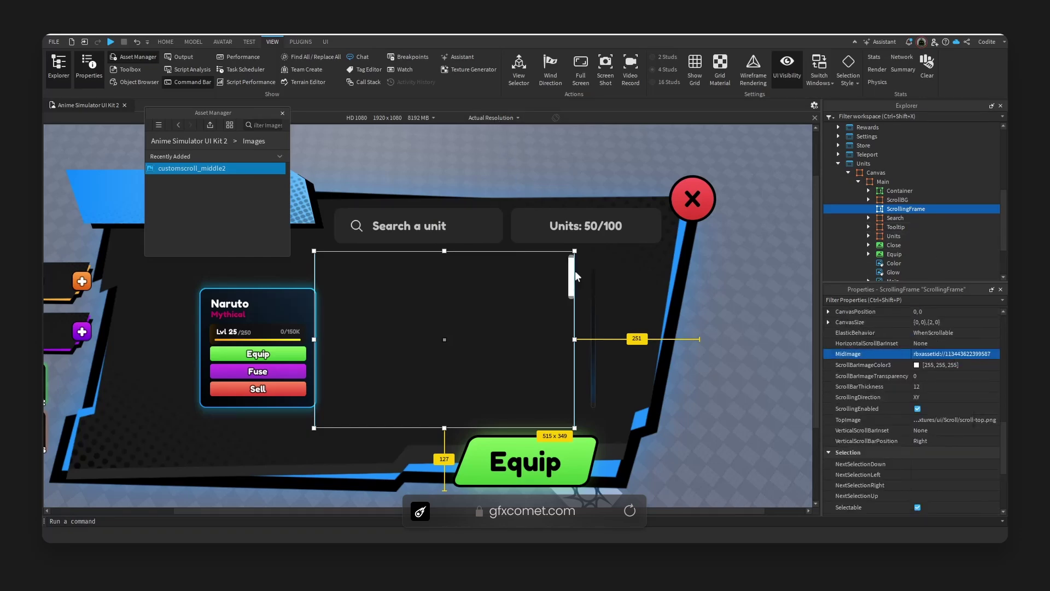
# Try tinting the scroll bar red by setting ScrollBarImageColor3 to 255, 0, 4, and undo the tint
pyautogui.click(870, 365)
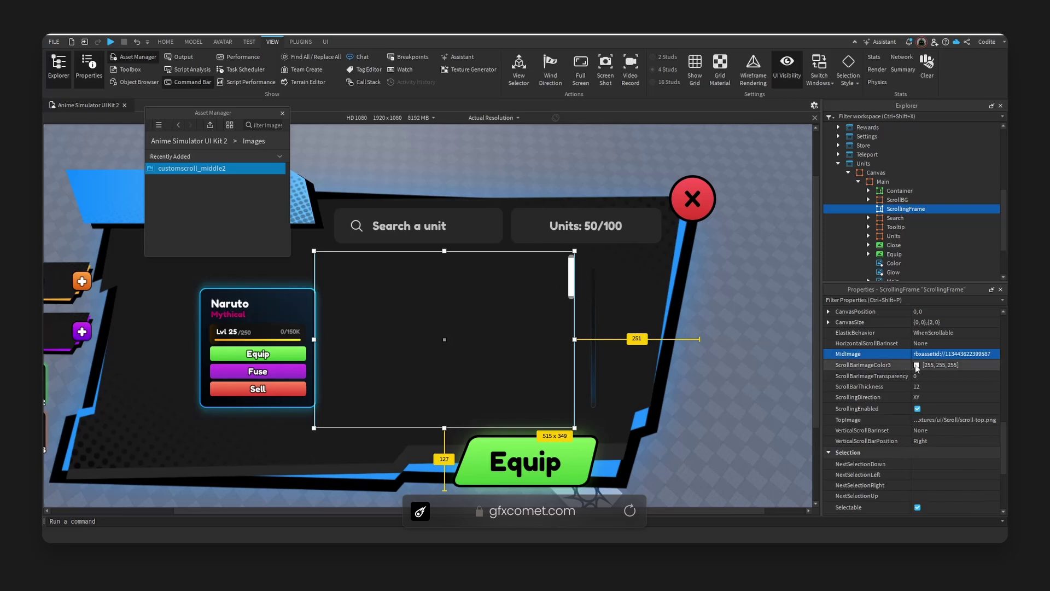
pyautogui.click(916, 365)
pyautogui.moveTo(578, 178); pyautogui.dragTo(694, 313)
pyautogui.click(768, 489)
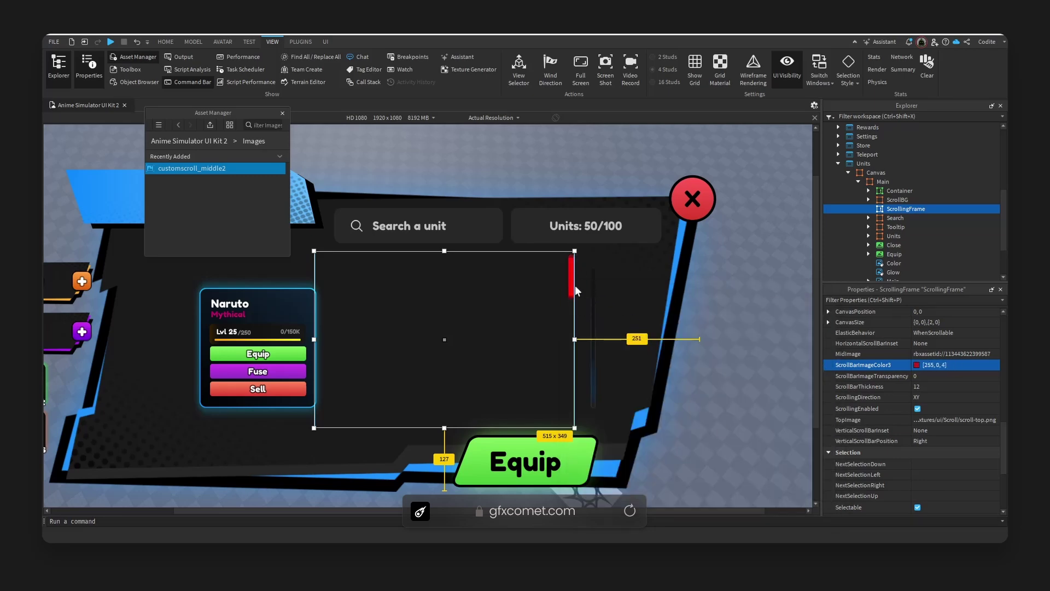
pyautogui.hotkey('ctrl', 'z')
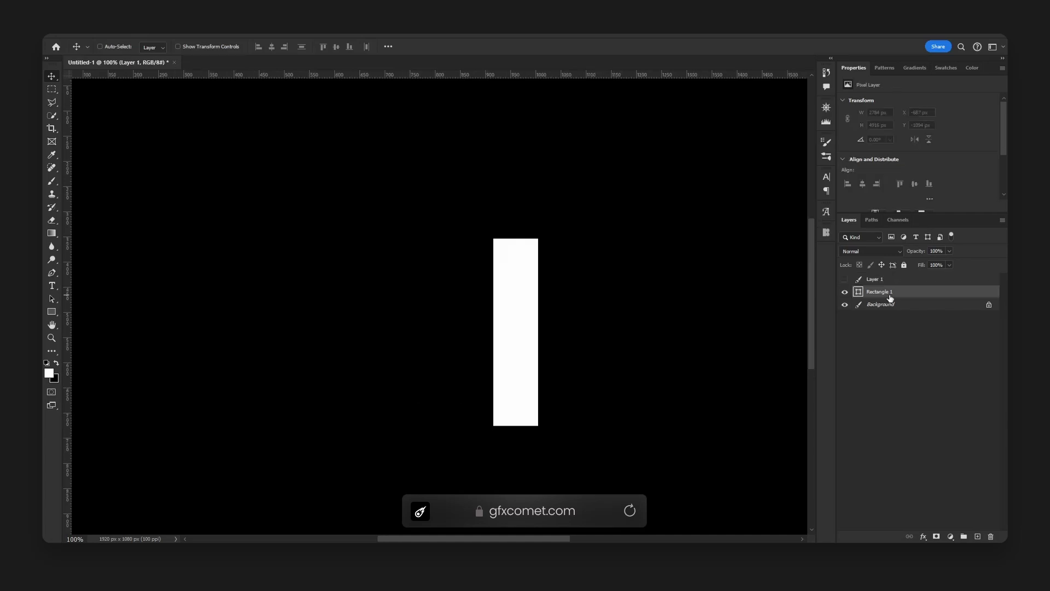
# In Photoshop, duplicate the white bar's layer and hide the original bar
pyautogui.click(889, 293)
pyautogui.hotkey('ctrl', 'j')
pyautogui.click(846, 305)
pyautogui.press('h')
pyautogui.moveTo(536, 253); pyautogui.dragTo(569, 237)
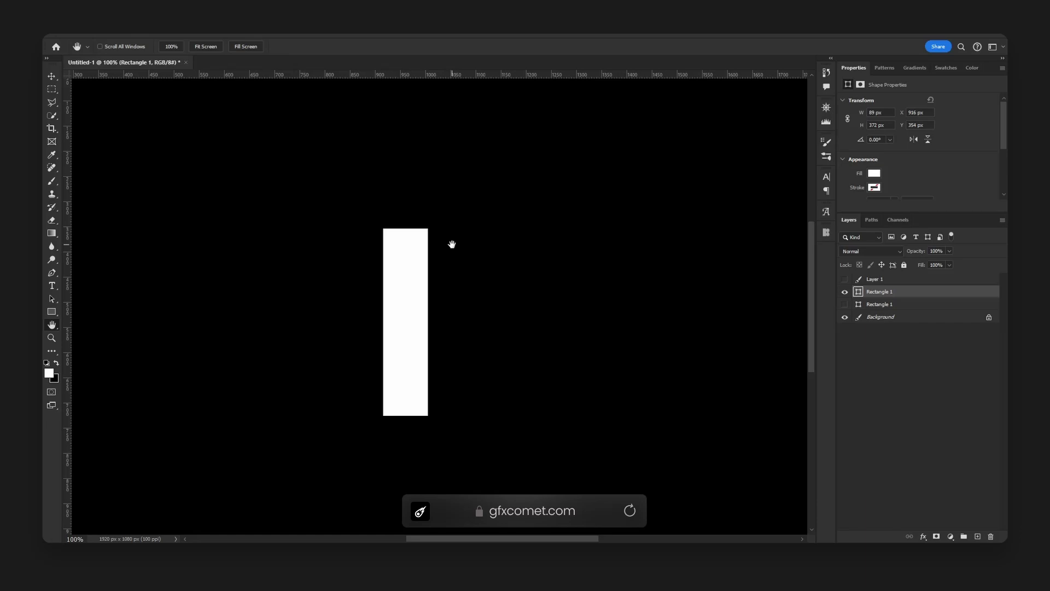
pyautogui.click(845, 292)
pyautogui.click(844, 292)
# Fill the Background layer with the dark grey colour 131313
pyautogui.press('v')
pyautogui.press('h')
pyautogui.moveTo(520, 300); pyautogui.dragTo(565, 197)
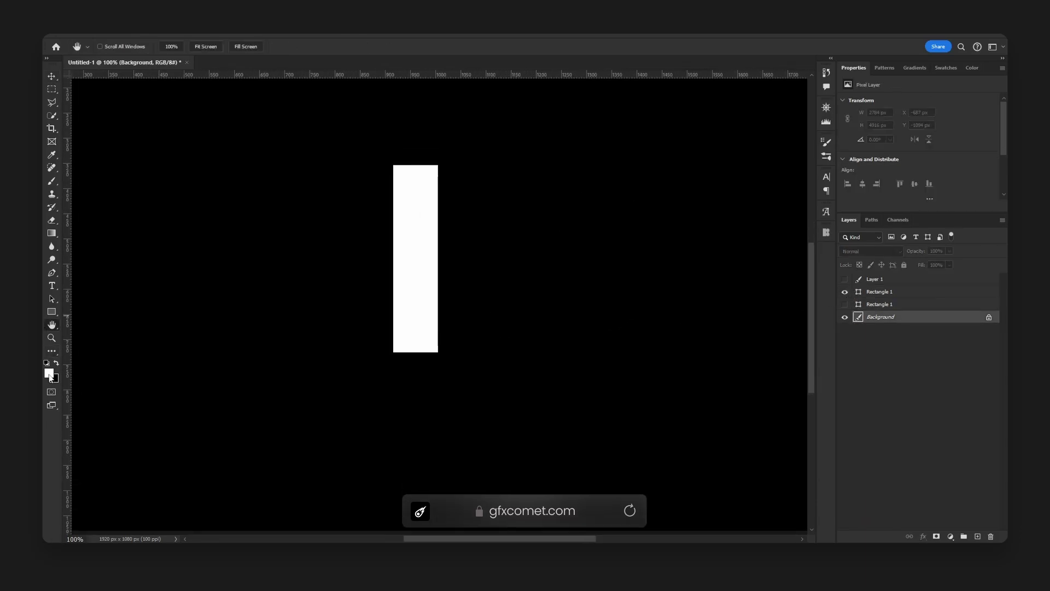
pyautogui.click(50, 374)
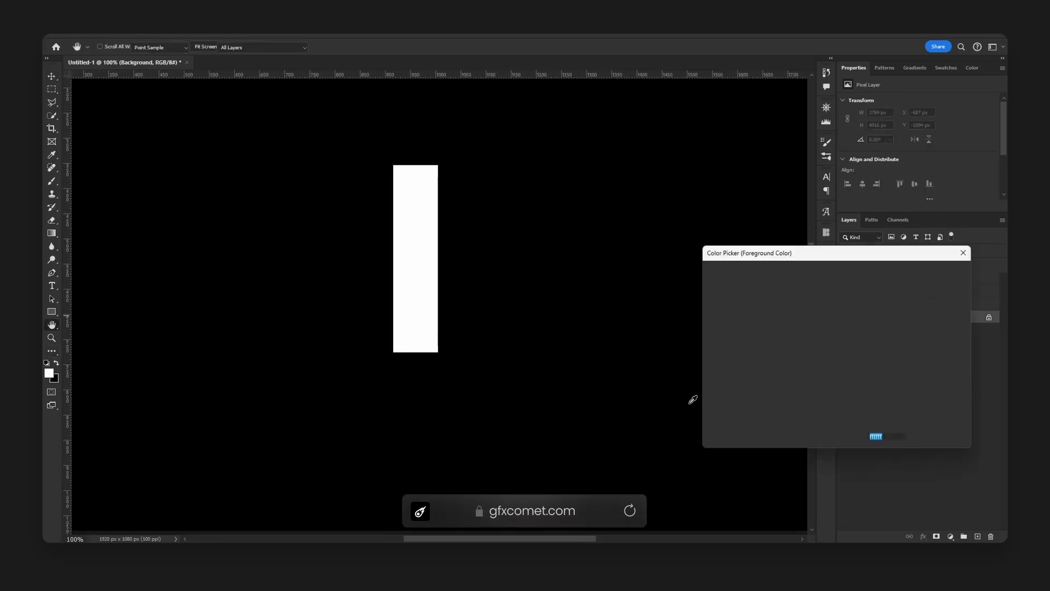
pyautogui.click(710, 396)
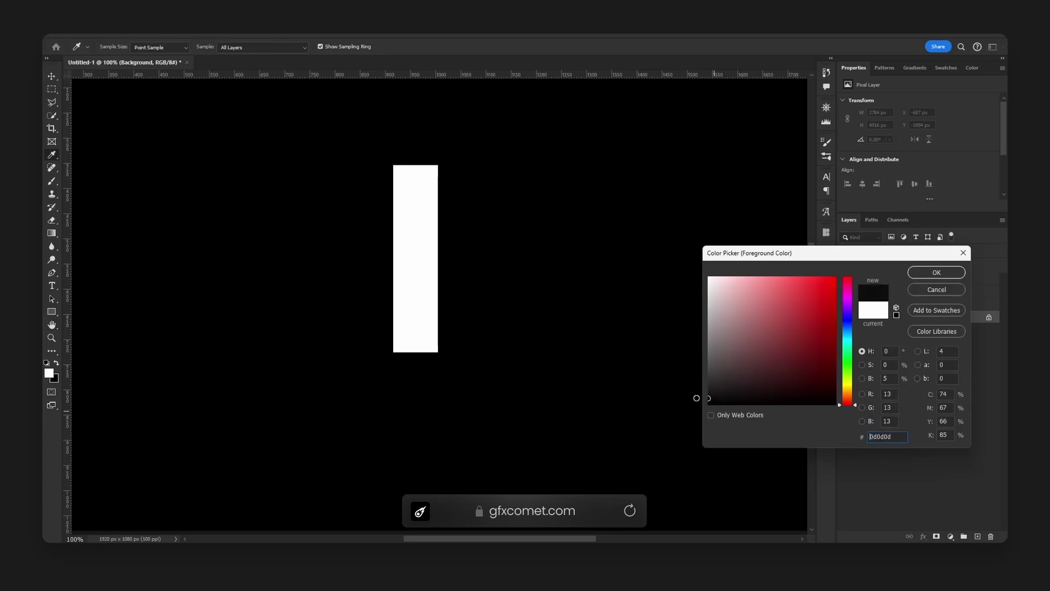
pyautogui.click(918, 274)
pyautogui.hotkey('alt', 'BackSpace')
# Narrow the white bar to 55 px wide and centre it horizontally on the canvas
pyautogui.scroll(3, 560, 304)
pyautogui.press('v')
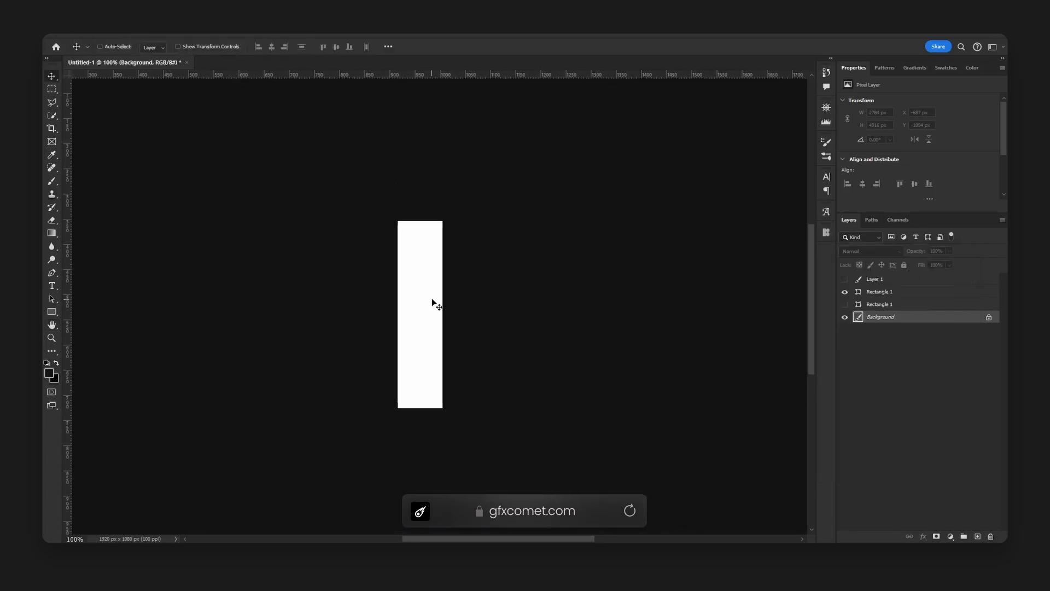
pyautogui.click(428, 297)
pyautogui.hotkey('ctrl', 't')
pyautogui.moveTo(444, 316); pyautogui.dragTo(425, 314)
pyautogui.press('Return')
pyautogui.click(272, 46)
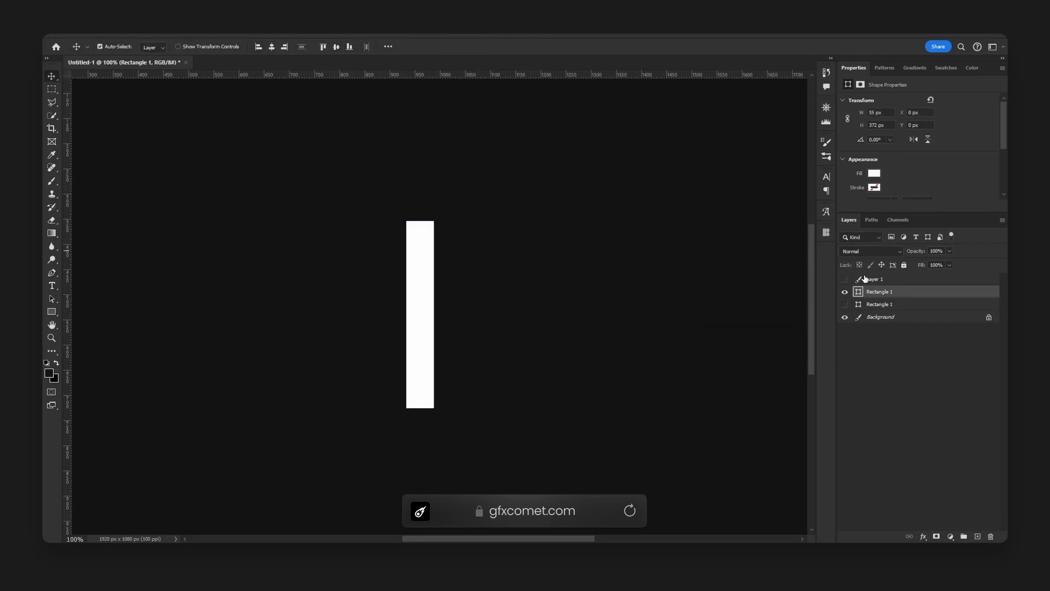
# Change the bar's fill colour to the dark grey 272727
pyautogui.doubleClick(860, 294)
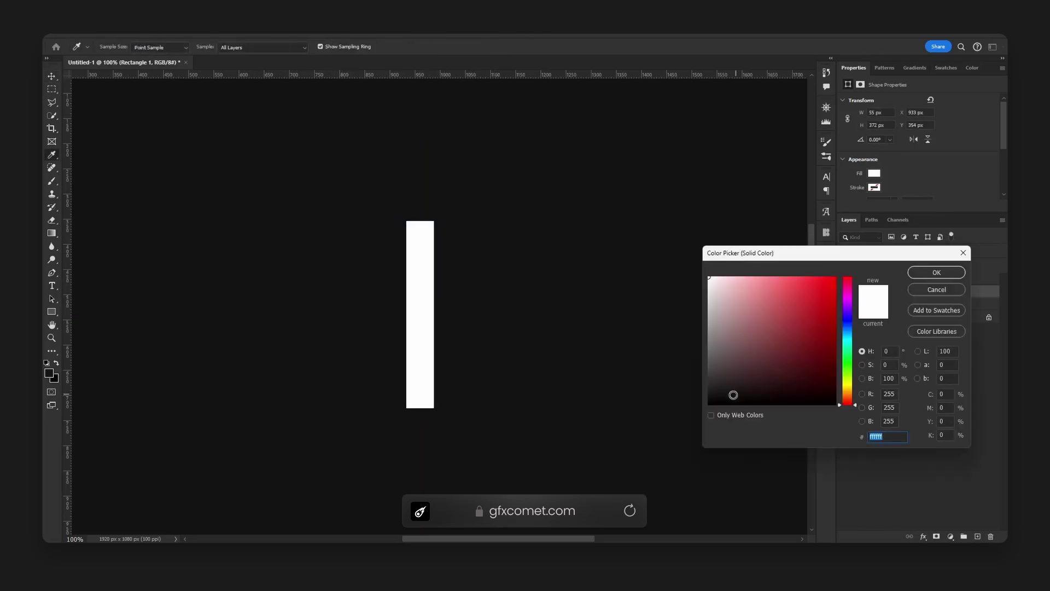
pyautogui.click(690, 383)
pyautogui.click(684, 387)
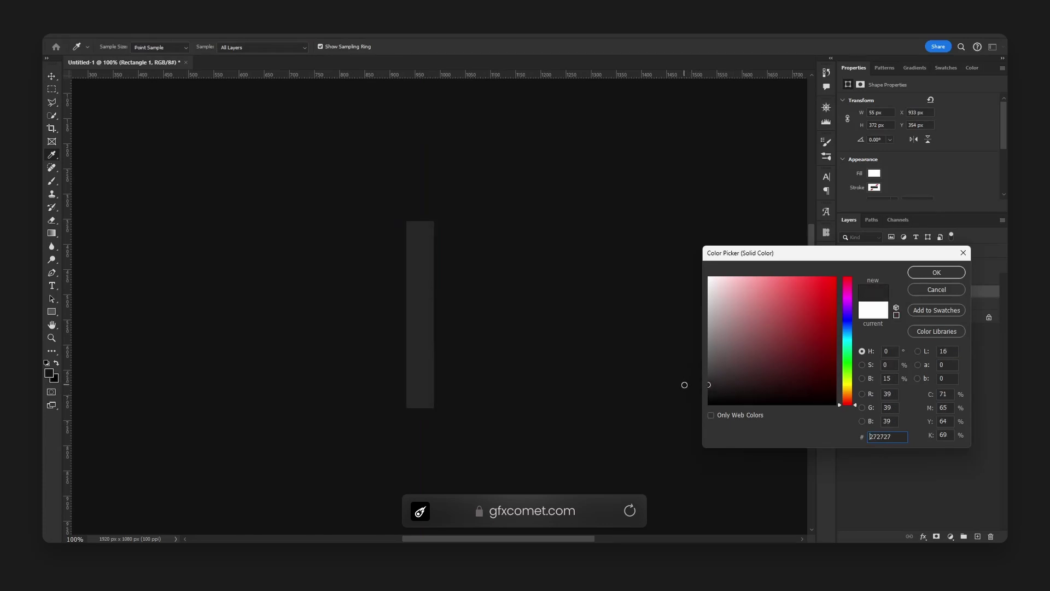
pyautogui.click(936, 273)
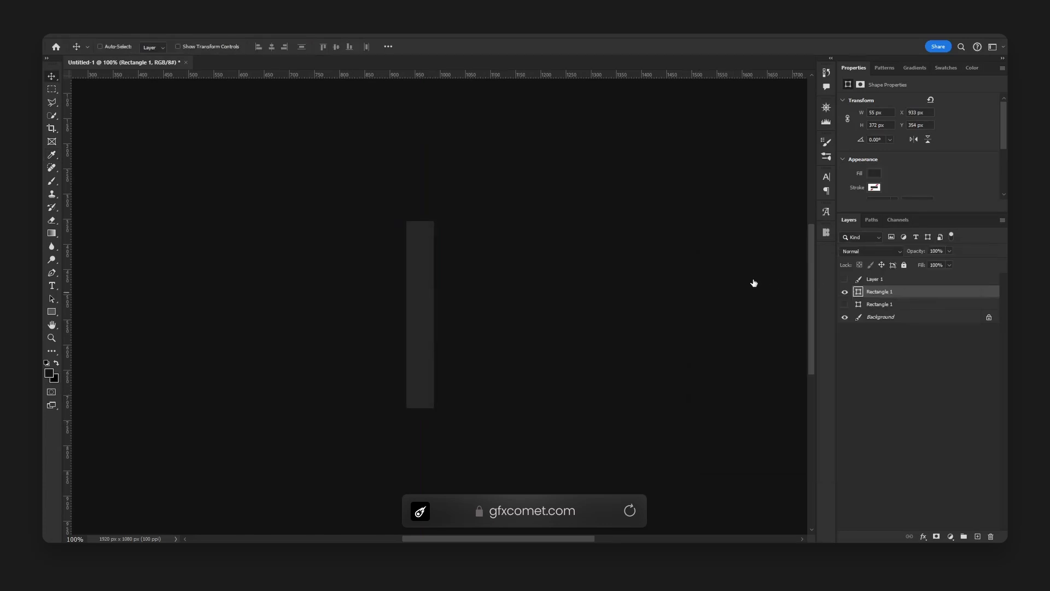
# Add a soft black (000000) Inner Shadow effect to the dark grey bar and collapse its effects list
pyautogui.click(662, 284)
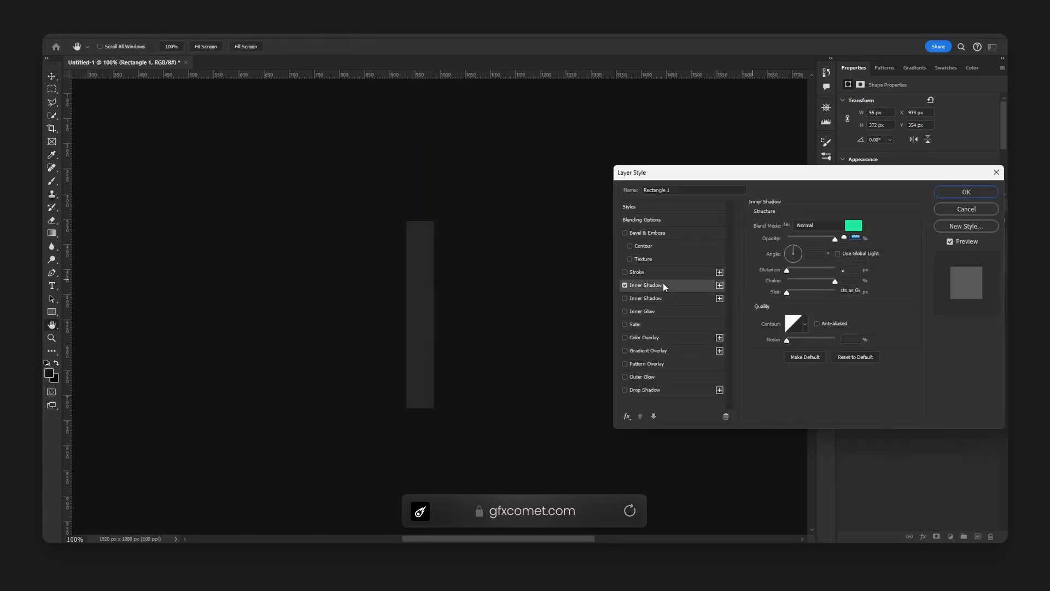
pyautogui.moveTo(787, 269)
pyautogui.mouseDown()
pyautogui.moveTo(796, 271)
pyautogui.moveTo(782, 272)
pyautogui.moveTo(790, 290)
pyautogui.mouseUp()
pyautogui.click(854, 226)
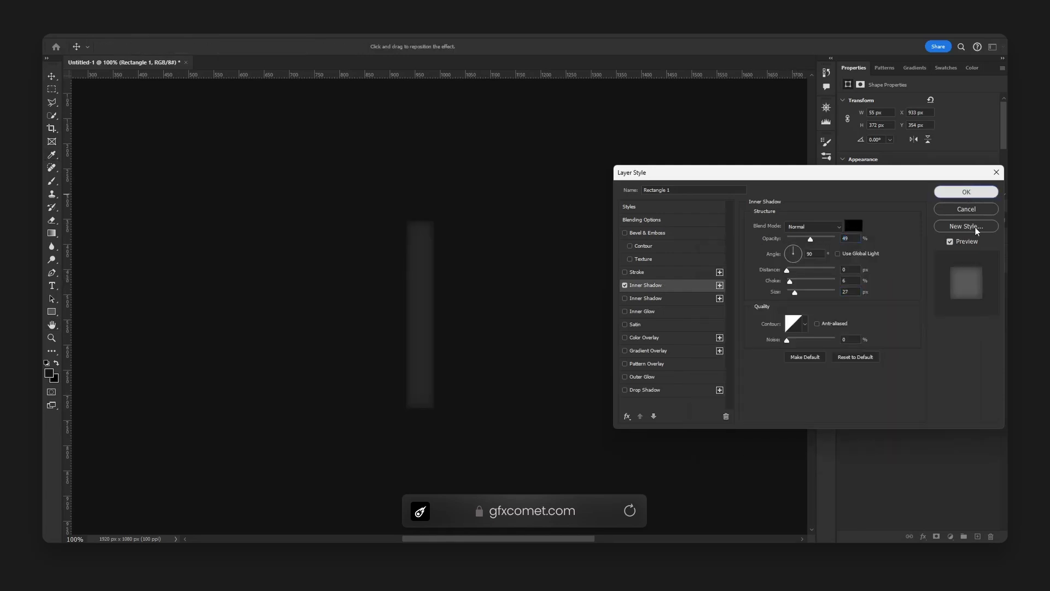
pyautogui.click(971, 193)
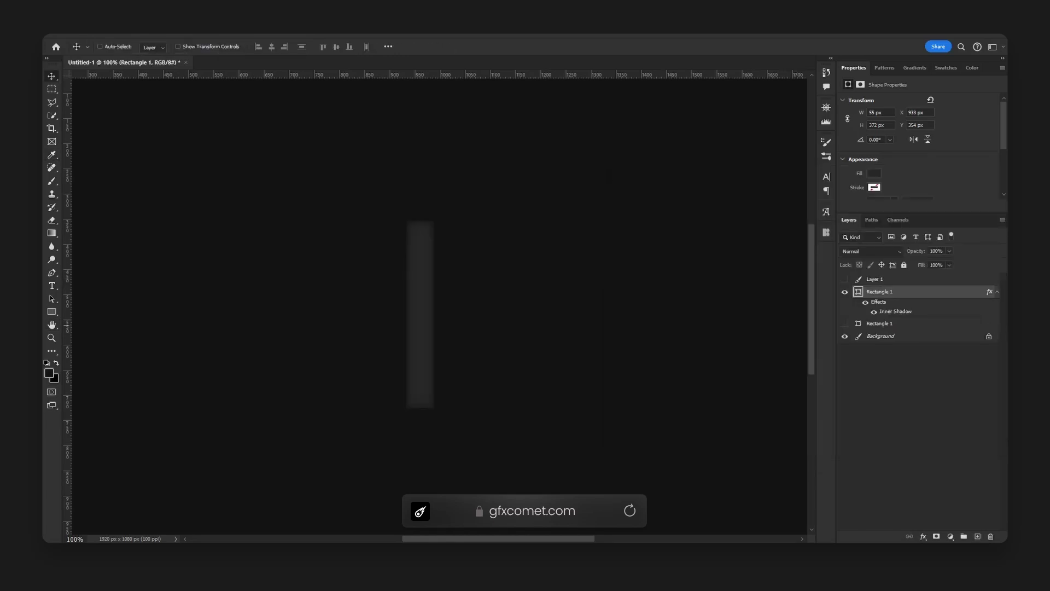
pyautogui.click(999, 294)
# Duplicate the dark bar, remove the copy's layer effects and give it no fill with a white stroke
pyautogui.hotkey('ctrl', 'j')
pyautogui.moveTo(990, 294); pyautogui.dragTo(990, 535)
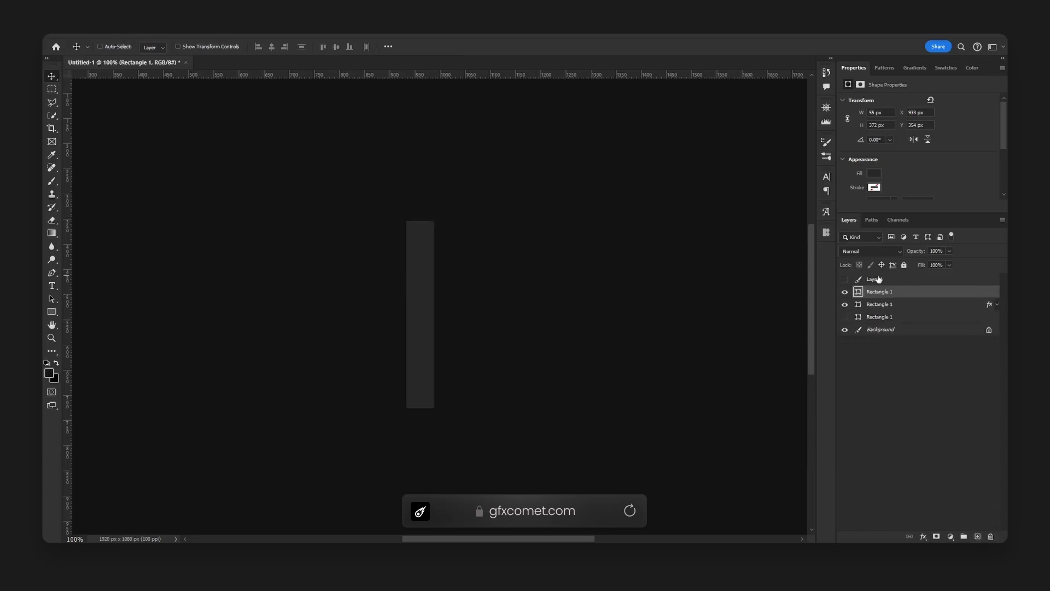
pyautogui.click(872, 176)
pyautogui.click(856, 192)
pyautogui.click(874, 190)
pyautogui.click(877, 238)
pyautogui.click(893, 186)
# Set the duplicated bar's shape stroke width to 5 px
pyautogui.scroll(-2, 893, 186)
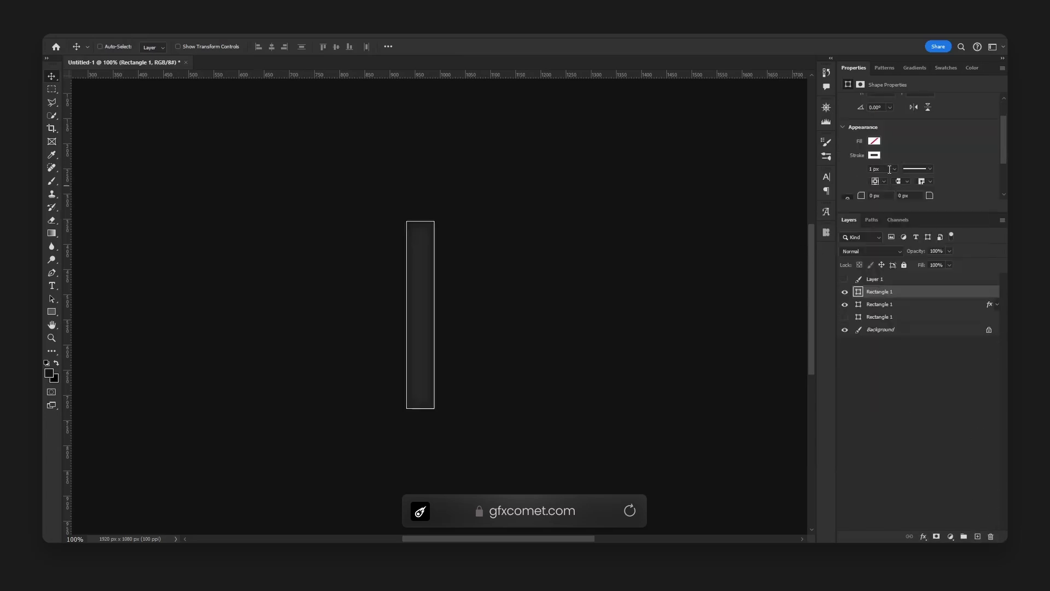
pyautogui.moveTo(888, 170); pyautogui.dragTo(810, 181)
pyautogui.write('3')
pyautogui.press('Return')
pyautogui.moveTo(886, 170); pyautogui.dragTo(857, 176)
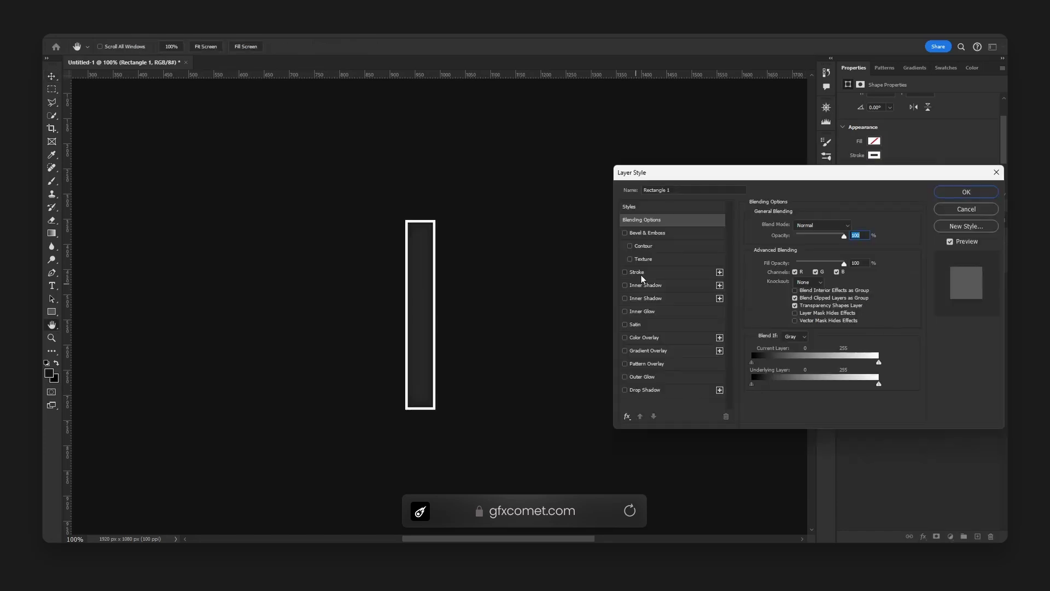
# Add a Color Overlay effect in orange f2aa1f to the bar's outline layer
pyautogui.click(640, 274)
pyautogui.click(625, 272)
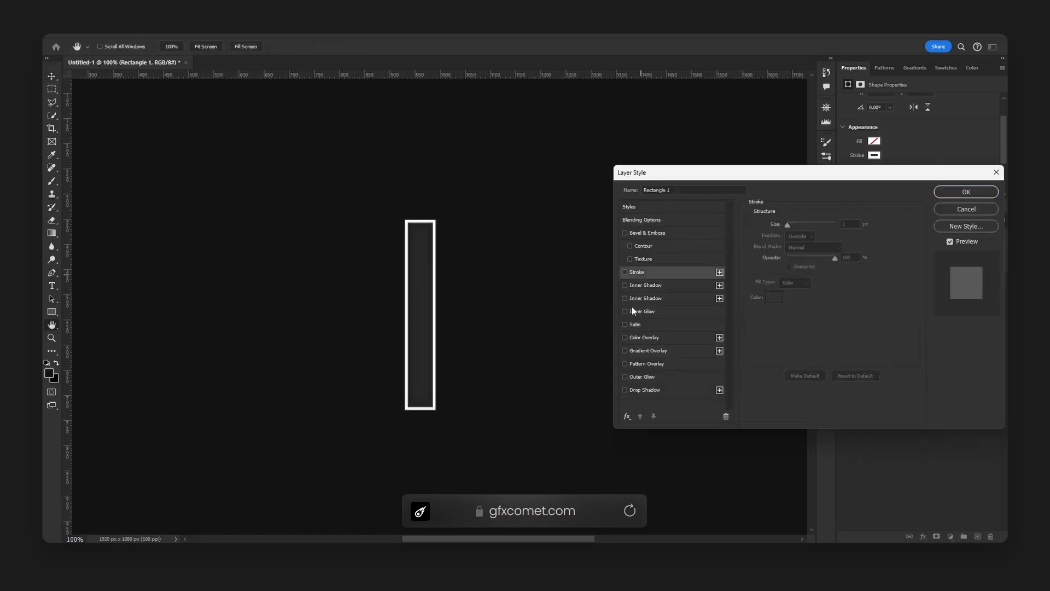
pyautogui.click(625, 338)
pyautogui.click(645, 337)
pyautogui.click(853, 225)
pyautogui.click(826, 289)
pyautogui.click(819, 283)
pyautogui.moveTo(849, 395); pyautogui.dragTo(849, 392)
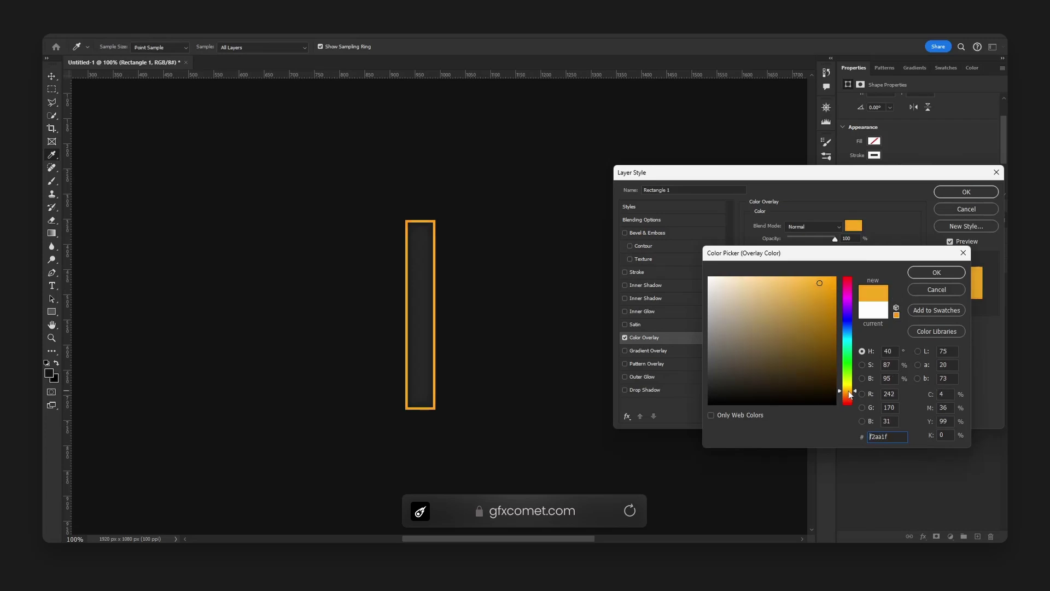
pyautogui.click(936, 272)
# Add Bevel & Emboss to the outline, adjusting its size and technique and raising the highlight opacity
pyautogui.click(671, 232)
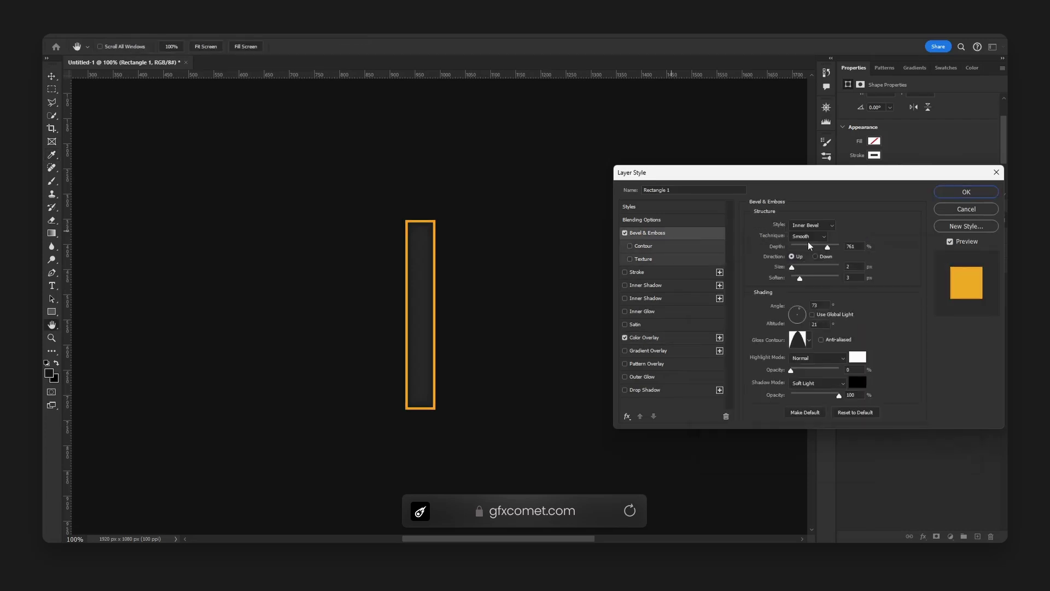
pyautogui.click(790, 267)
pyautogui.moveTo(792, 268); pyautogui.dragTo(793, 267)
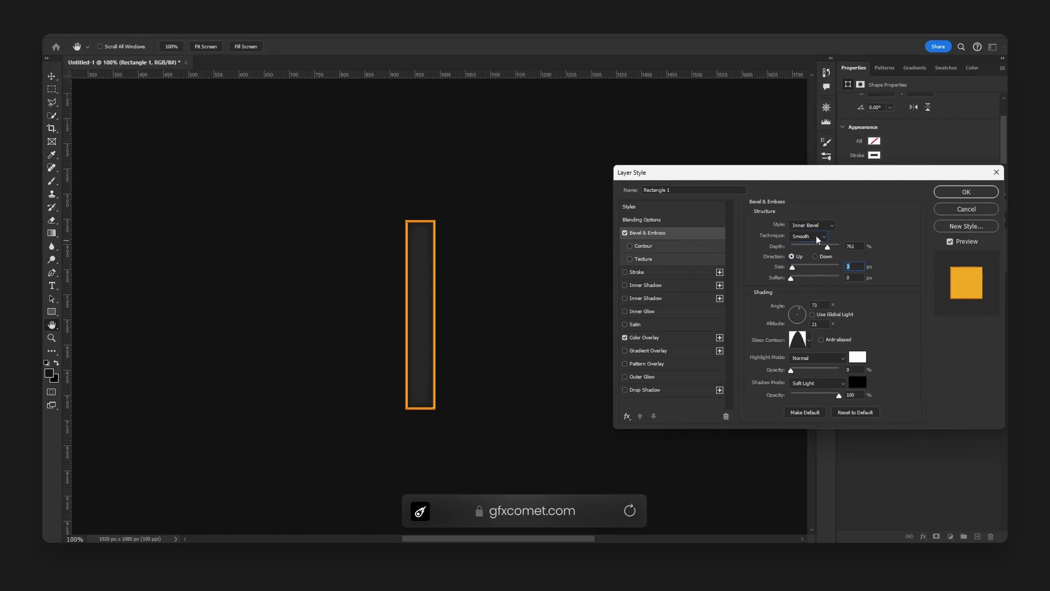
pyautogui.click(816, 237)
pyautogui.click(812, 253)
pyautogui.moveTo(790, 370); pyautogui.dragTo(834, 395)
# Change the outline's Color Overlay to a muted gold, about c49a4a
pyautogui.click(651, 338)
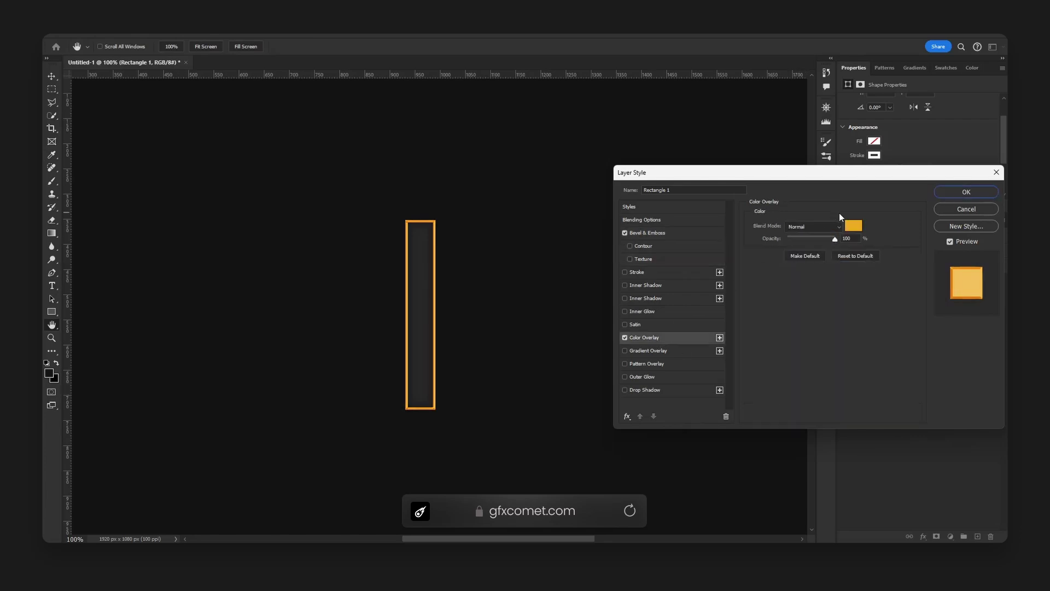
pyautogui.click(853, 225)
pyautogui.click(780, 291)
pyautogui.moveTo(781, 291); pyautogui.dragTo(787, 313)
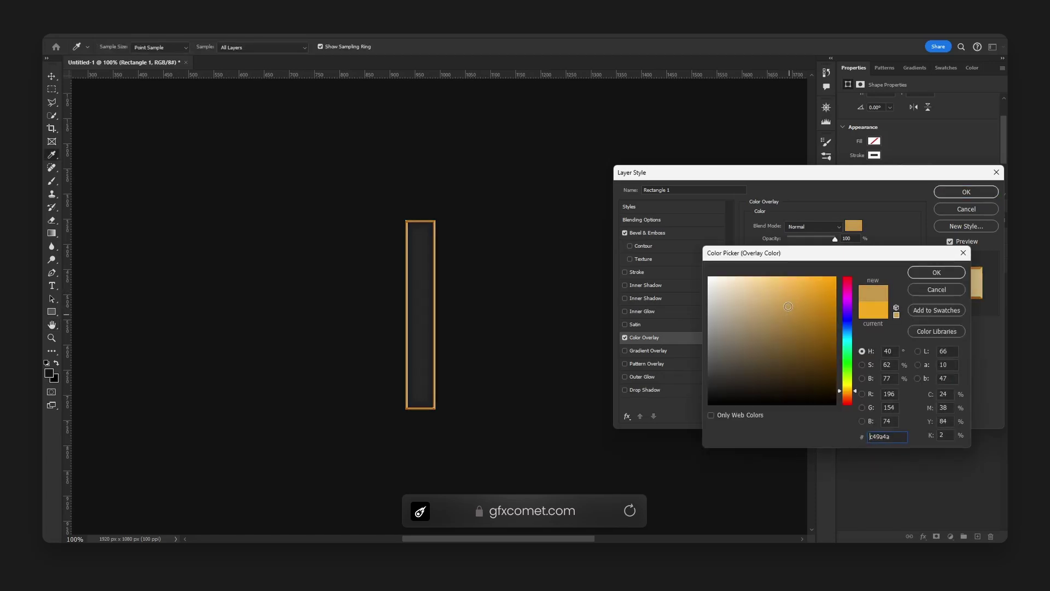
pyautogui.click(963, 252)
# Add a 3 px outside Stroke effect in very dark brown to the outline and apply the layer style
pyautogui.click(624, 273)
pyautogui.click(648, 271)
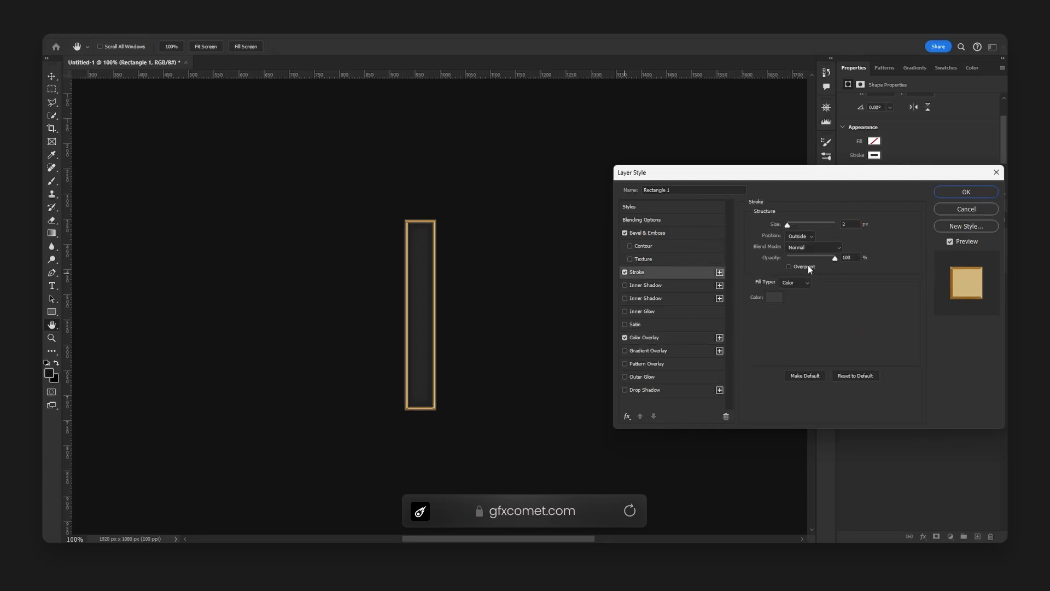
pyautogui.moveTo(852, 225); pyautogui.dragTo(801, 245)
pyautogui.write('3')
pyautogui.click(773, 301)
pyautogui.write('121417')
pyautogui.moveTo(704, 397); pyautogui.dragTo(691, 396)
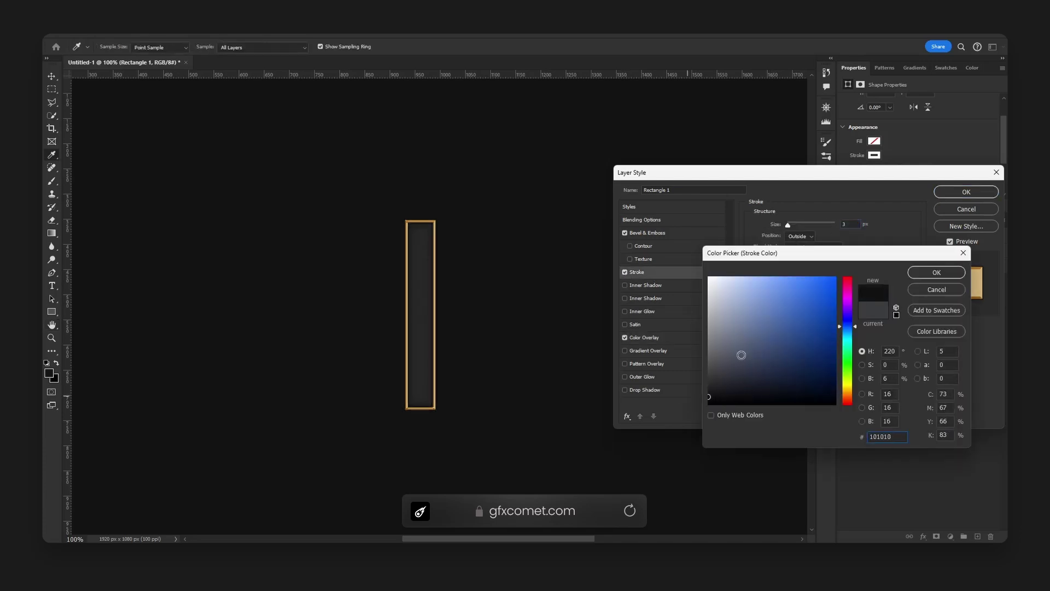
pyautogui.moveTo(847, 403); pyautogui.dragTo(847, 394)
pyautogui.moveTo(803, 349)
pyautogui.mouseDown()
pyautogui.moveTo(789, 323)
pyautogui.moveTo(799, 385)
pyautogui.mouseUp()
pyautogui.click(938, 272)
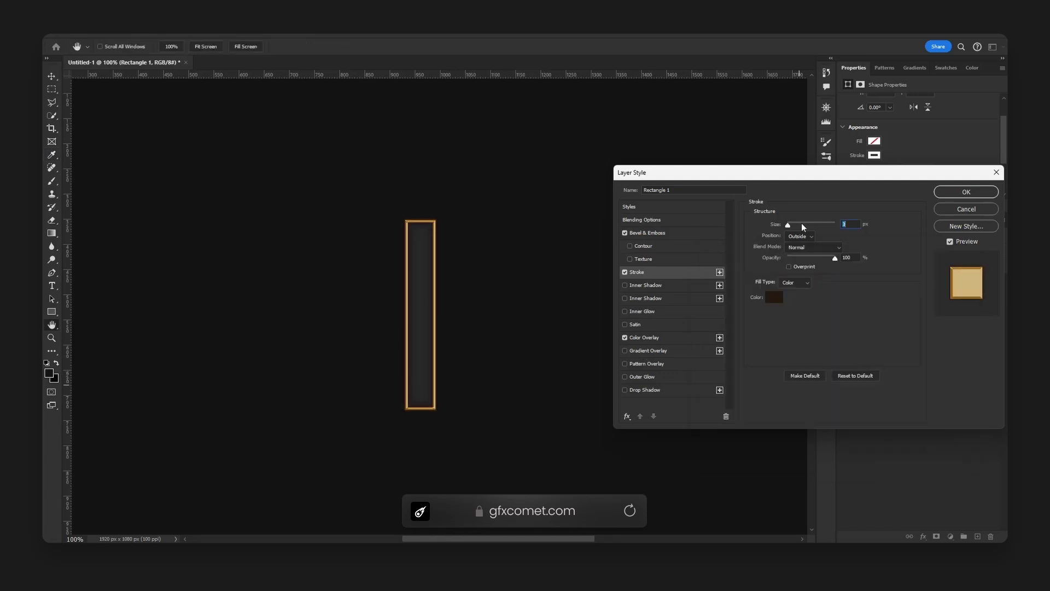
pyautogui.click(968, 198)
pyautogui.click(997, 293)
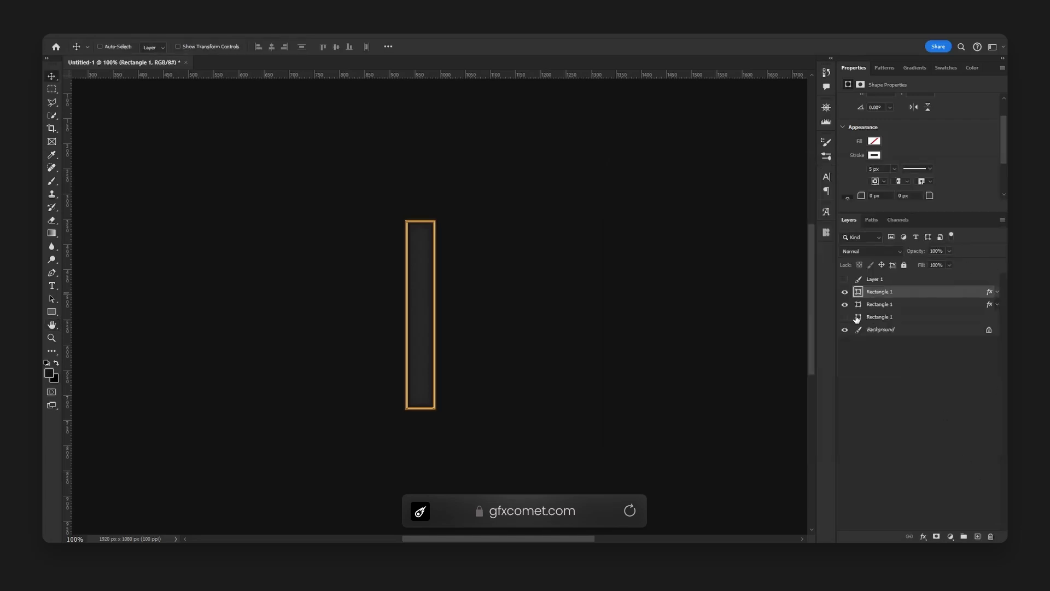
# Add a new layer directly above the dark bar and clip it to the bar
pyautogui.click(873, 307)
pyautogui.click(977, 537)
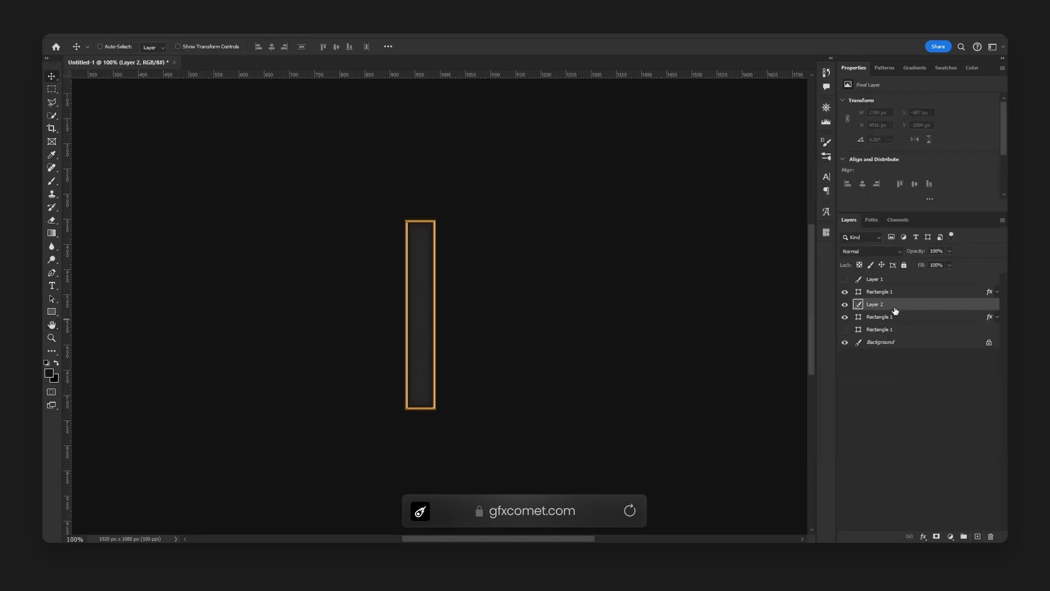
pyautogui.keyDown('alt'); pyautogui.click(895, 311); pyautogui.keyUp('alt')
# Sample the outline's gold with the Brush tool, brighten the colour and reduce the brush size to 125 px
pyautogui.press('b')
pyautogui.keyDown('alt'); pyautogui.click(424, 218); pyautogui.keyUp('alt')
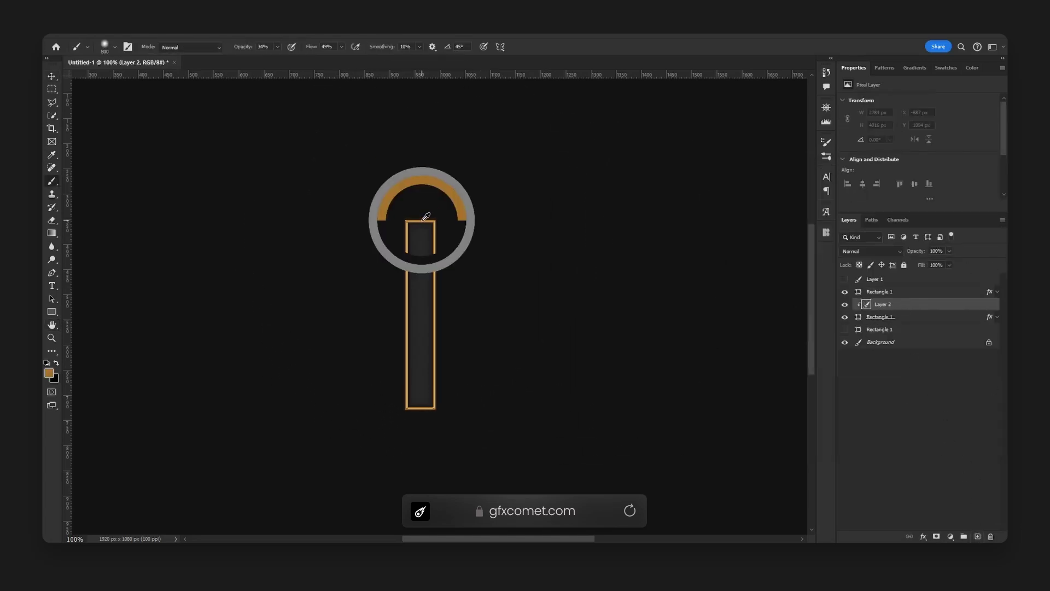
pyautogui.press('F6')
pyautogui.click(951, 79)
pyautogui.press('[')
pyautogui.press('[')
pyautogui.press('[')
pyautogui.press('[')
pyautogui.press('[')
pyautogui.press('[')
pyautogui.press('[')
pyautogui.press('[')
pyautogui.press('[')
pyautogui.press('[')
# Paint a soft gold glow around the middle of the bar with a larger brush and lower the layer's opacity to 44%
pyautogui.moveTo(405, 287); pyautogui.dragTo(481, 260)
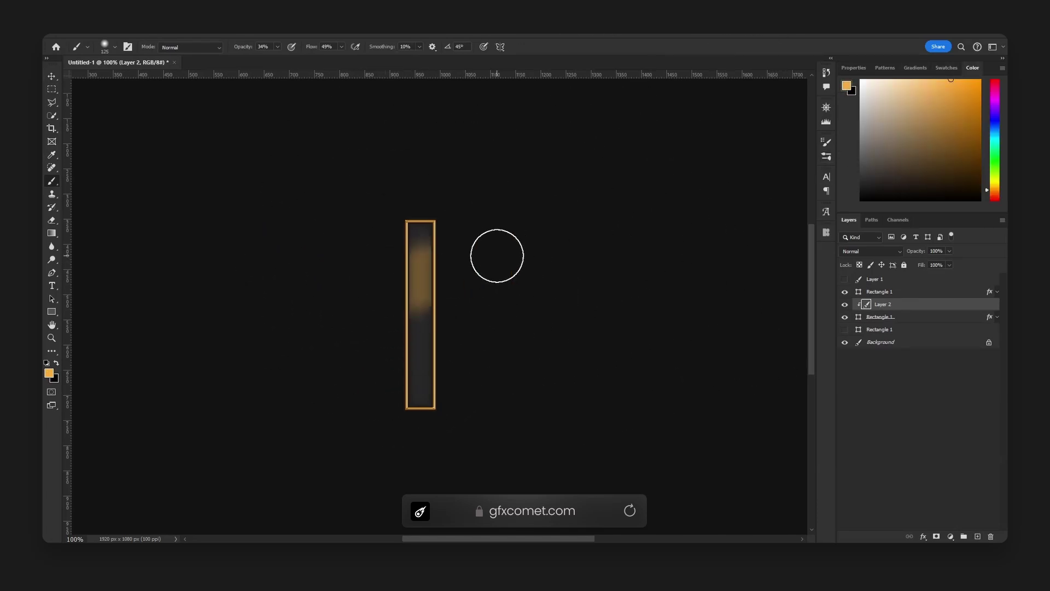
pyautogui.press(']')
pyautogui.press(']')
pyautogui.hotkey('ctrl', 'z')
pyautogui.click(419, 317)
pyautogui.click(419, 318)
pyautogui.press(']')
pyautogui.press(']')
pyautogui.press(']')
pyautogui.press(']')
pyautogui.click(421, 325)
pyautogui.click(421, 324)
pyautogui.press('v')
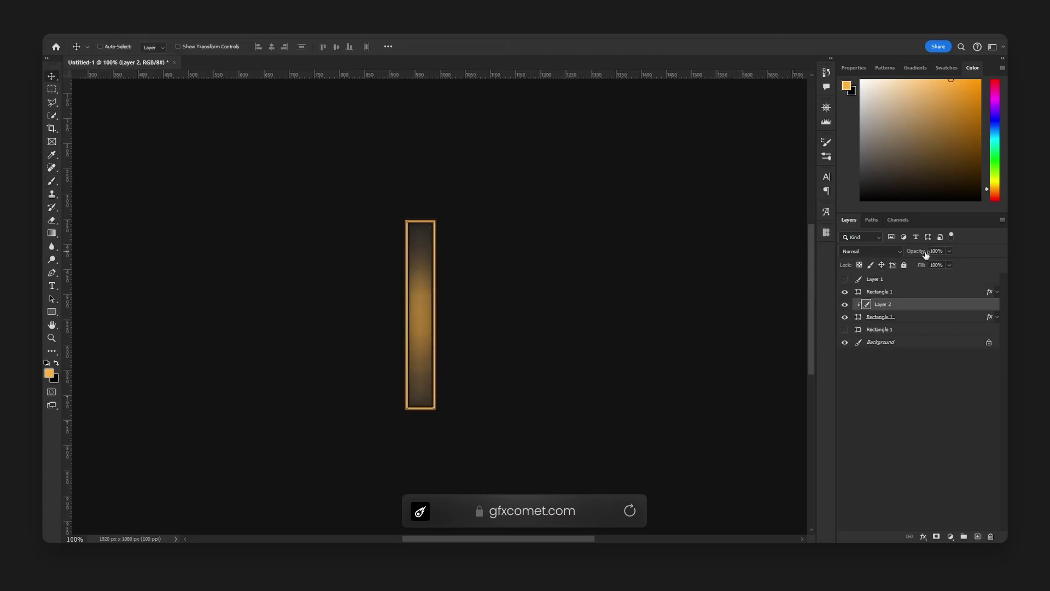
pyautogui.moveTo(922, 254); pyautogui.dragTo(902, 255)
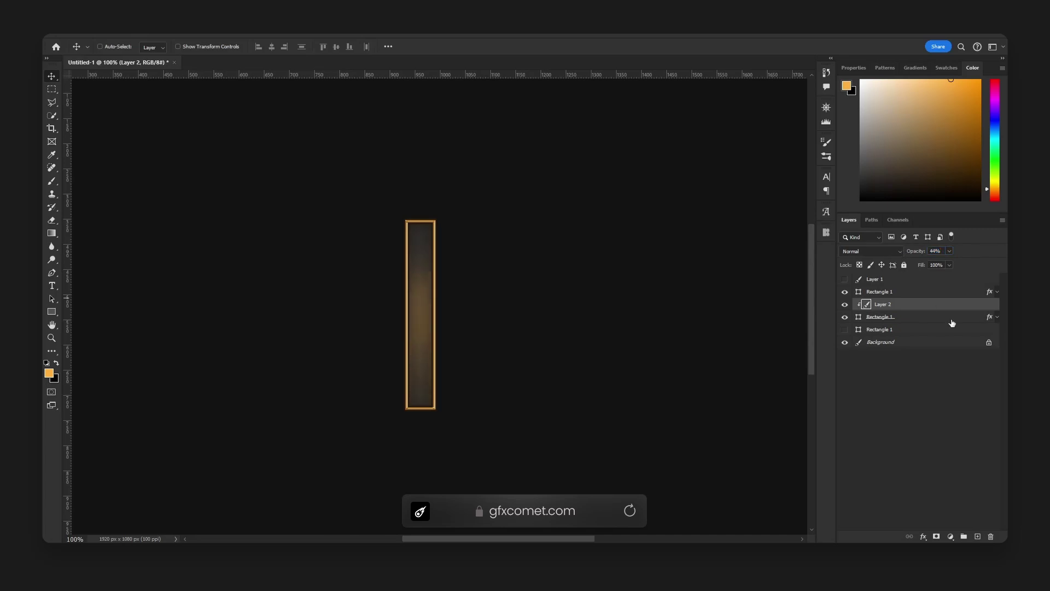
# Add a new layer above the outline and set up a harder 3 px brush with 64% opacity and 59% flow
pyautogui.click(913, 294)
pyautogui.click(977, 536)
pyautogui.press('b')
pyautogui.click(107, 45)
pyautogui.moveTo(146, 100); pyautogui.dragTo(169, 99)
pyautogui.click(345, 35)
pyautogui.click(239, 48)
pyautogui.moveTo(240, 50); pyautogui.dragTo(316, 50)
pyautogui.press('[')
pyautogui.press('[')
pyautogui.press('[')
pyautogui.press('[')
pyautogui.press('[')
pyautogui.press('[')
pyautogui.press('[')
pyautogui.press('[')
pyautogui.press('[')
pyautogui.press('[')
pyautogui.press('[')
pyautogui.press('[')
pyautogui.press('[')
pyautogui.press('[')
pyautogui.press('[')
pyautogui.press('[')
pyautogui.press('[')
pyautogui.press('[')
pyautogui.press('[')
pyautogui.press('[')
# Draw thin black decorative swirls inside the upper part of the bar
pyautogui.hotkey('ctrl', '+')
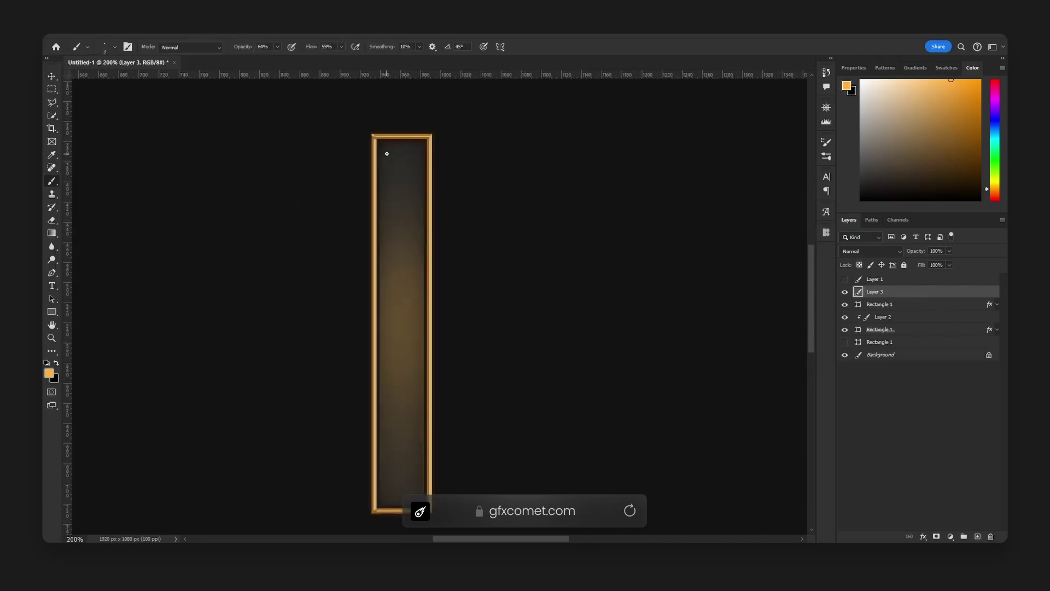
pyautogui.hotkey('ctrl', 'z')
pyautogui.hotkey('ctrl', 'z')
pyautogui.moveTo(395, 155)
pyautogui.mouseDown()
pyautogui.moveTo(406, 166)
pyautogui.moveTo(389, 168)
pyautogui.moveTo(391, 230)
pyautogui.mouseUp()
pyautogui.press('d')
pyautogui.moveTo(398, 162); pyautogui.dragTo(417, 180)
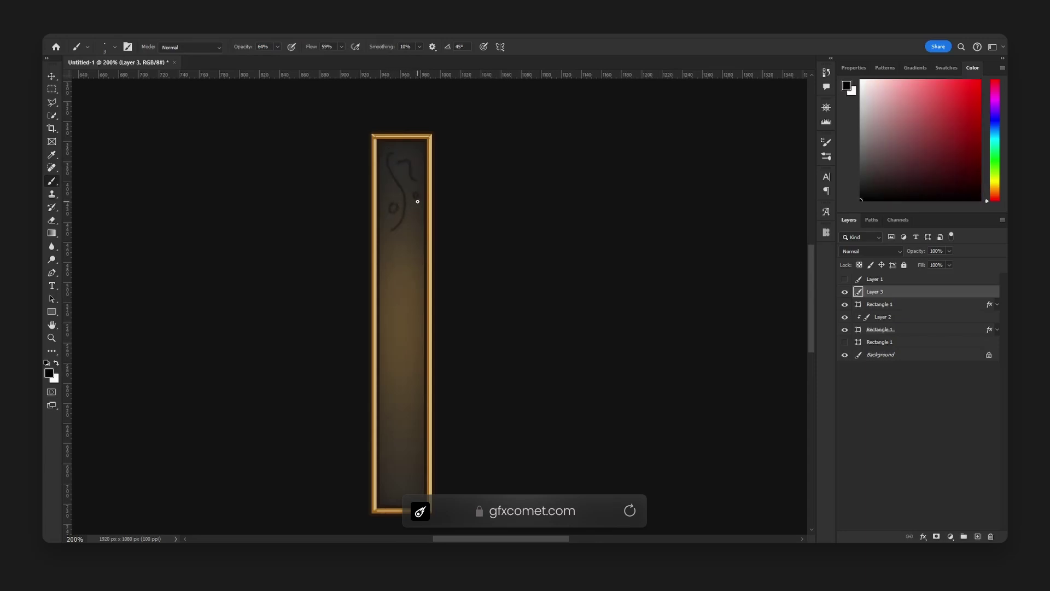
pyautogui.moveTo(417, 209); pyautogui.dragTo(407, 259)
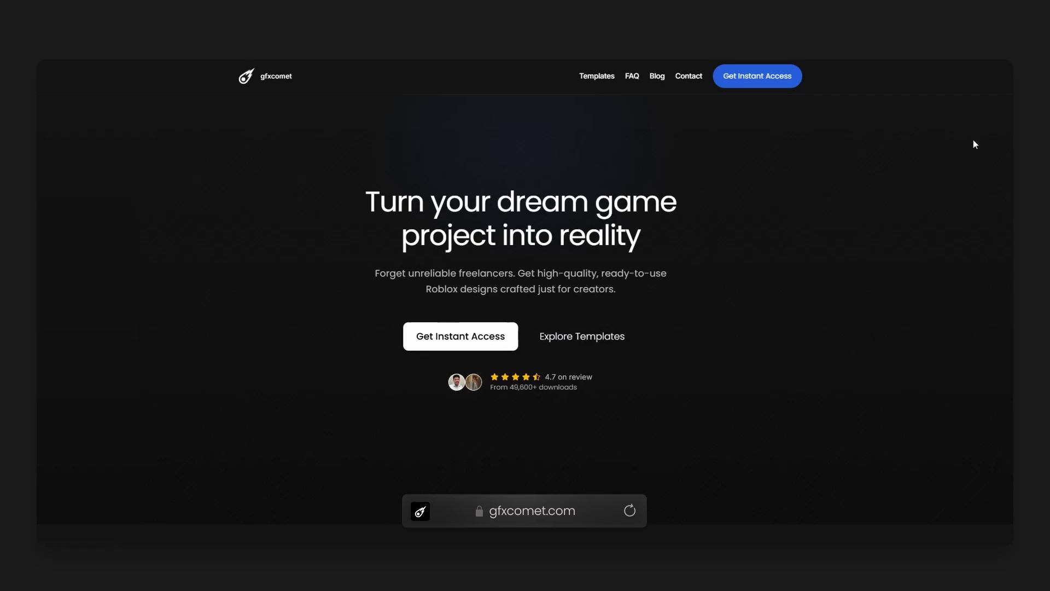
# Look through the gfxcomet.com home page, including its template categories, free tutorials and FAQ
pyautogui.scroll(-10, 973, 140)
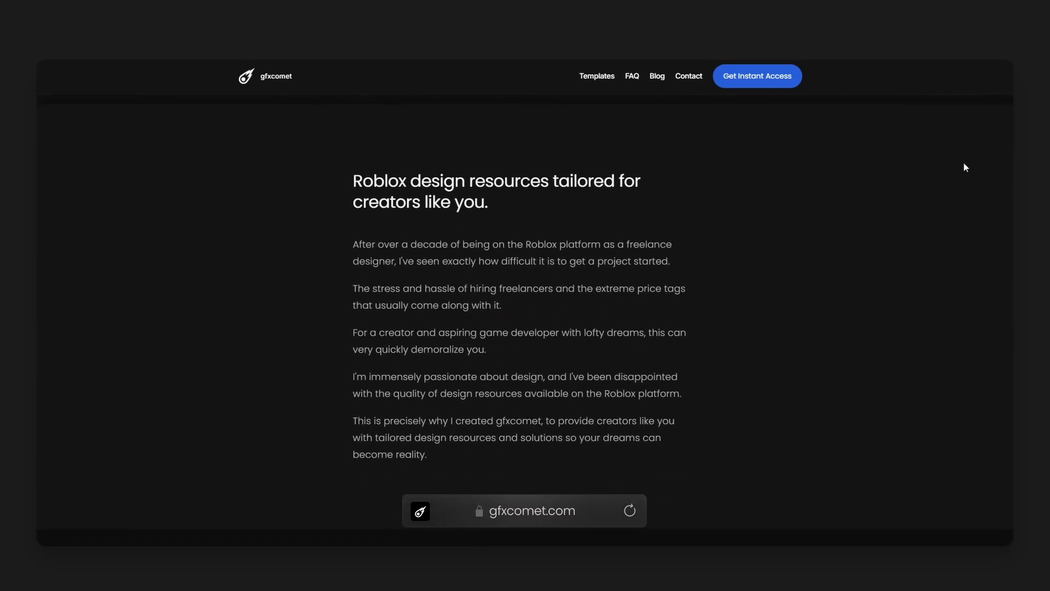
pyautogui.scroll(-2, 962, 159)
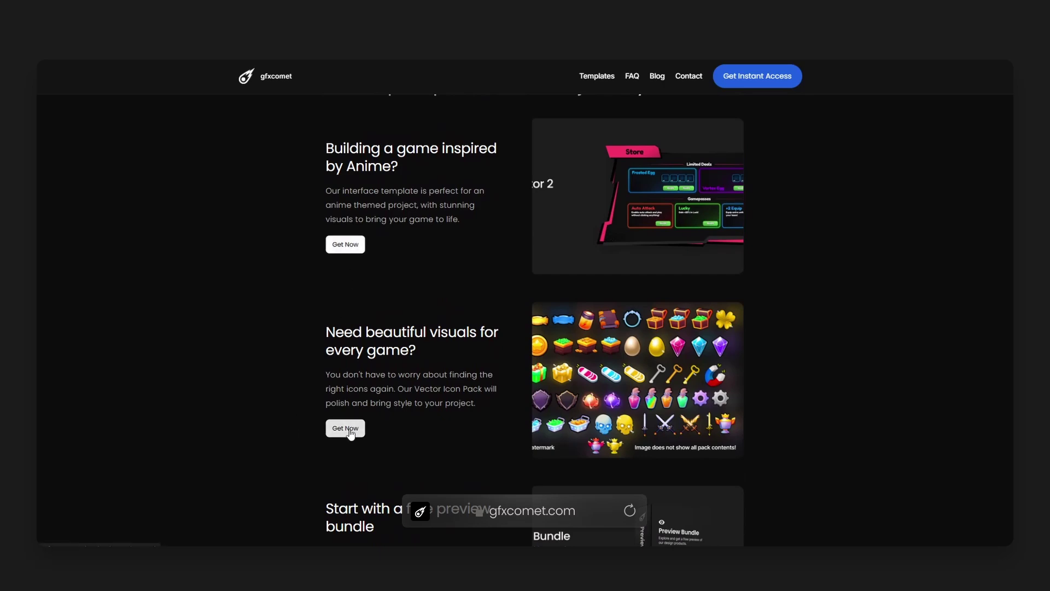
pyautogui.scroll(-5, 350, 432)
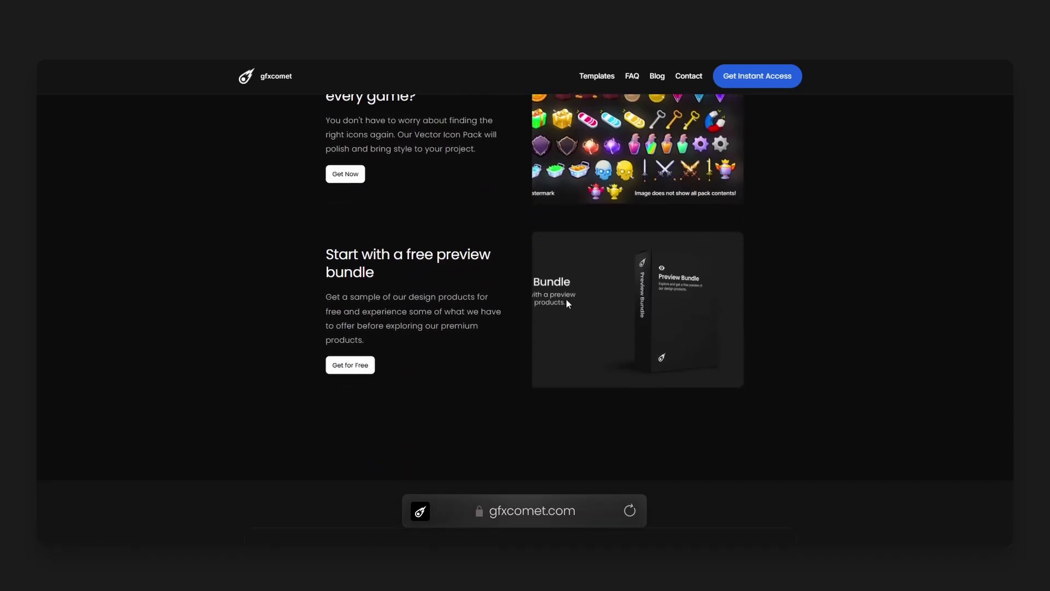
pyautogui.scroll(-8, 573, 296)
pyautogui.scroll(-5, 591, 286)
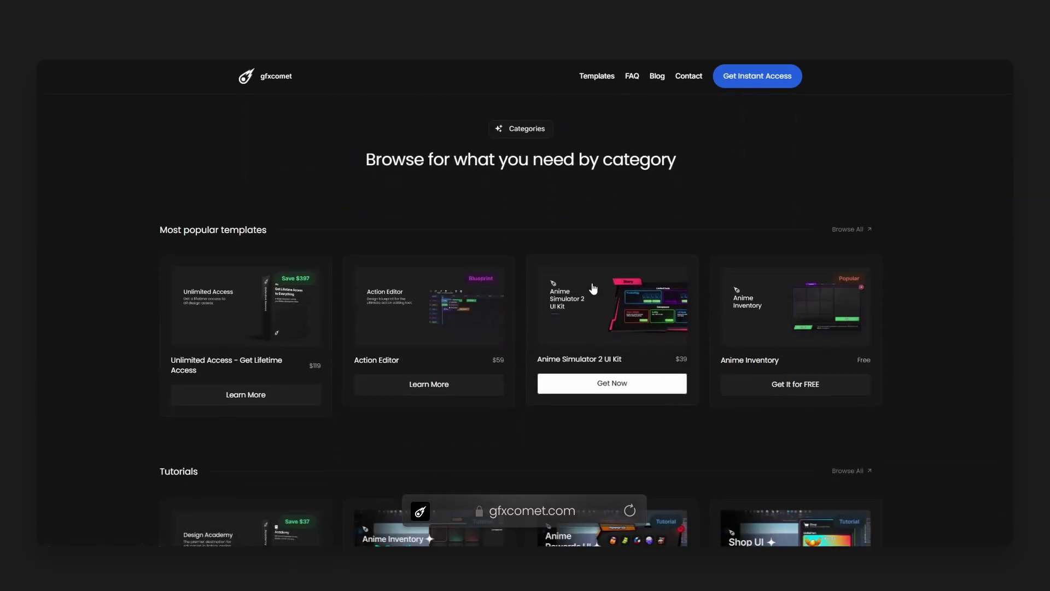
pyautogui.scroll(-5, 605, 228)
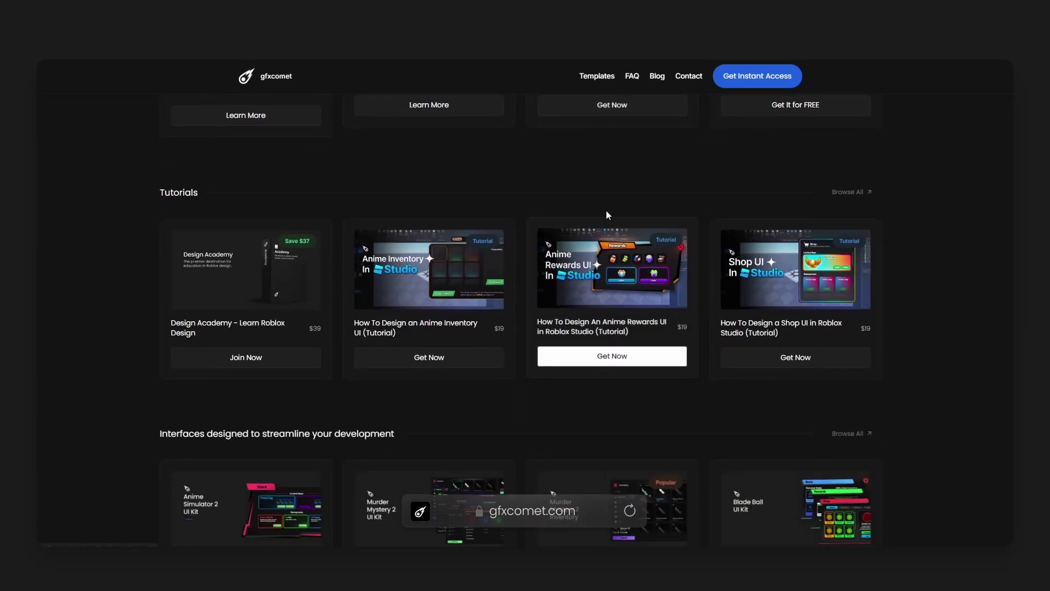
pyautogui.scroll(-8, 598, 212)
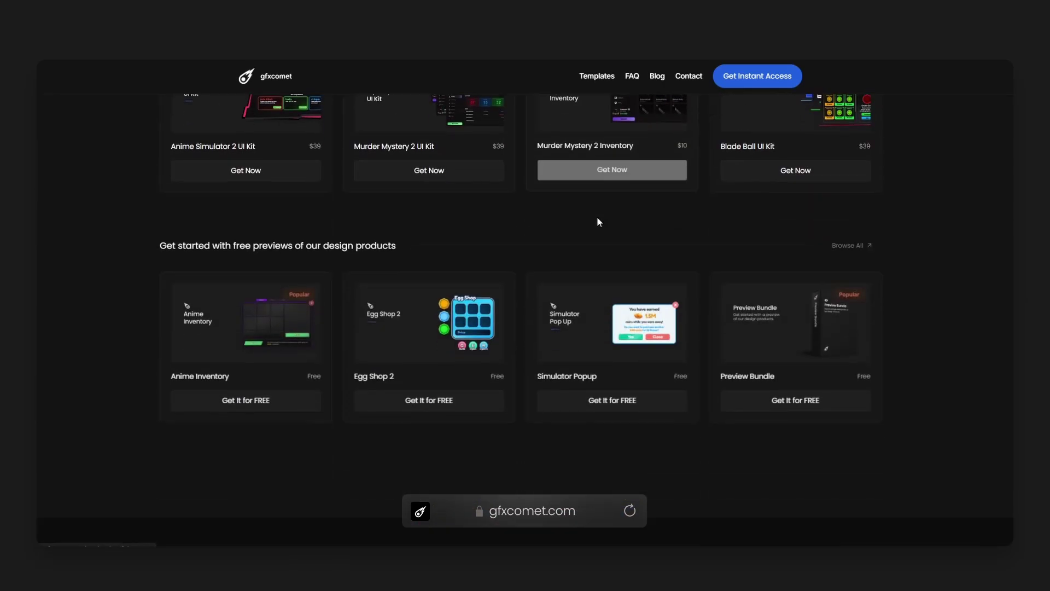
pyautogui.scroll(-8, 598, 221)
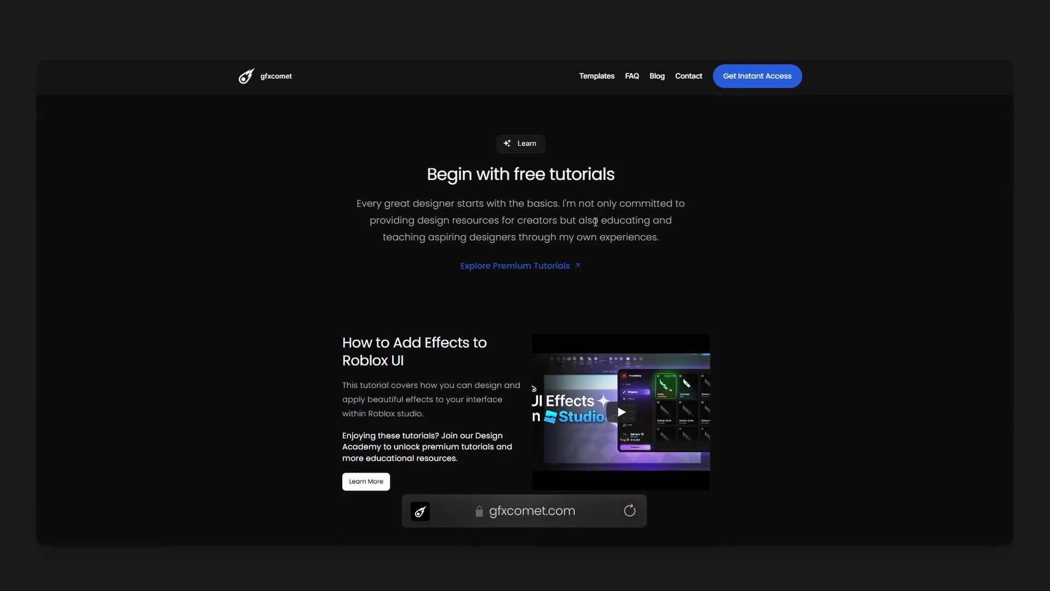
pyautogui.scroll(-5, 595, 221)
pyautogui.scroll(-5, 595, 222)
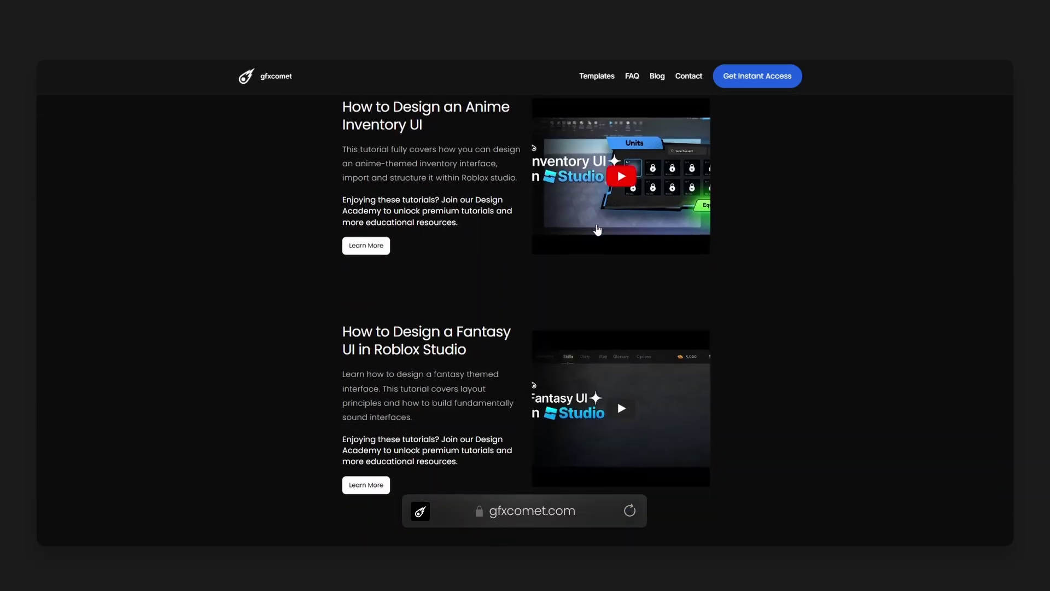
pyautogui.scroll(-6, 598, 230)
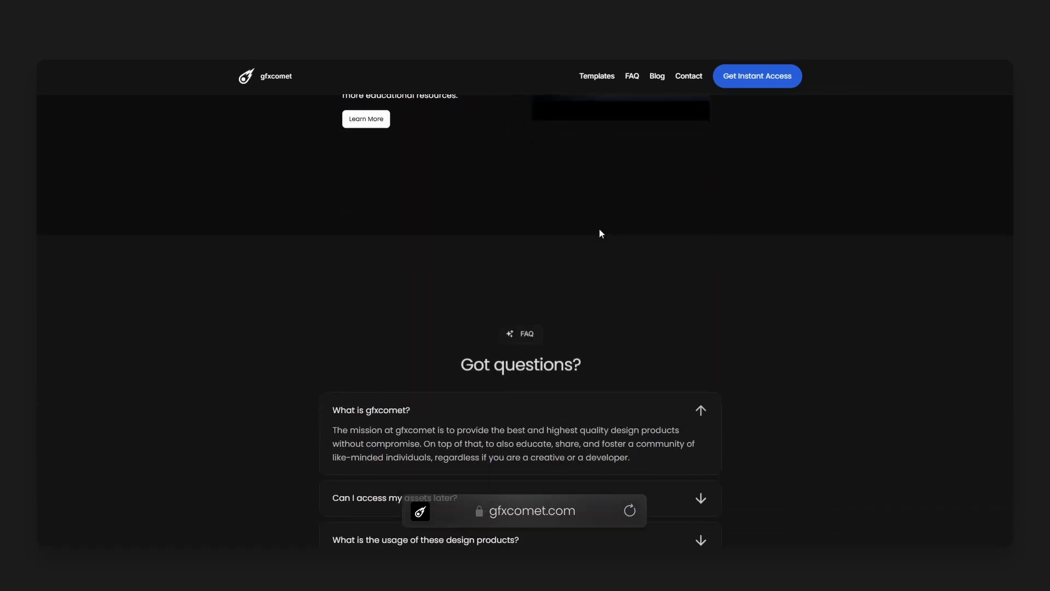
pyautogui.scroll(-4, 599, 225)
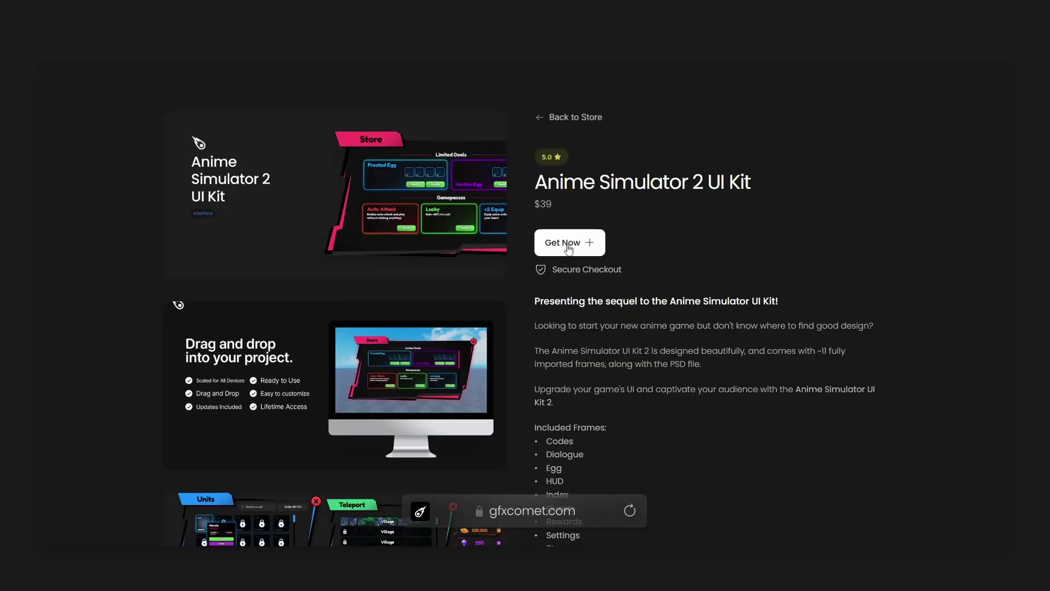
# Examine the Anime Simulator 2 UI Kit product page and the Unlimited Access page down to its questions section
pyautogui.scroll(-5, 462, 361)
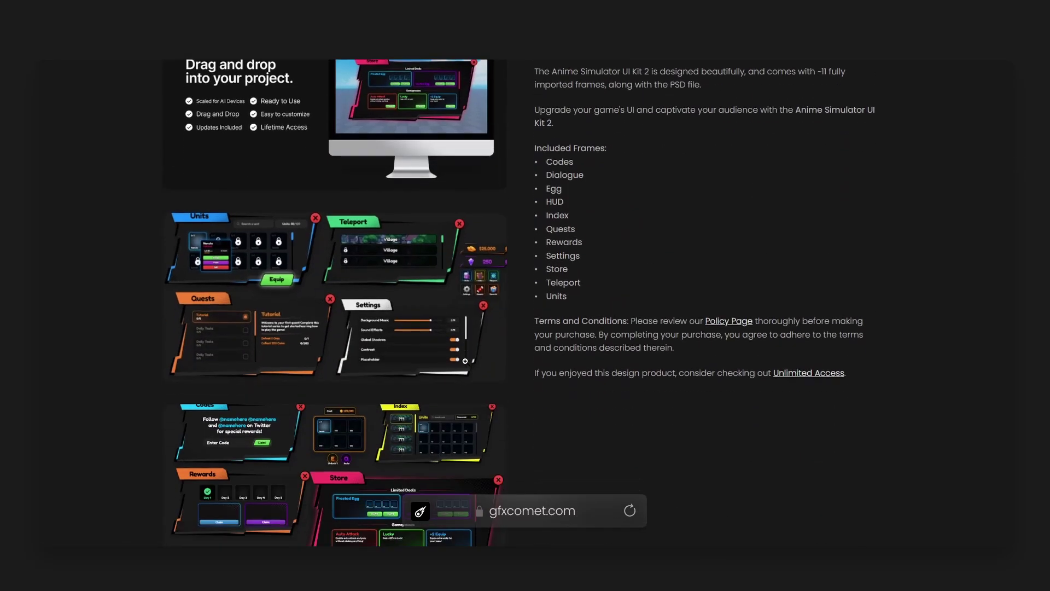
pyautogui.scroll(10, 462, 360)
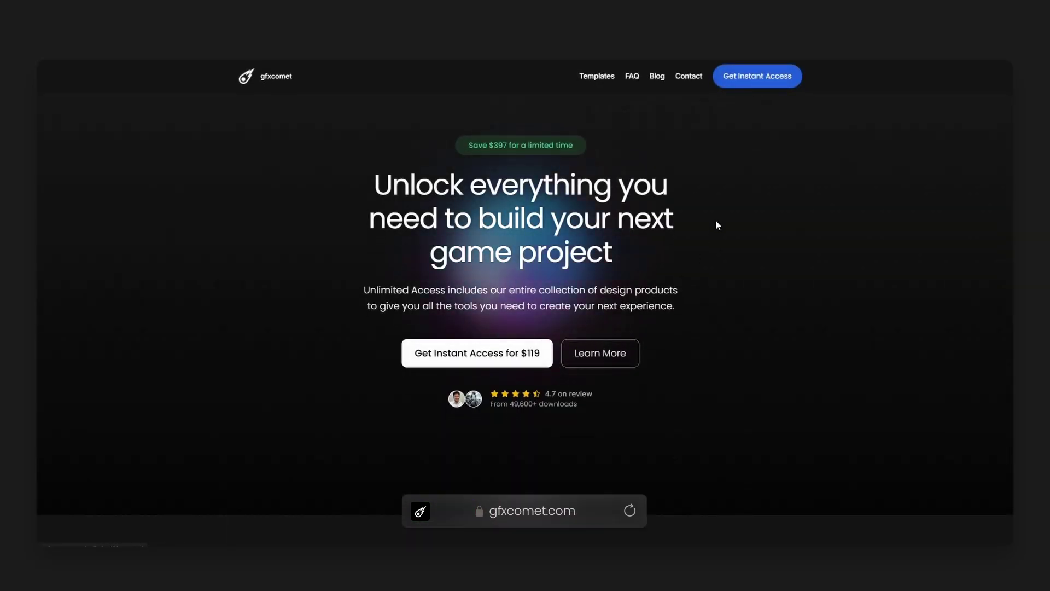
pyautogui.scroll(-2, 737, 204)
pyautogui.scroll(-15, 738, 205)
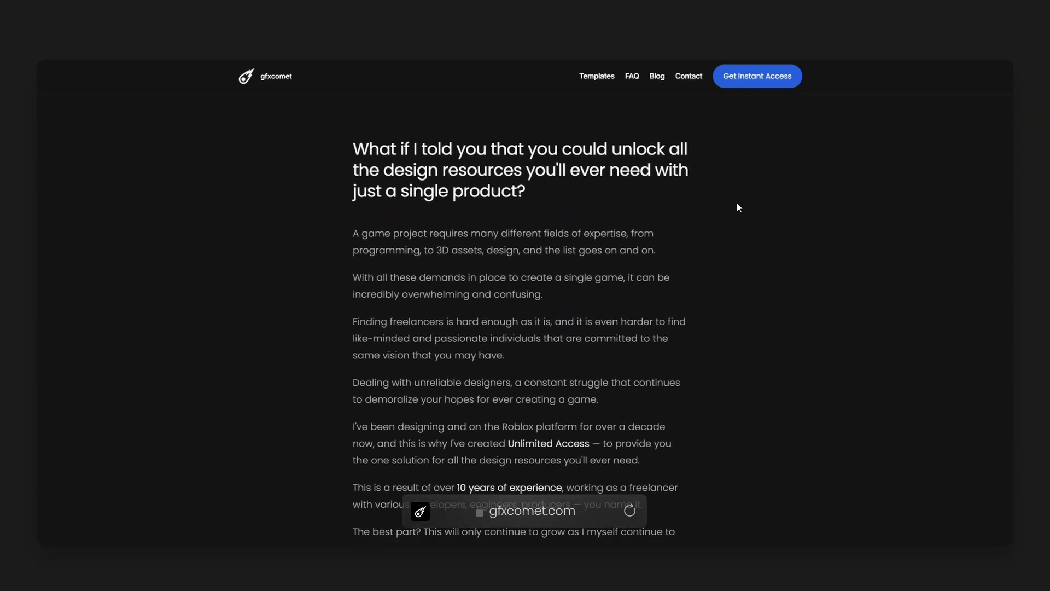
pyautogui.scroll(-15, 737, 214)
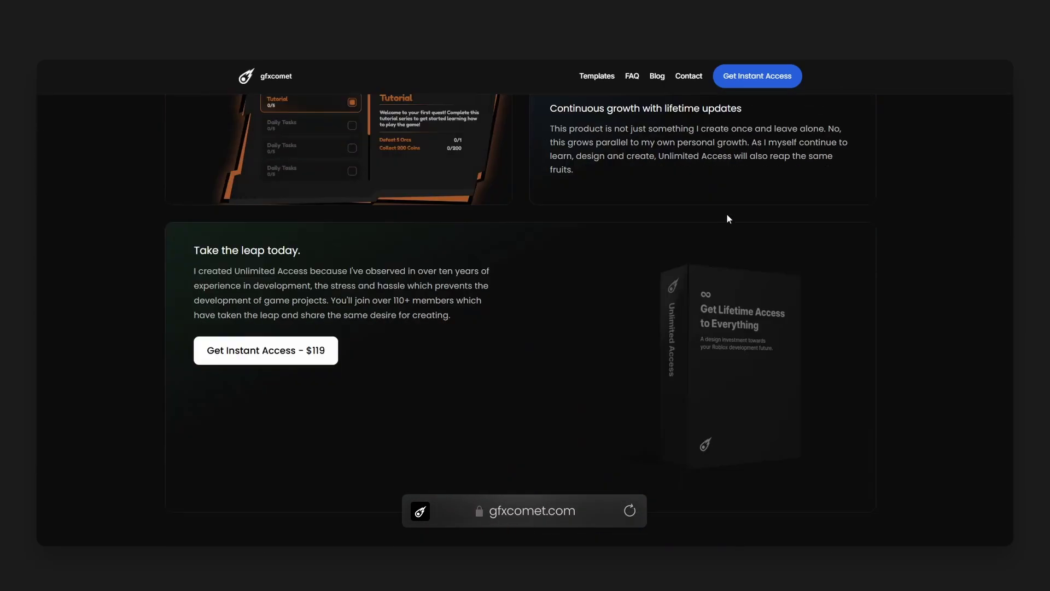
pyautogui.scroll(-8, 729, 213)
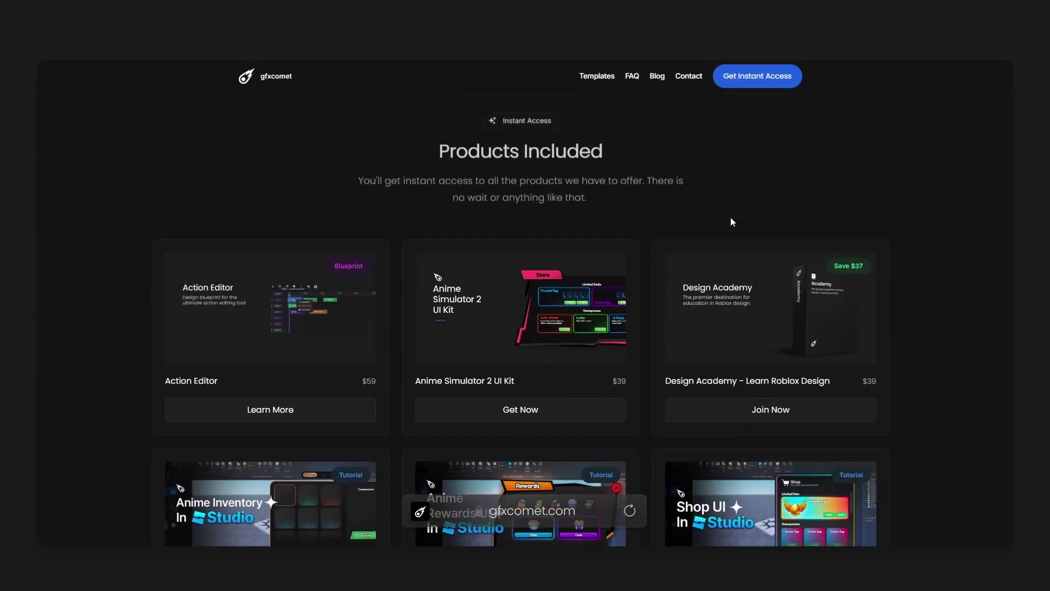
pyautogui.scroll(-10, 366, 312)
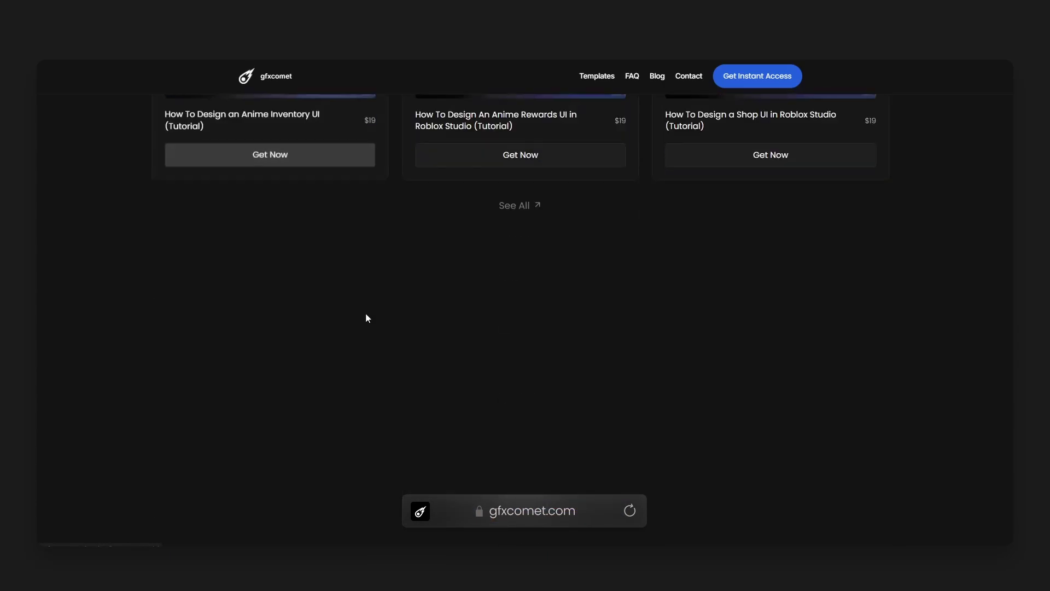
pyautogui.scroll(-6, 563, 287)
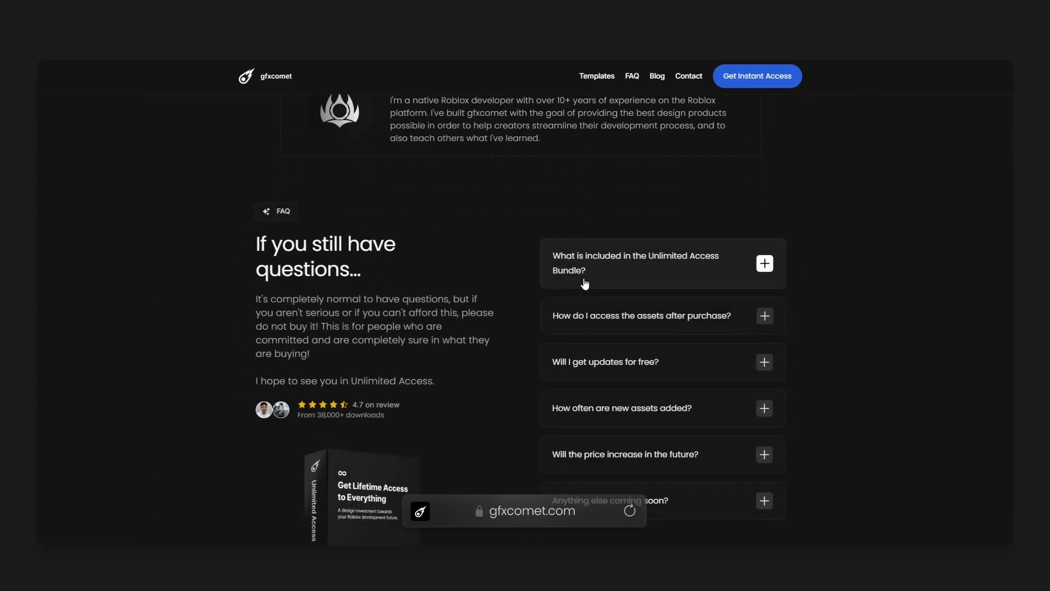
pyautogui.scroll(-2, 584, 283)
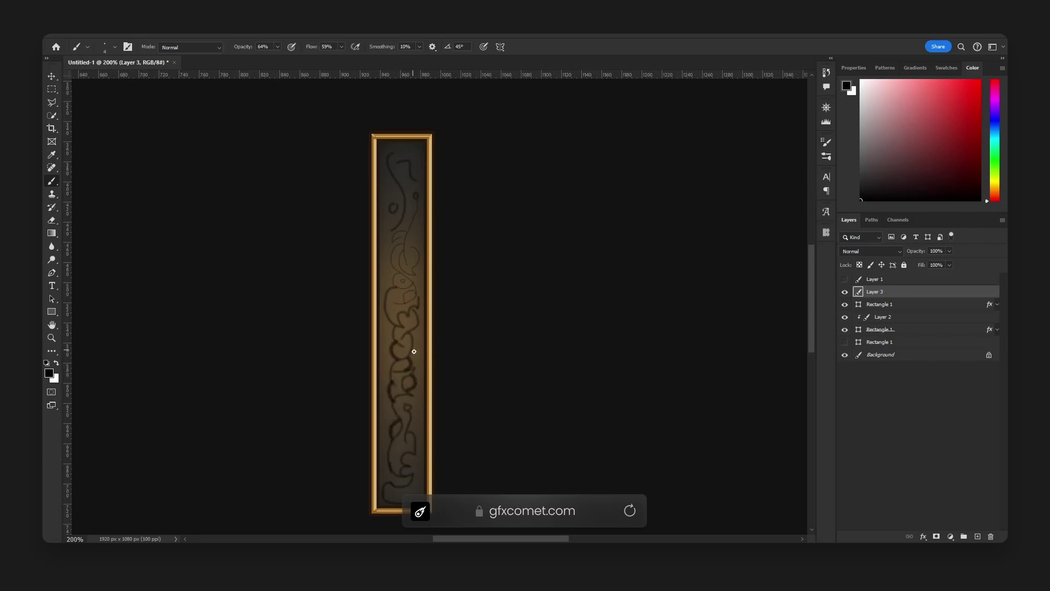
# Switch back to Photoshop and draw more black decorative swirls along the bar's inner edge with a small brush
pyautogui.moveTo(392, 359); pyautogui.dragTo(381, 383)
pyautogui.moveTo(392, 344); pyautogui.dragTo(381, 326)
pyautogui.moveTo(394, 277); pyautogui.dragTo(381, 278)
pyautogui.press('[')
# Move the swirl layer below the gold outline layer and clip it to the bar's fill
pyautogui.hotkey('ctrl', '[')
pyautogui.press('v')
pyautogui.hotkey('ctrl', '-')
pyautogui.hotkey('ctrl', '-')
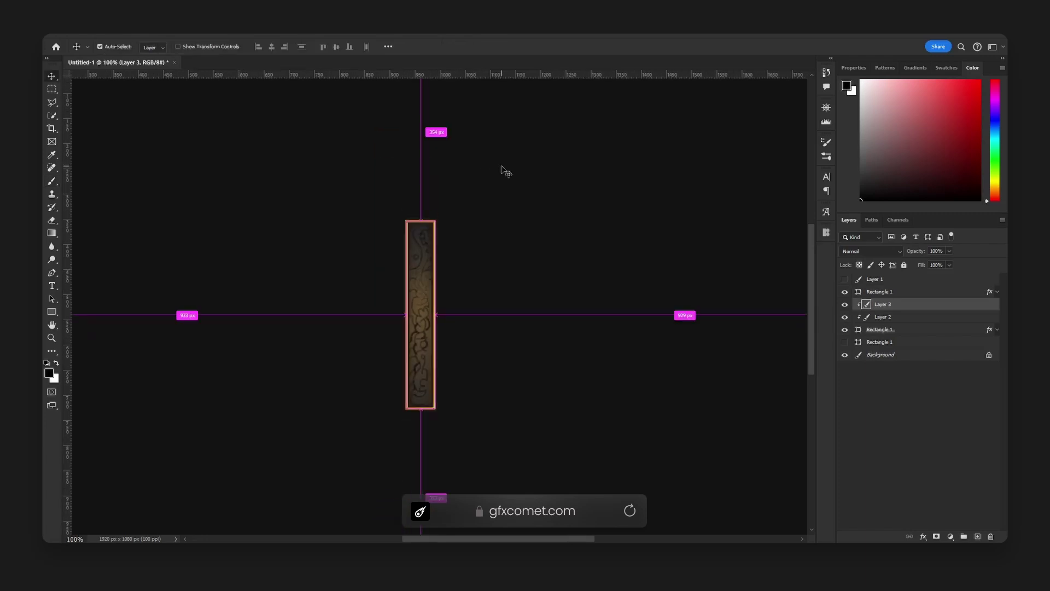
pyautogui.hotkey('ctrl', '+')
pyautogui.hotkey('ctrl', '+')
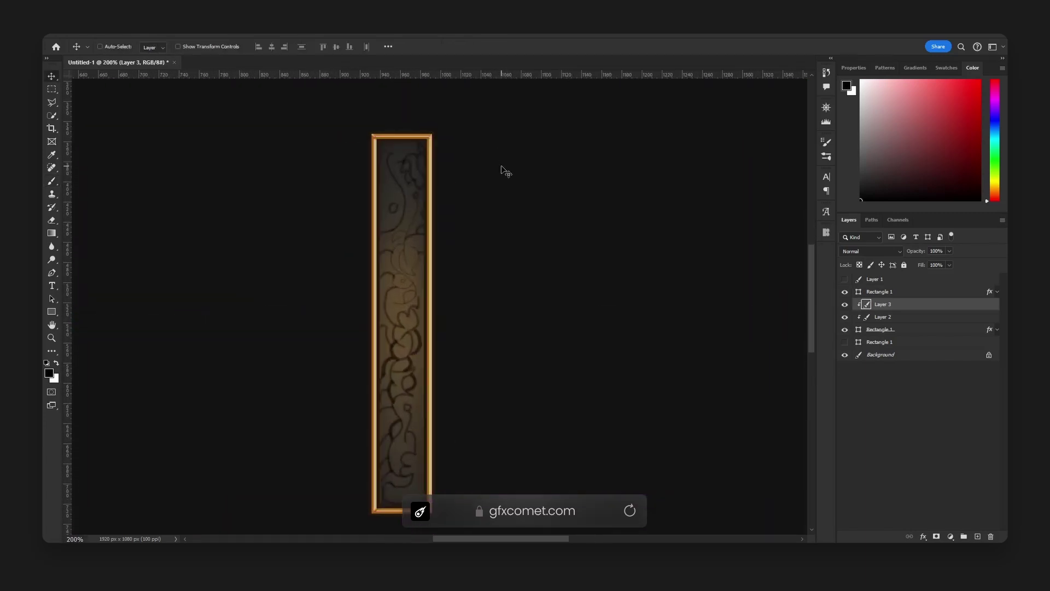
# Duplicate the clipped swirl layer and merge the two copies to darken the pattern
pyautogui.click(845, 304)
pyautogui.click(844, 305)
pyautogui.hotkey('ctrl', 'j')
pyautogui.keyDown('ctrl'); pyautogui.click(917, 317); pyautogui.keyUp('ctrl')
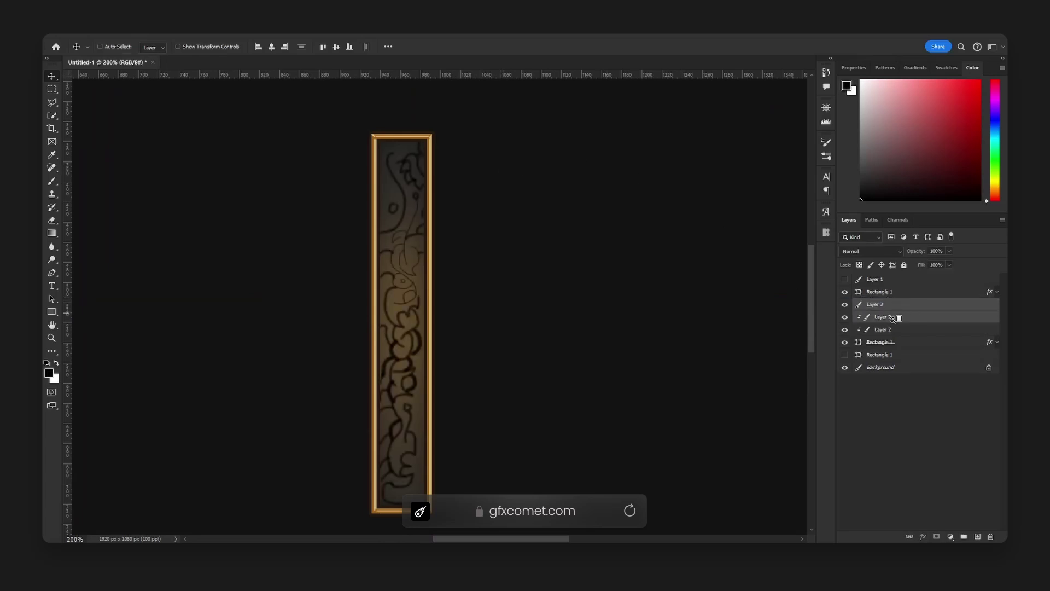
pyautogui.hotkey('ctrl', 'e')
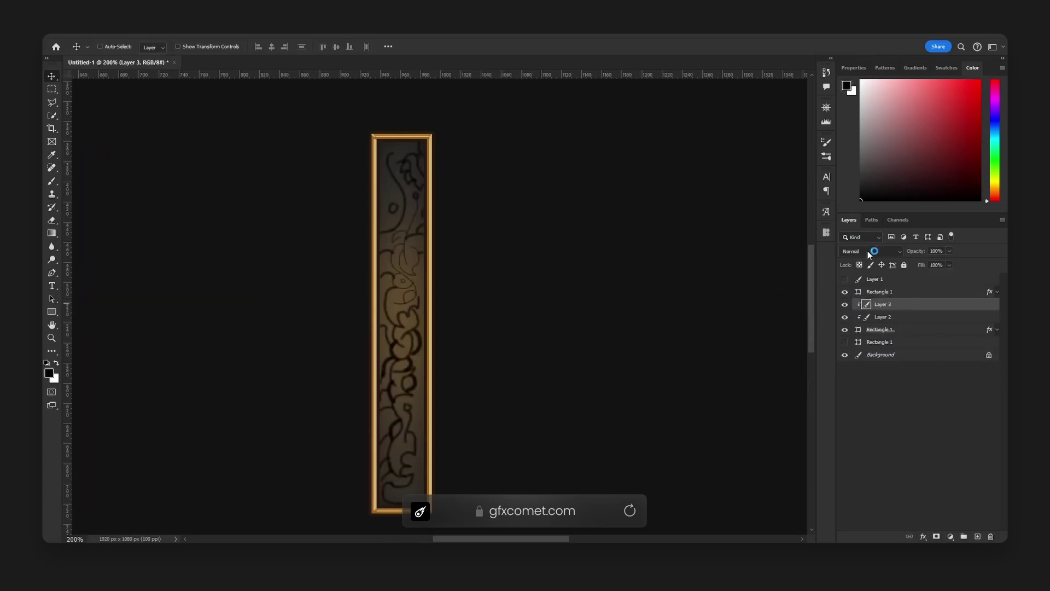
# Set the merged swirl layer to Soft Light and keep a hidden duplicate above it as a backup
pyautogui.click(867, 250)
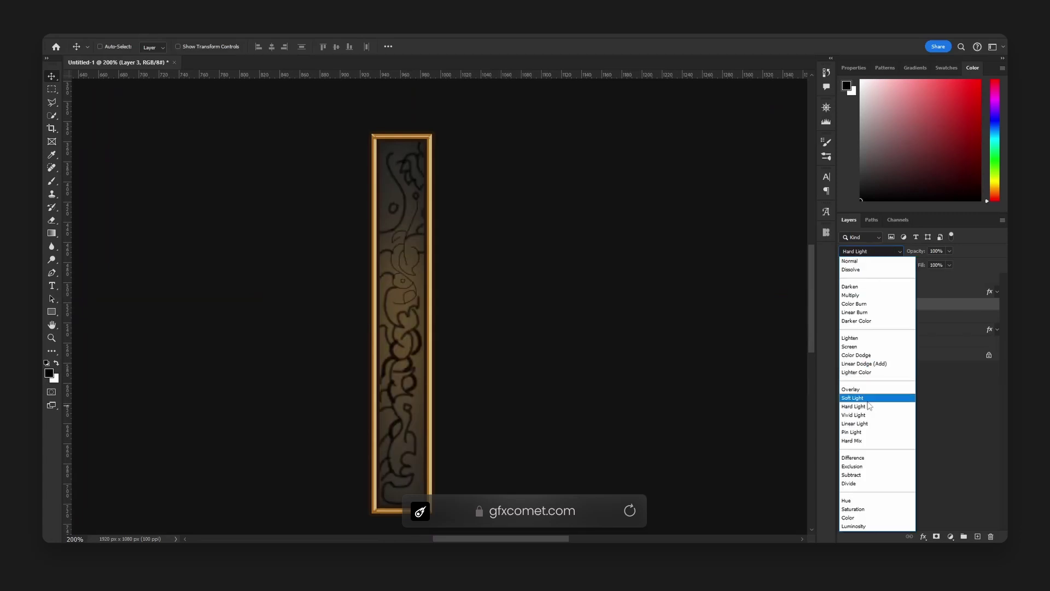
pyautogui.click(868, 397)
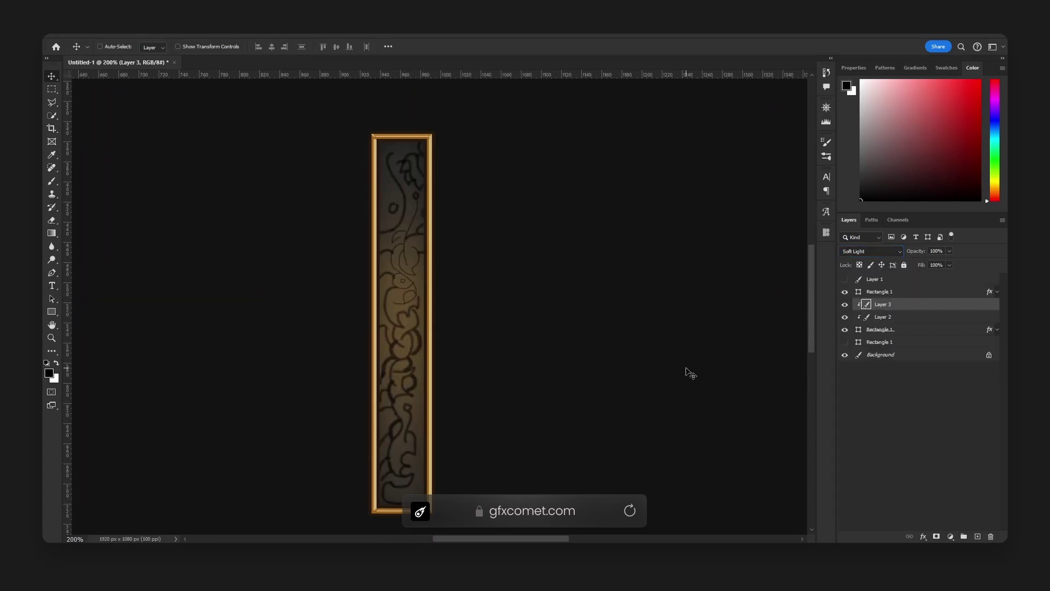
pyautogui.hotkey('ctrl', 'j')
pyautogui.click(845, 305)
pyautogui.click(883, 318)
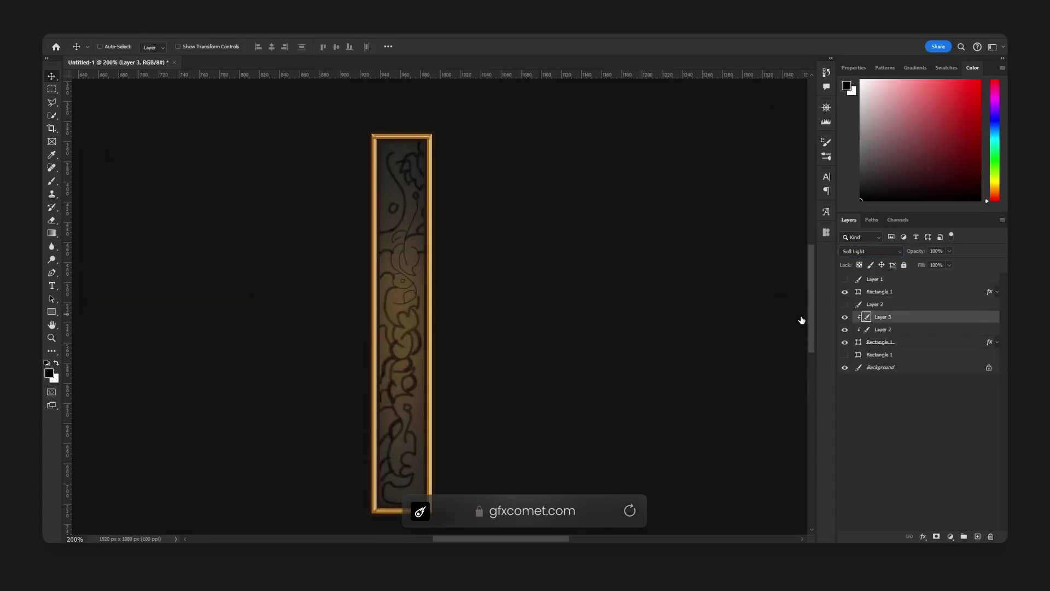
# Fade the clipped swirls at the bar's upper and lower ends with a large soft eraser at 45% opacity and 47% flow
pyautogui.press('e')
pyautogui.press('[')
pyautogui.press('[')
pyautogui.press('[')
pyautogui.press('[')
pyautogui.press('[')
pyautogui.press('[')
pyautogui.press('[')
pyautogui.press('[')
pyautogui.press('[')
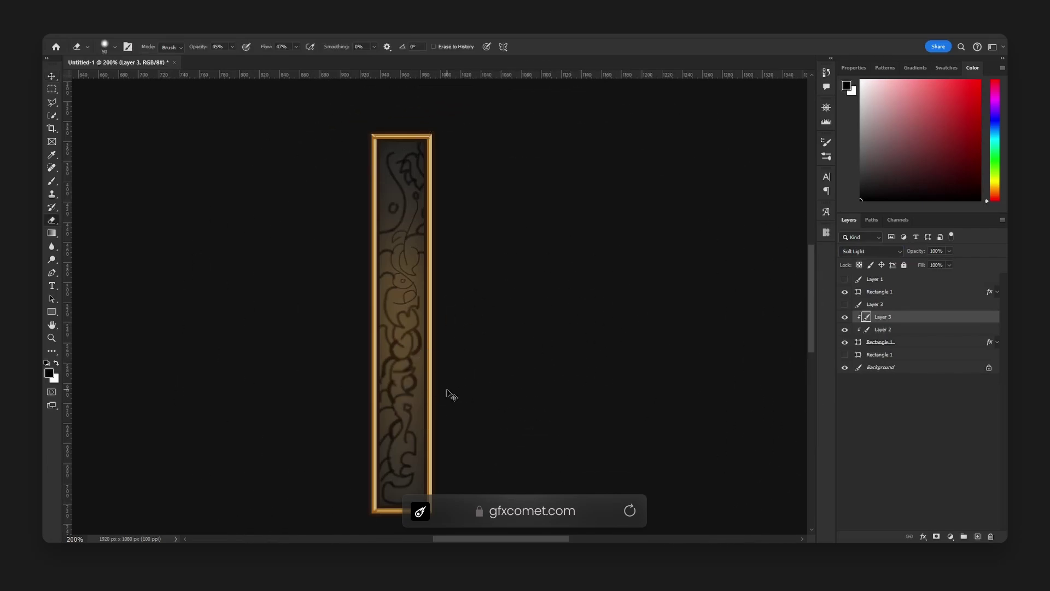
pyautogui.hotkey('ctrl', '-')
pyautogui.press(']')
pyautogui.press(']')
pyautogui.press(']')
pyautogui.press(']')
pyautogui.press(']')
pyautogui.press(']')
pyautogui.press(']')
pyautogui.press(']')
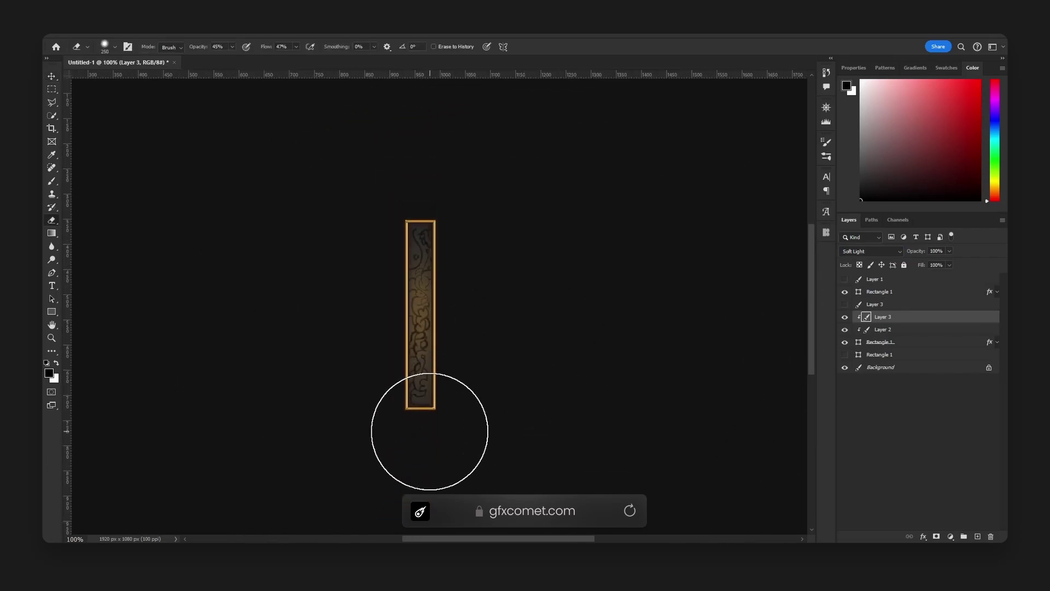
pyautogui.click(374, 396)
pyautogui.moveTo(427, 174)
pyautogui.mouseDown()
pyautogui.moveTo(323, 206)
pyautogui.moveTo(605, 179)
pyautogui.moveTo(474, 200)
pyautogui.mouseUp()
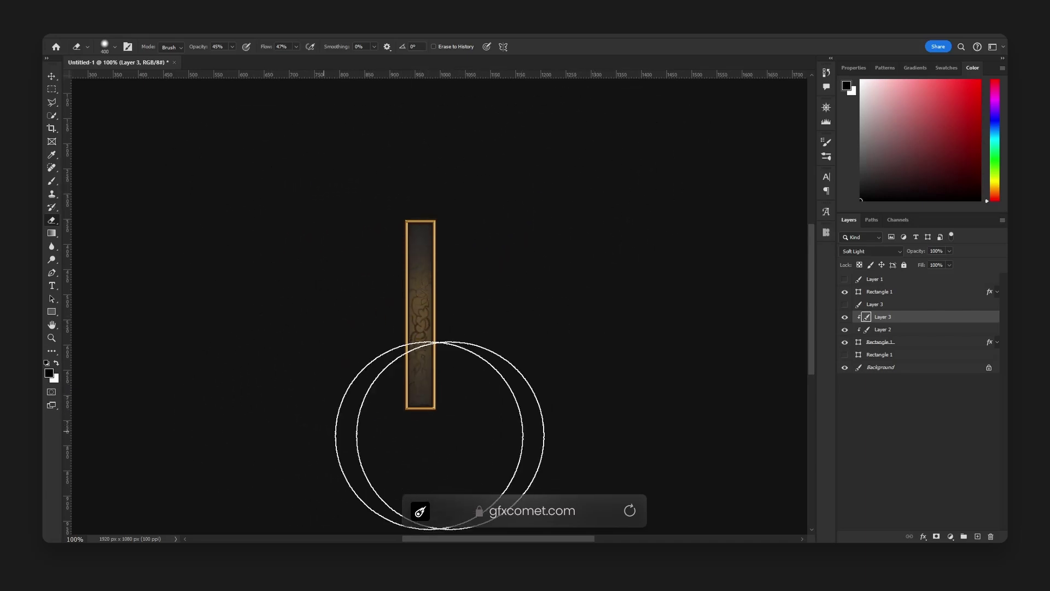
pyautogui.press('v')
pyautogui.scroll(1, 574, 300)
pyautogui.scroll(-2, 577, 328)
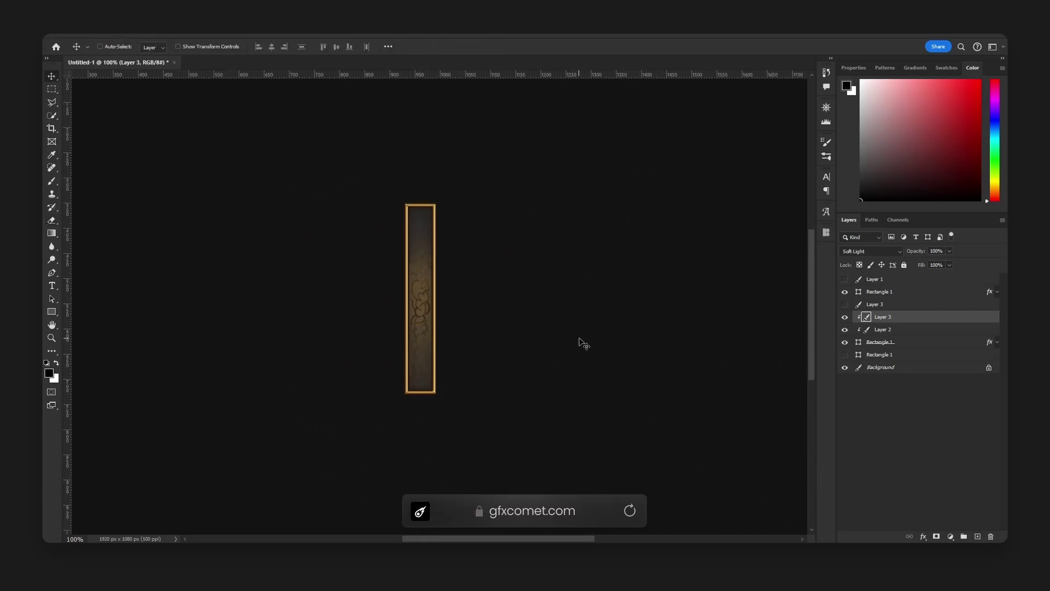
pyautogui.hotkey('ctrl', '+')
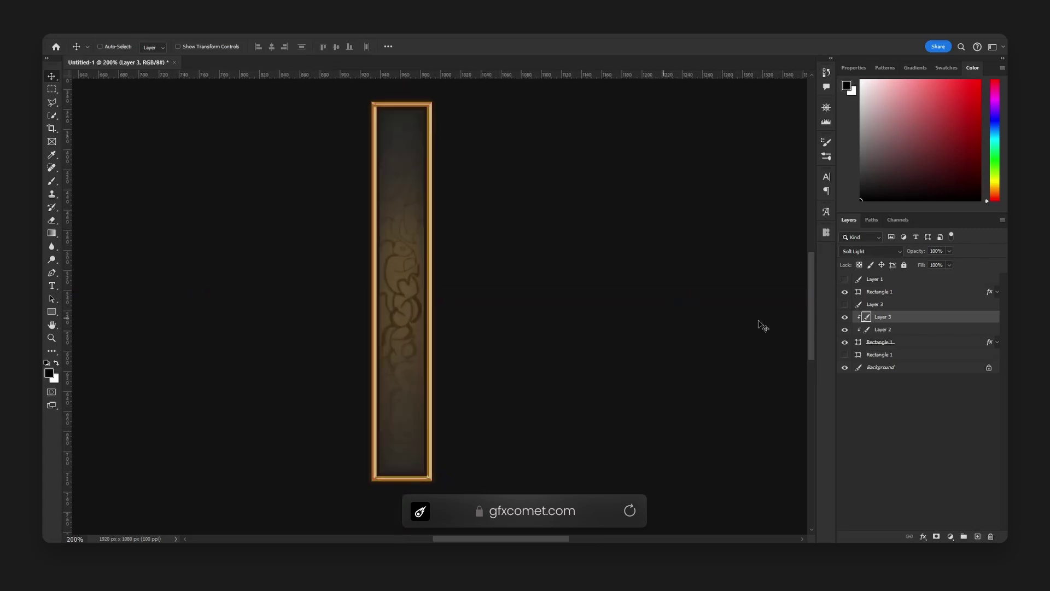
# Duplicate the backup swirl layer, hide the original backup again and clip the new copy to the bar
pyautogui.click(844, 305)
pyautogui.keyDown('alt'); pyautogui.moveTo(894, 307); pyautogui.dragTo(885, 314); pyautogui.keyUp('alt')
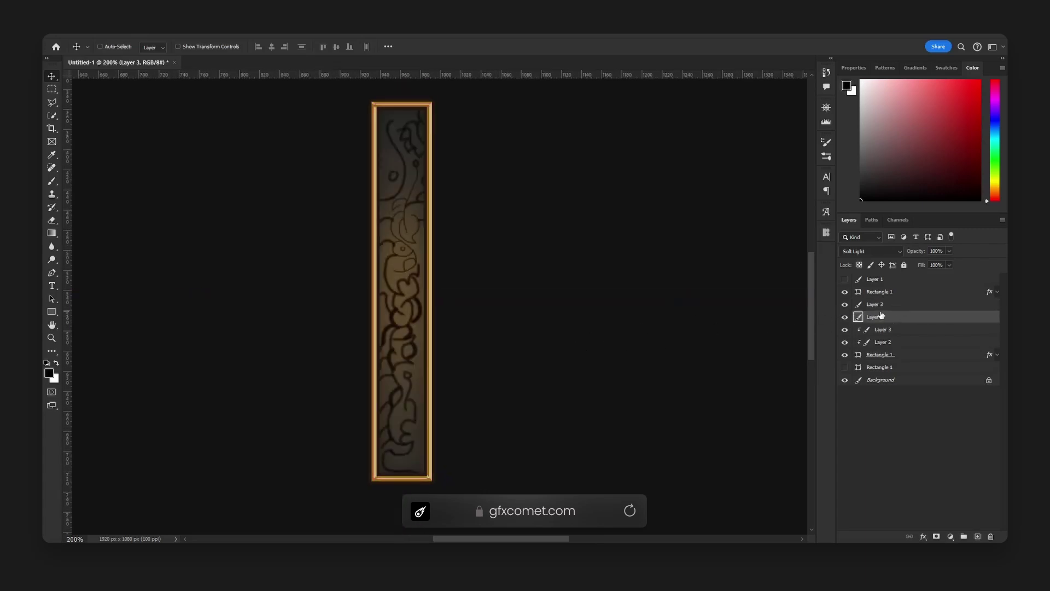
pyautogui.click(845, 305)
pyautogui.click(887, 305)
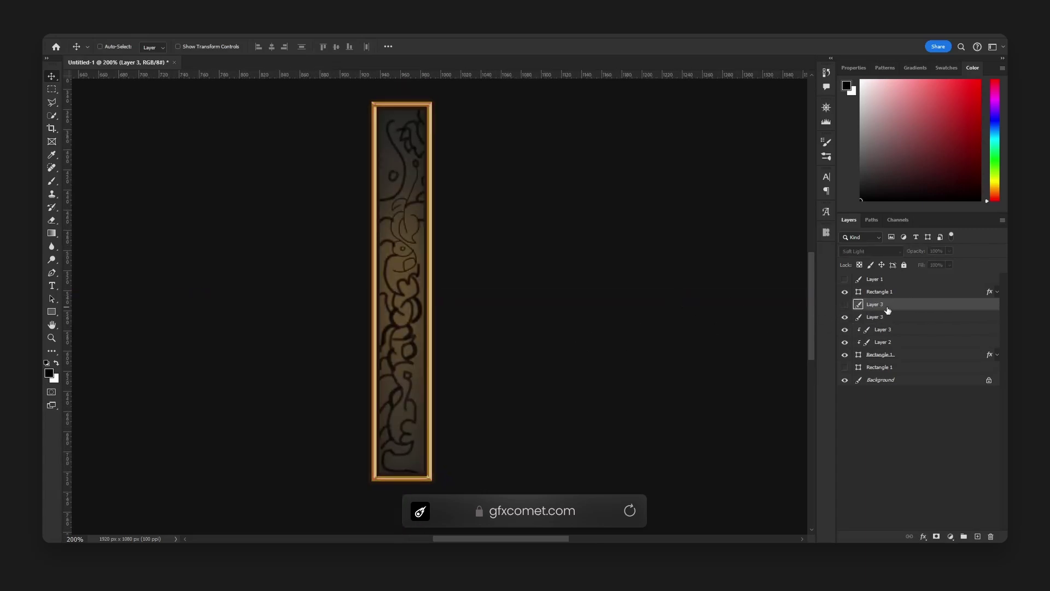
pyautogui.click(891, 317)
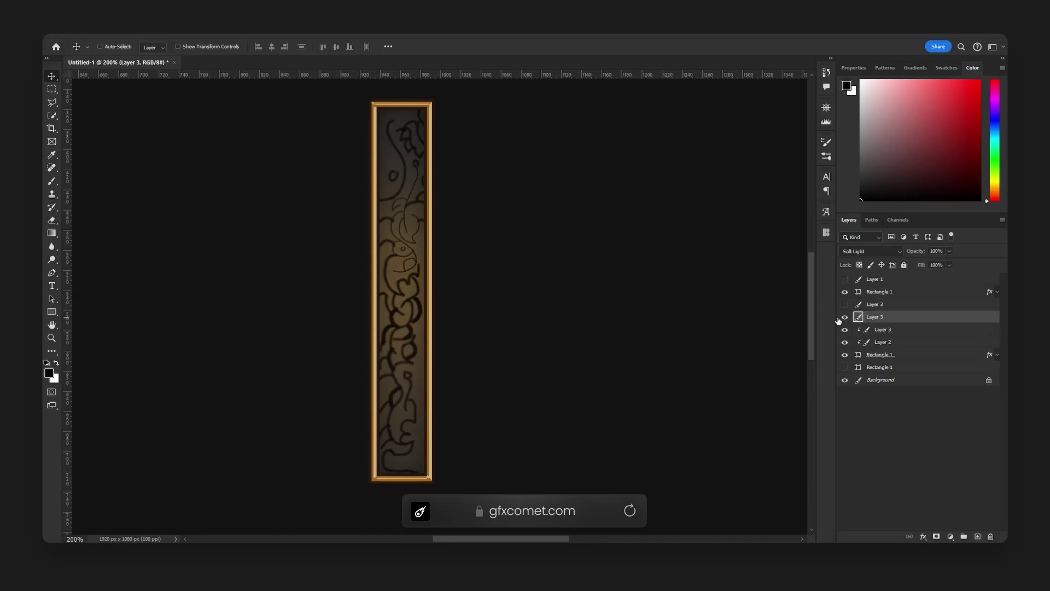
pyautogui.keyDown('alt'); pyautogui.click(899, 322); pyautogui.keyUp('alt')
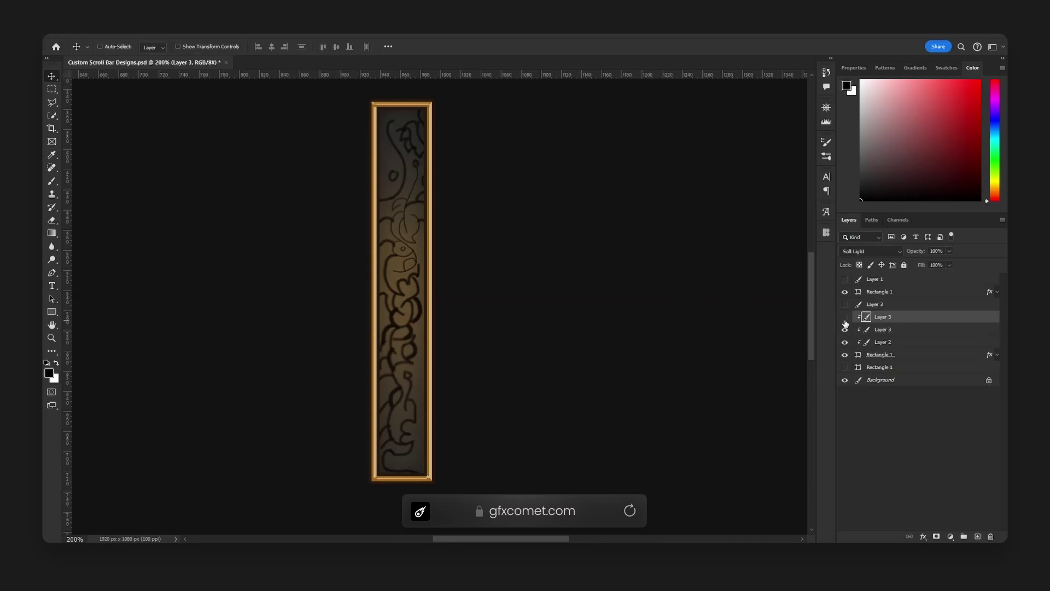
# Hide the new clipped swirl copy and select the faded swirl layer beneath it
pyautogui.click(845, 321)
pyautogui.click(916, 330)
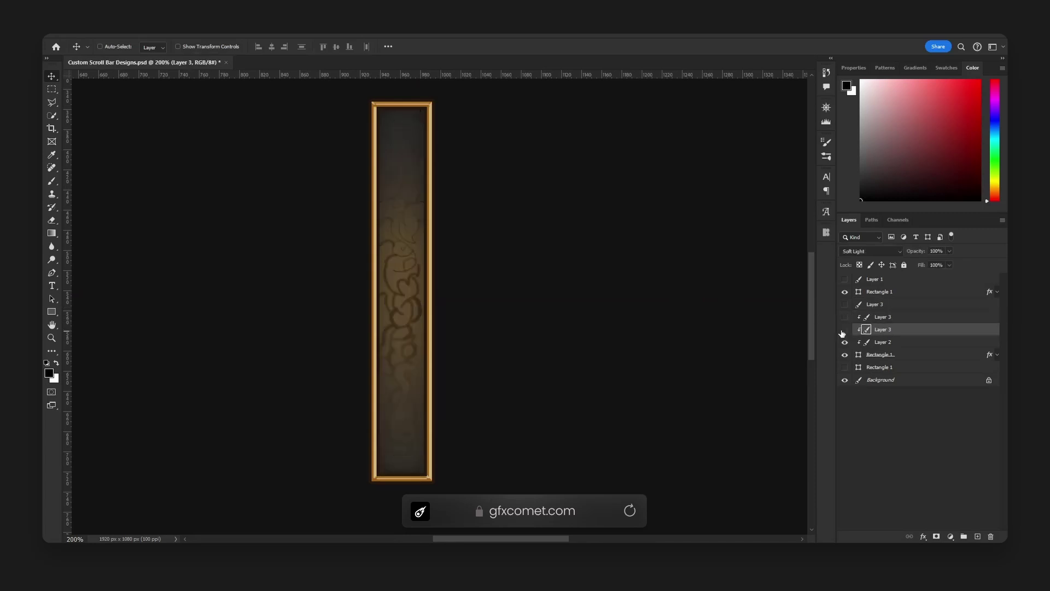
# Try a gold Color Overlay at reduced opacity on the faded swirl layer
pyautogui.doubleClick(912, 328)
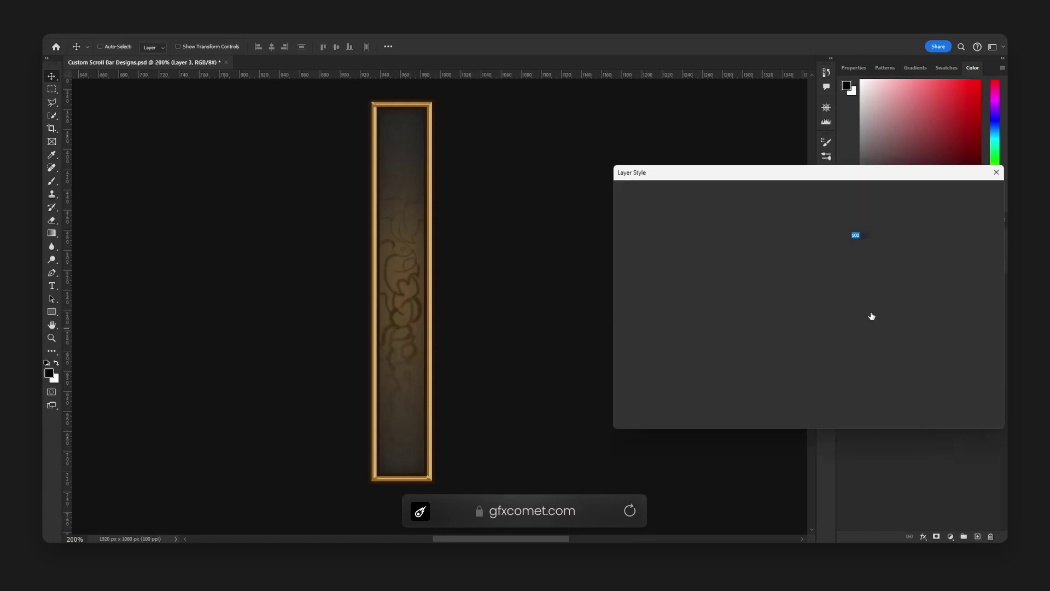
pyautogui.click(659, 338)
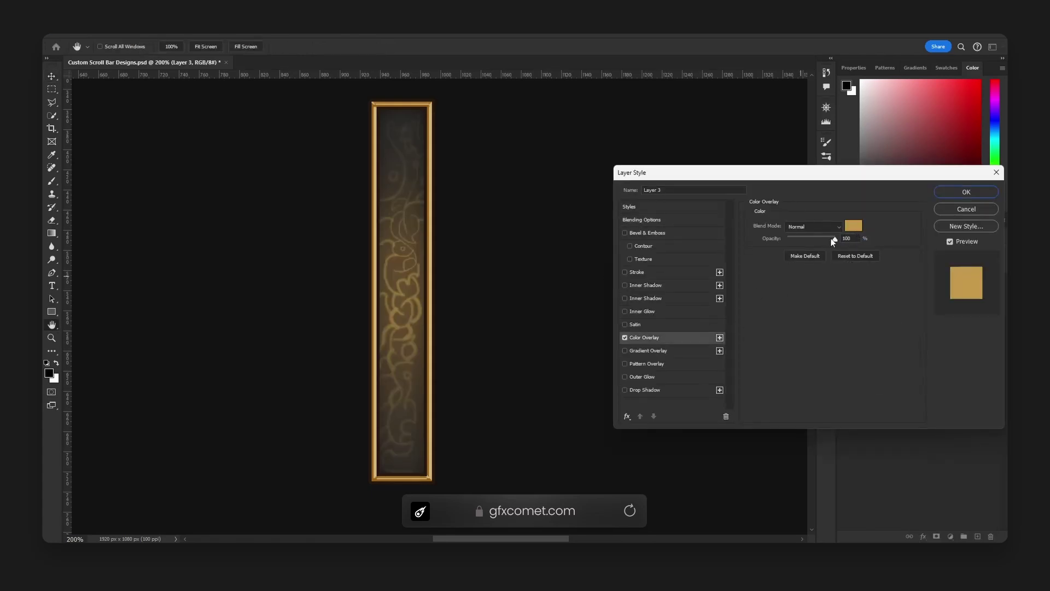
pyautogui.moveTo(832, 240)
pyautogui.mouseDown()
pyautogui.moveTo(794, 239)
pyautogui.moveTo(819, 241)
pyautogui.mouseUp()
pyautogui.click(952, 193)
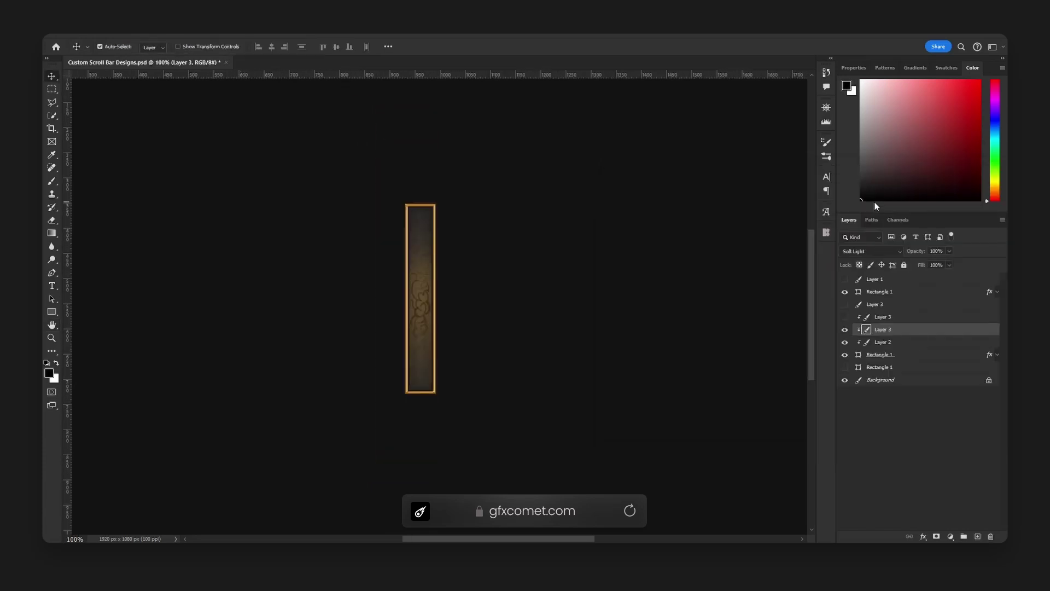
# Add a new layer above the gold frame and place a vertical guide through the bar's centre
pyautogui.hotkey('ctrl', '+')
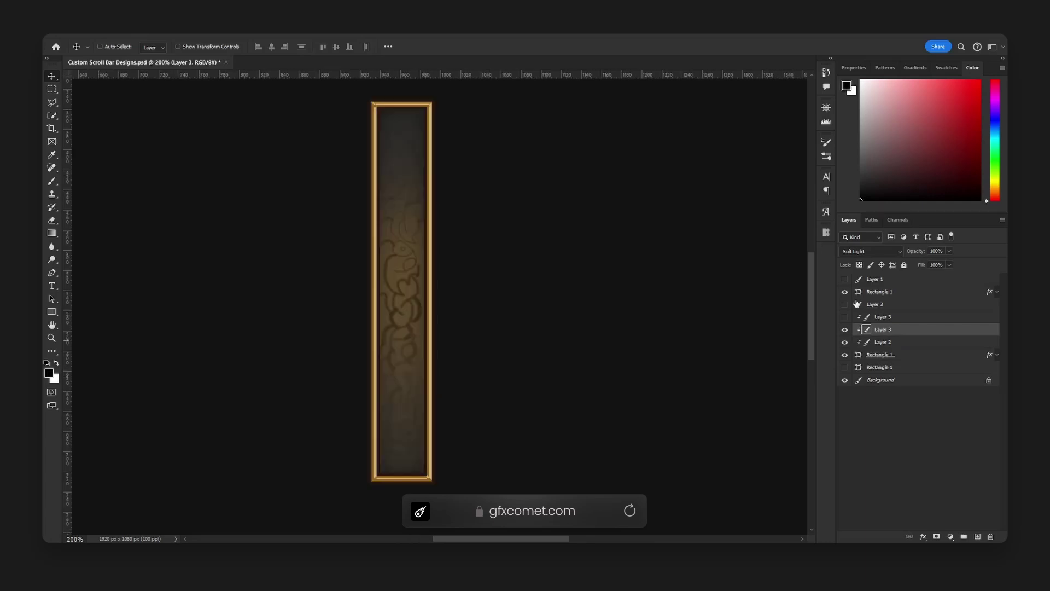
pyautogui.click(844, 293)
pyautogui.click(845, 292)
pyautogui.click(895, 293)
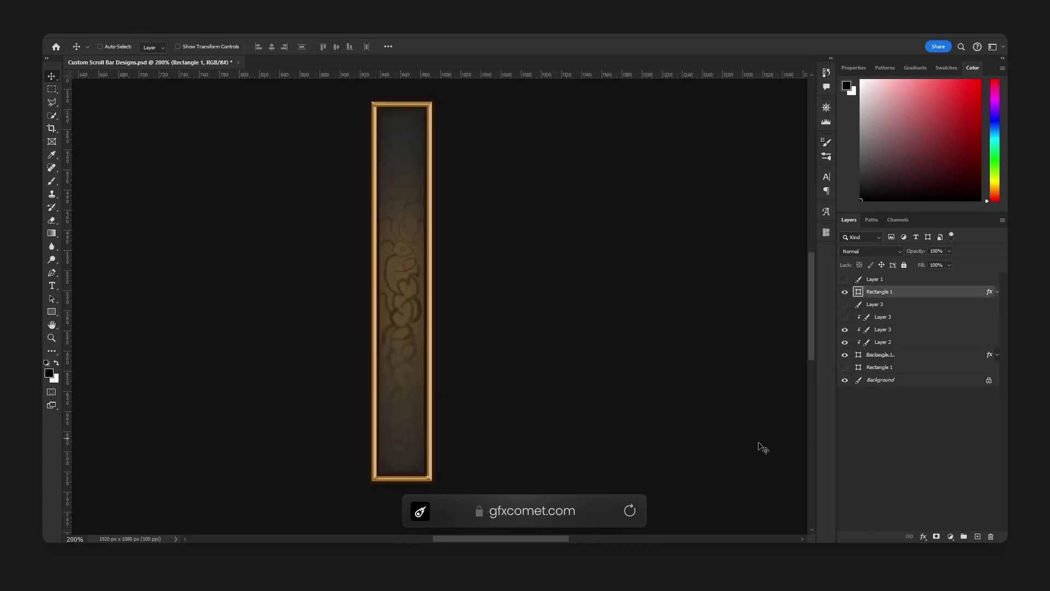
pyautogui.scroll(3, 729, 450)
pyautogui.click(978, 536)
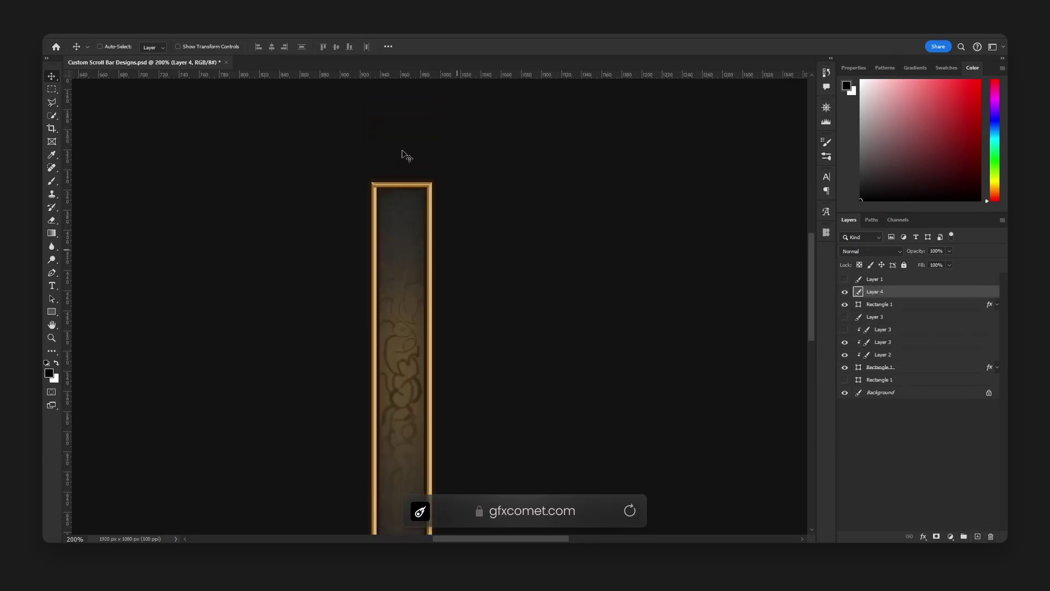
pyautogui.press('p')
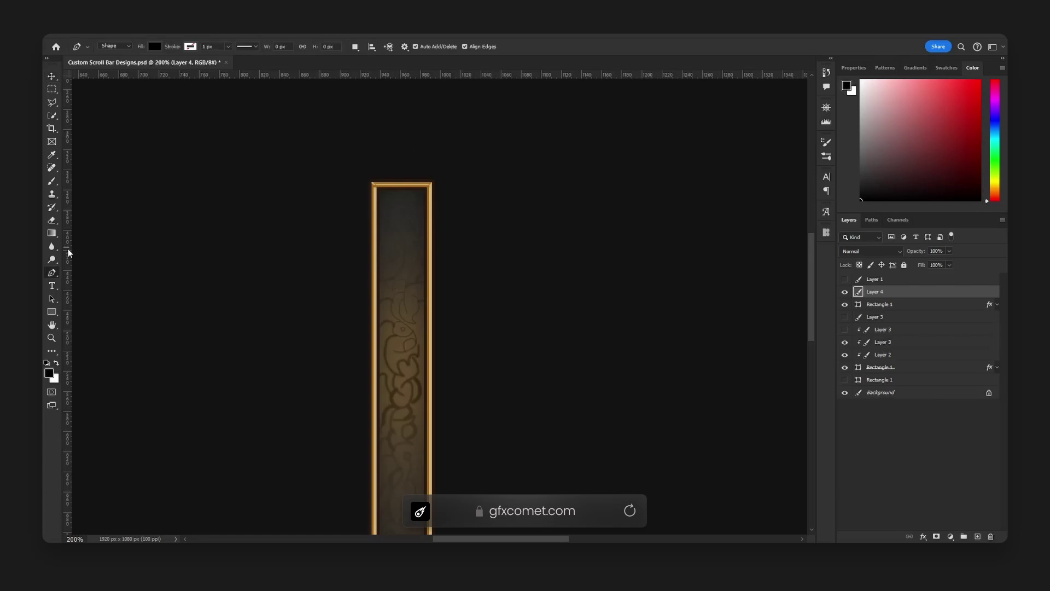
pyautogui.moveTo(68, 248); pyautogui.dragTo(404, 239)
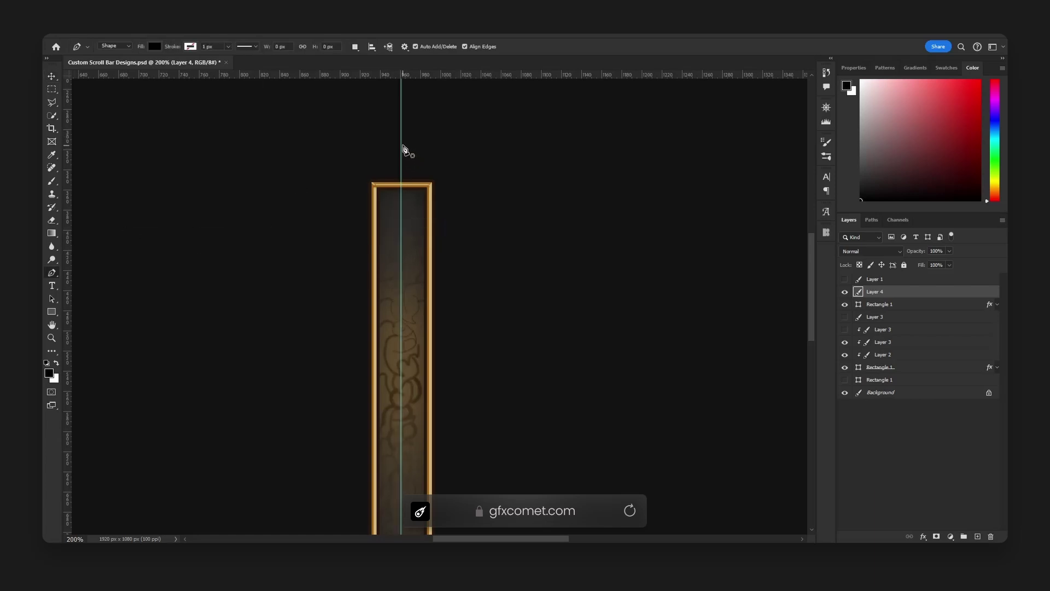
# Draw one half of a notched arrow ornament, about 39 × 81 px, against the guide at the bar's upper end with the Pen tool
pyautogui.click(401, 145)
pyautogui.moveTo(362, 177); pyautogui.dragTo(338, 165)
pyautogui.keyDown('alt'); pyautogui.click(362, 178); pyautogui.keyUp('alt')
pyautogui.click(402, 227)
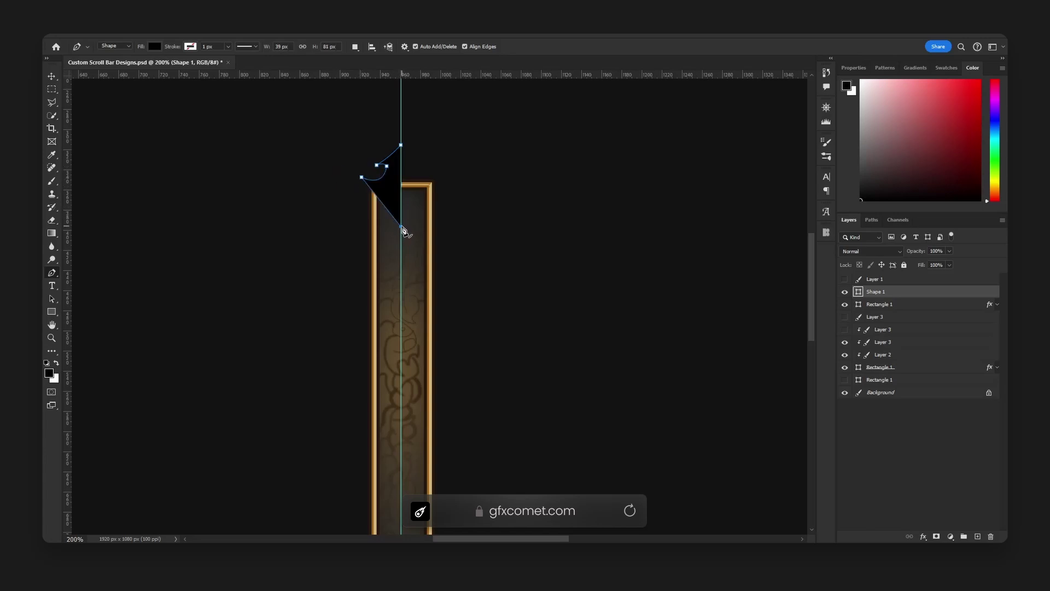
pyautogui.click(401, 147)
# Duplicate the half ornament, flip the copy horizontally and join it to the original to form a symmetrical ornament
pyautogui.press('v')
pyautogui.hotkey('ctrl', 'j')
pyautogui.hotkey('ctrl', 't')
pyautogui.rightClick(386, 184)
pyautogui.click(427, 381)
pyautogui.press('Return')
pyautogui.moveTo(376, 211); pyautogui.dragTo(417, 211)
pyautogui.keyDown('shift'); pyautogui.click(886, 307); pyautogui.keyUp('shift')
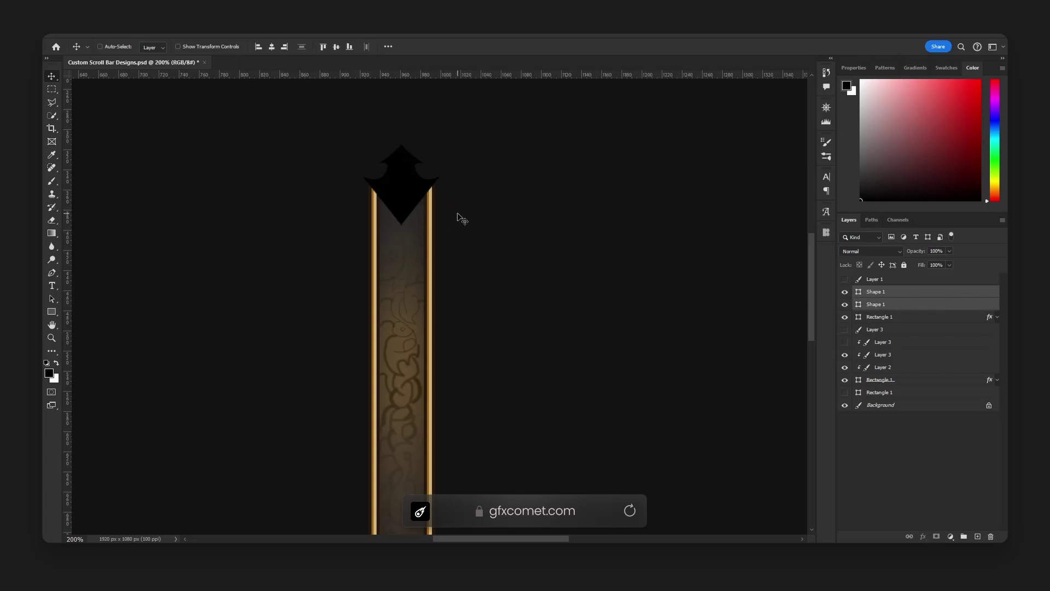
# Merge the two halves, flip the ornament vertically and position it over the bar's upper end
pyautogui.hotkey('ctrl', 'e')
pyautogui.hotkey('ctrl', 't')
pyautogui.rightClick(416, 190)
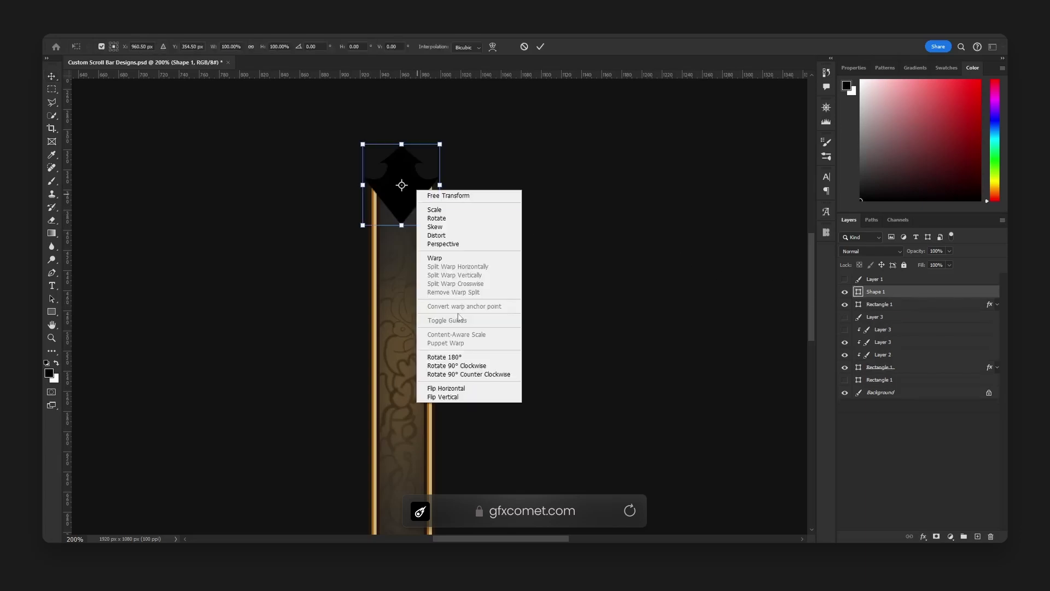
pyautogui.click(458, 401)
pyautogui.press('Return')
pyautogui.moveTo(432, 195); pyautogui.dragTo(434, 192)
pyautogui.keyDown('alt'); pyautogui.scroll(1, 440, 197); pyautogui.keyUp('alt')
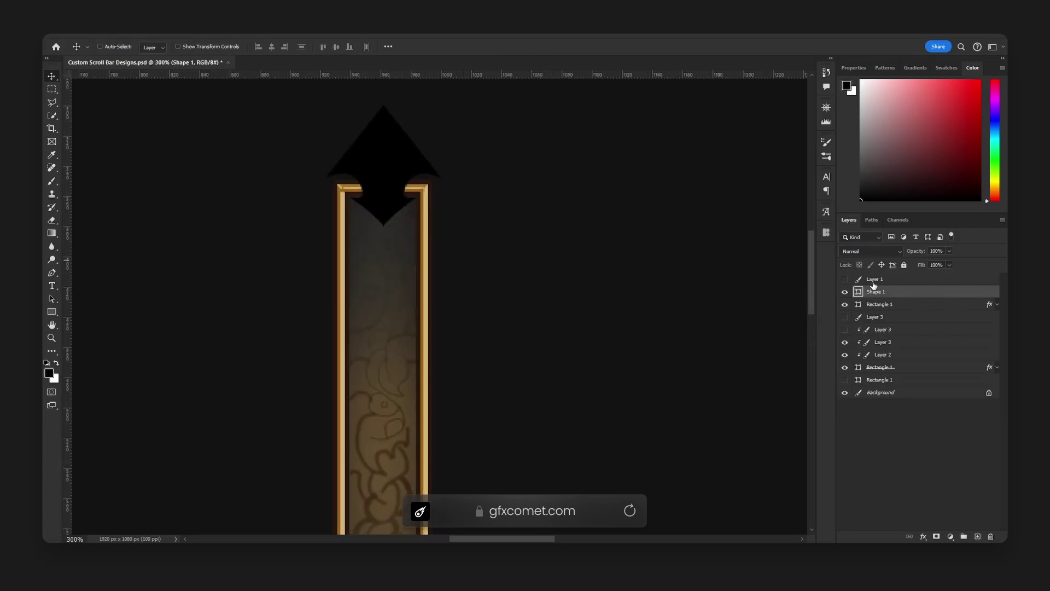
# Undo the merge, group both ornament halves, merge a duplicate group into one layer above the frame and hide the original group
pyautogui.hotkey('ctrl', 'z')
pyautogui.click(845, 304)
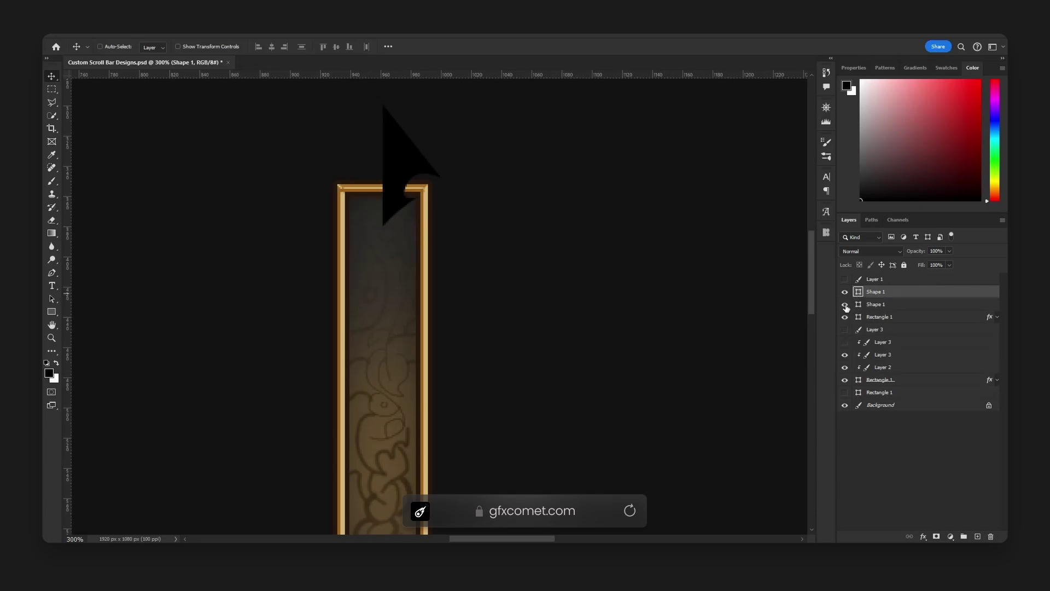
pyautogui.keyDown('shift'); pyautogui.click(893, 307); pyautogui.keyUp('shift')
pyautogui.hotkey('ctrl', 'g')
pyautogui.hotkey('ctrl', 'j')
pyautogui.click(846, 305)
pyautogui.hotkey('ctrl', 'e')
pyautogui.moveTo(901, 295); pyautogui.dragTo(841, 318)
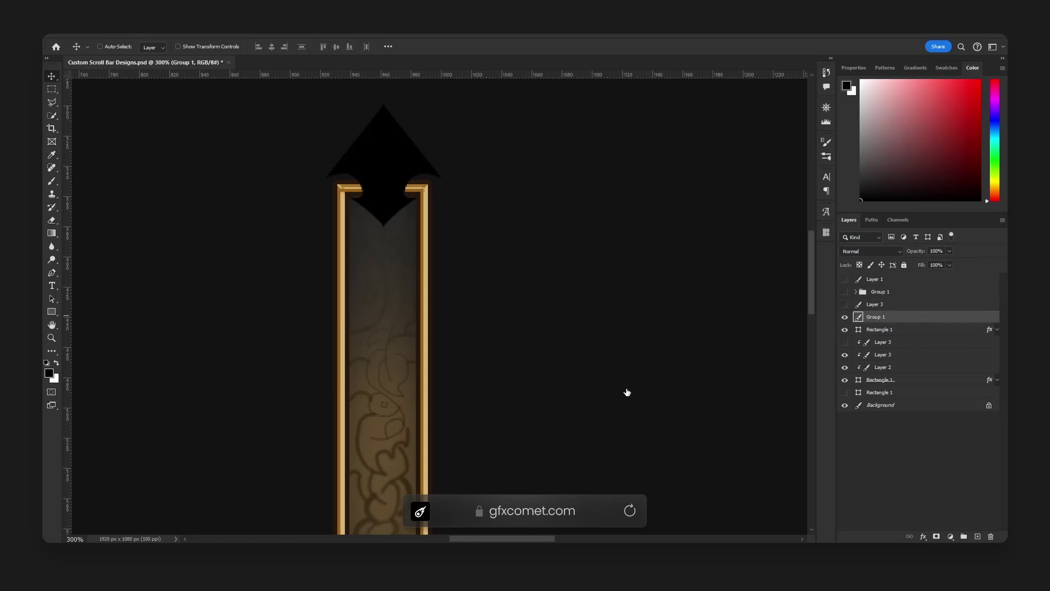
# Style the ornament with a gold Color Overlay at 100% opacity and a white Inner Glow in Overlay mode at 61% opacity
pyautogui.click(648, 338)
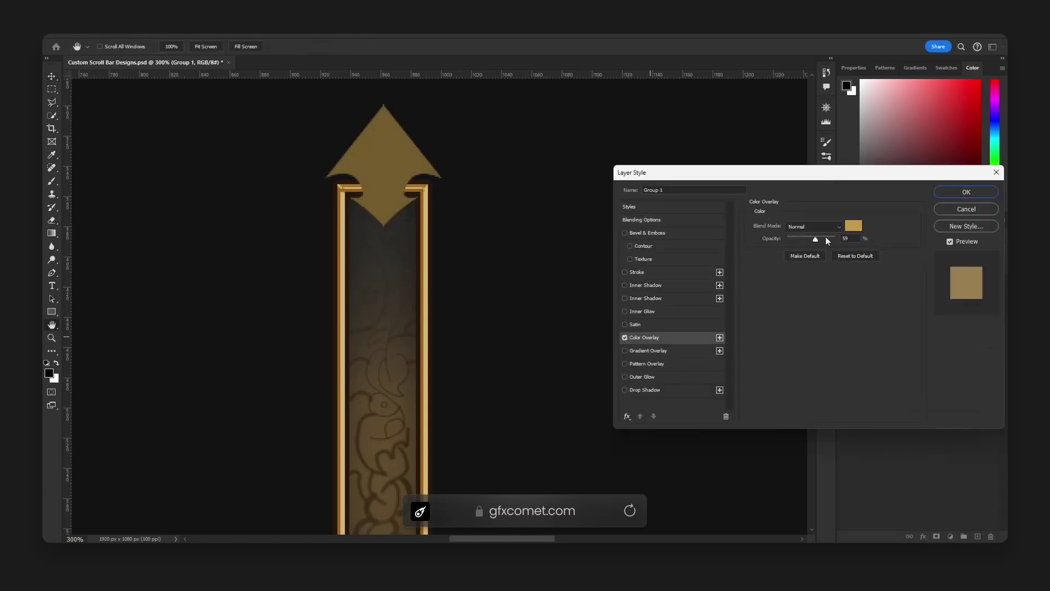
pyautogui.moveTo(826, 237); pyautogui.dragTo(857, 238)
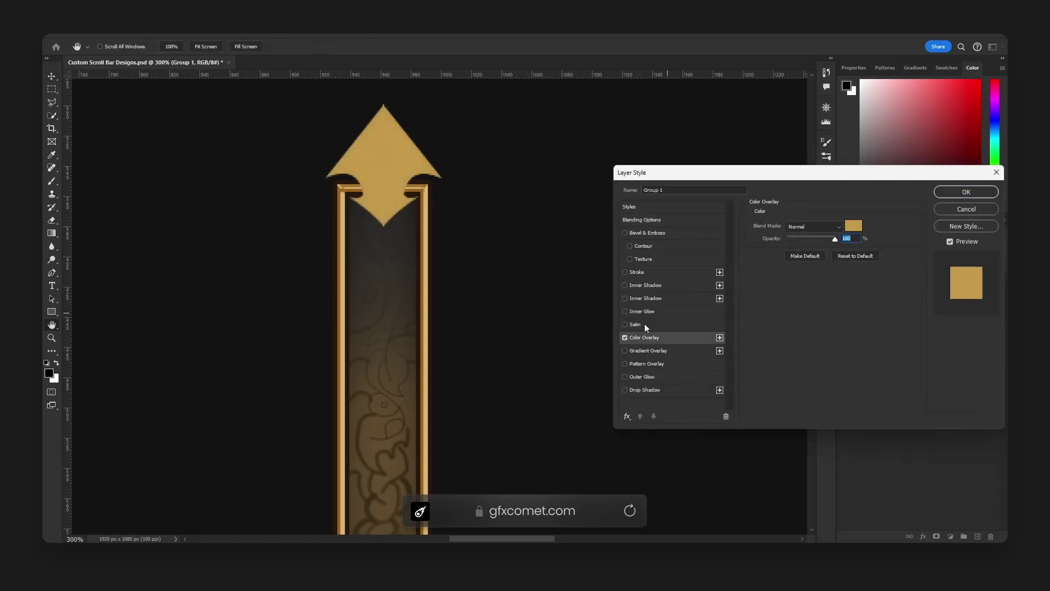
pyautogui.click(652, 311)
pyautogui.moveTo(823, 237); pyautogui.dragTo(818, 236)
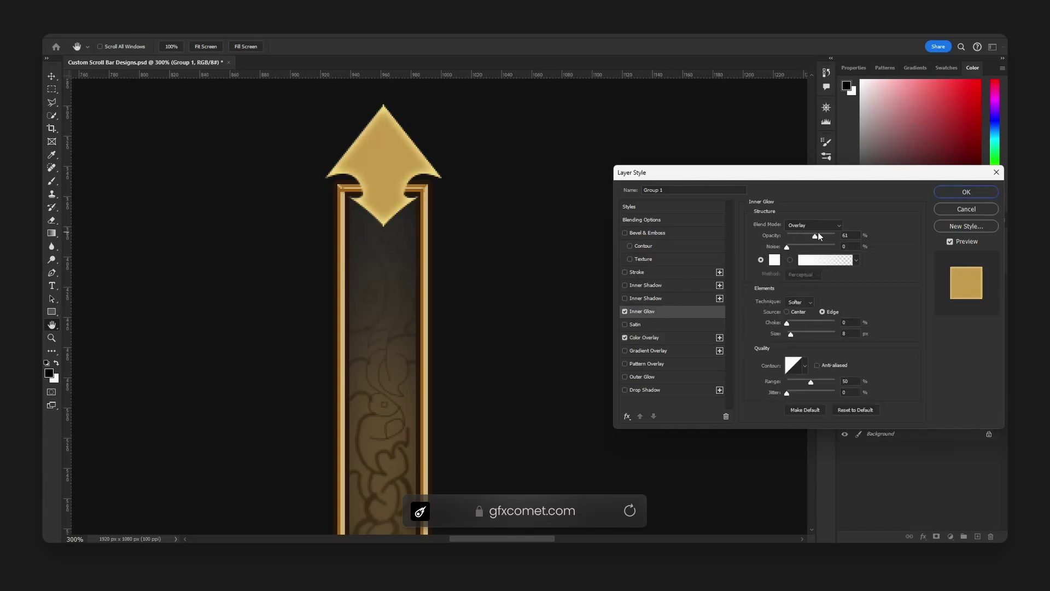
pyautogui.moveTo(790, 334)
pyautogui.mouseDown()
pyautogui.moveTo(804, 334)
pyautogui.moveTo(792, 335)
pyautogui.mouseUp()
# Add a dark brown 3 px outside stroke to the ornament and apply the layer style
pyautogui.click(645, 273)
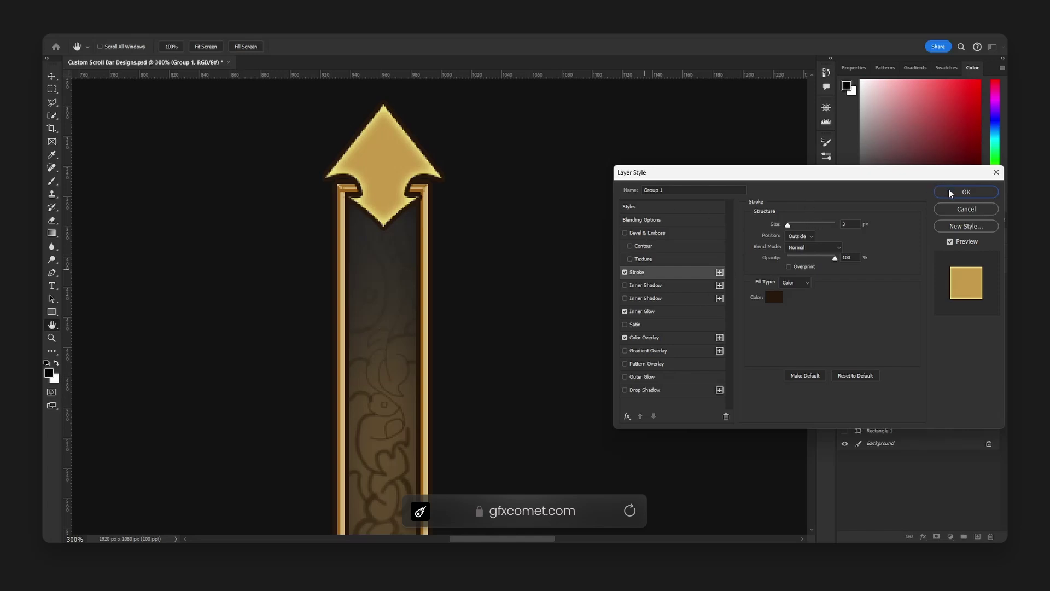
pyautogui.click(965, 192)
pyautogui.press('v')
pyautogui.hotkey('ctrl', '1')
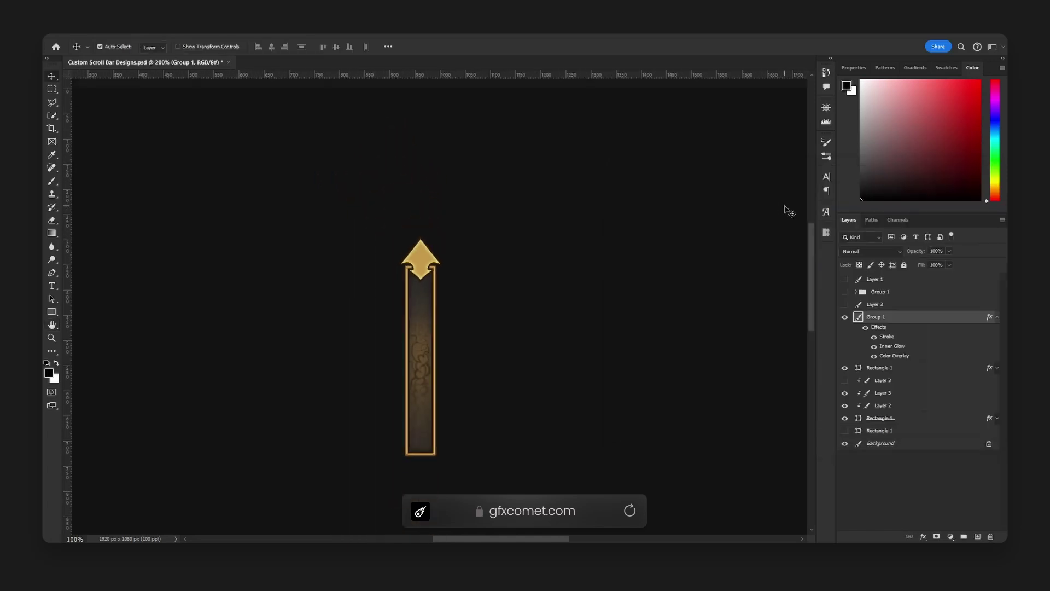
# Duplicate the gold ornament, flip the copy vertically and place it on the bar's lower end
pyautogui.hotkey('ctrl', '+')
pyautogui.press('h')
pyautogui.moveTo(551, 237); pyautogui.dragTo(552, 279)
pyautogui.press('v')
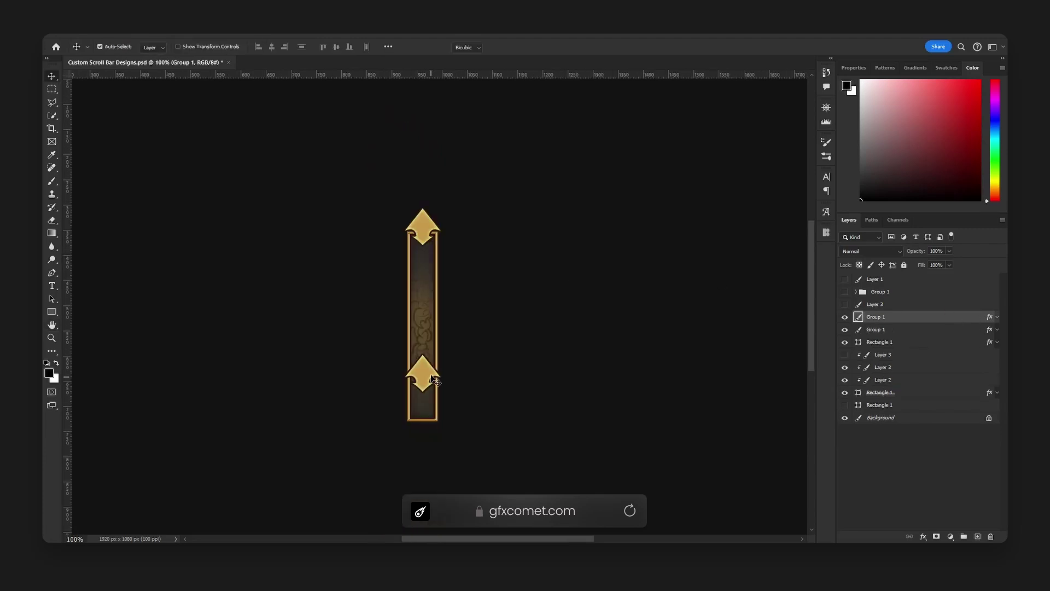
pyautogui.hotkey('ctrl', 't')
pyautogui.rightClick(430, 379)
pyautogui.click(473, 367)
pyautogui.press('Return')
pyautogui.keyDown('shift'); pyautogui.moveTo(454, 379); pyautogui.dragTo(449, 430); pyautogui.keyUp('shift')
# Examine the framed bar and both end ornaments at different zoom levels
pyautogui.hotkey('ctrl', '-')
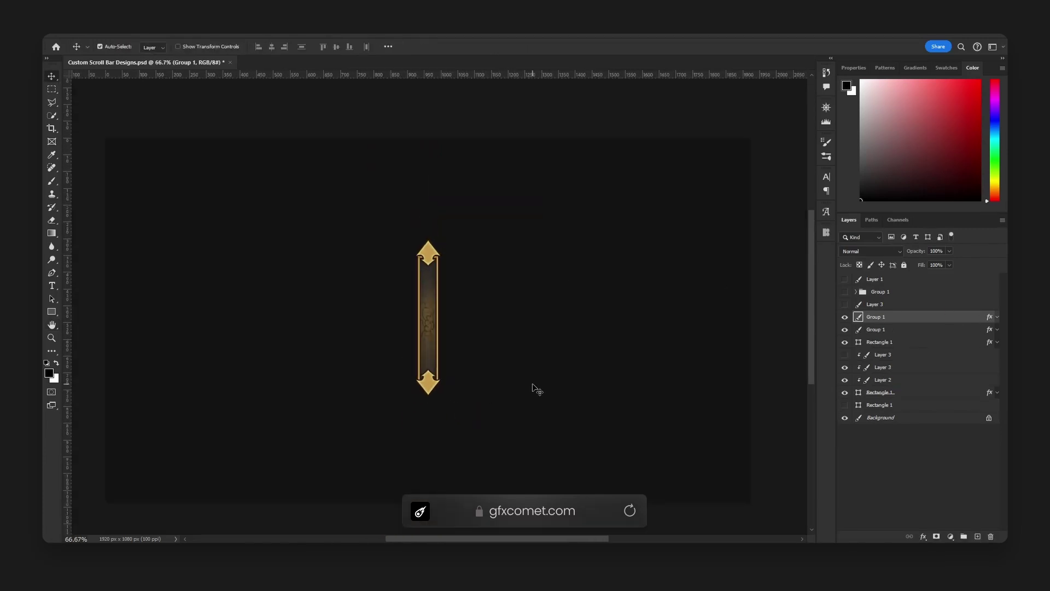
pyautogui.hotkey('ctrl', '-')
pyautogui.hotkey('ctrl', '+')
pyautogui.hotkey('ctrl', '+')
pyautogui.hotkey('ctrl', '+')
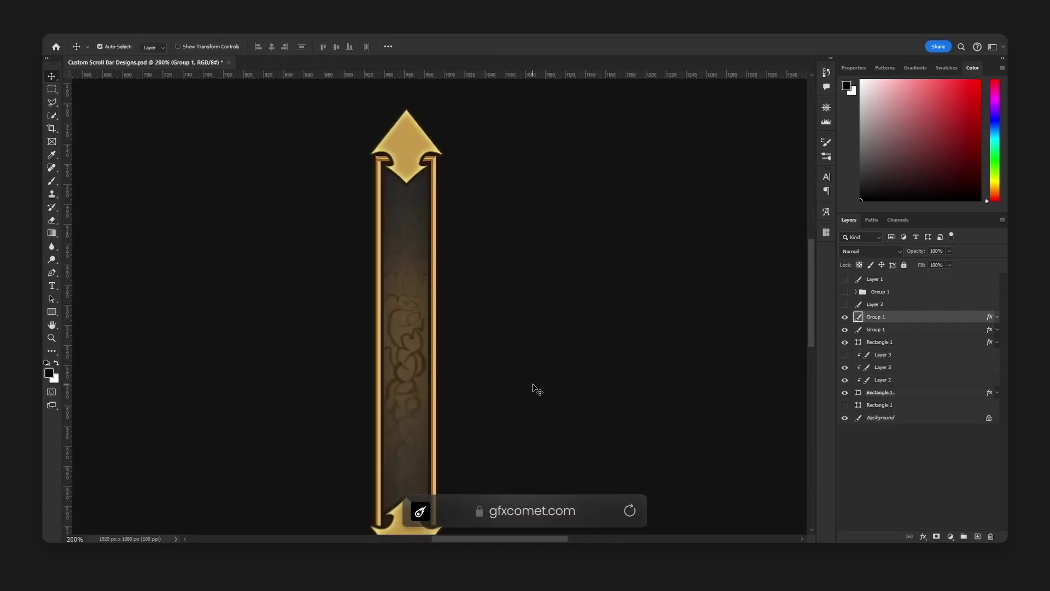
pyautogui.hotkey('ctrl', '-')
pyautogui.hotkey('ctrl', '-')
pyautogui.hotkey('ctrl', '+')
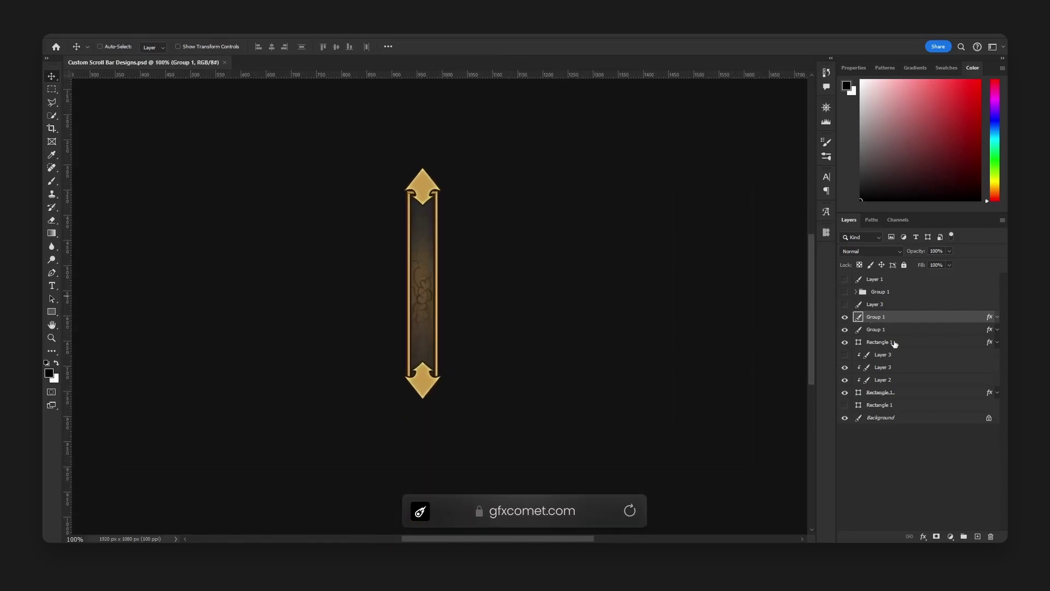
# Group the visible scroll bar layers, merge a duplicate group into one layer, hide the original group and centre the merged bar on the canvas
pyautogui.keyDown('shift'); pyautogui.click(902, 391); pyautogui.keyUp('shift')
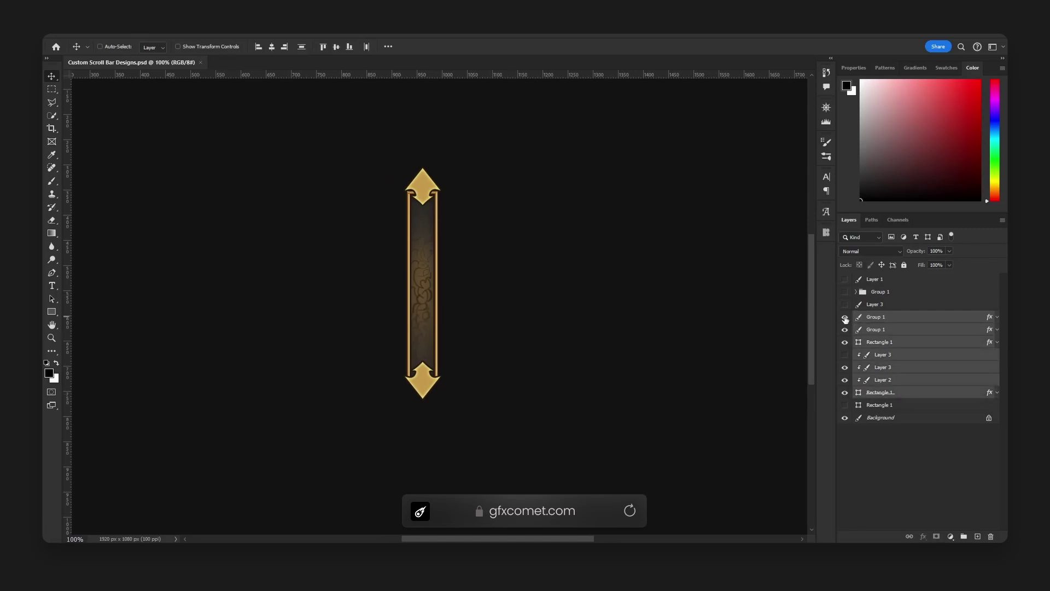
pyautogui.hotkey('ctrl', 'g')
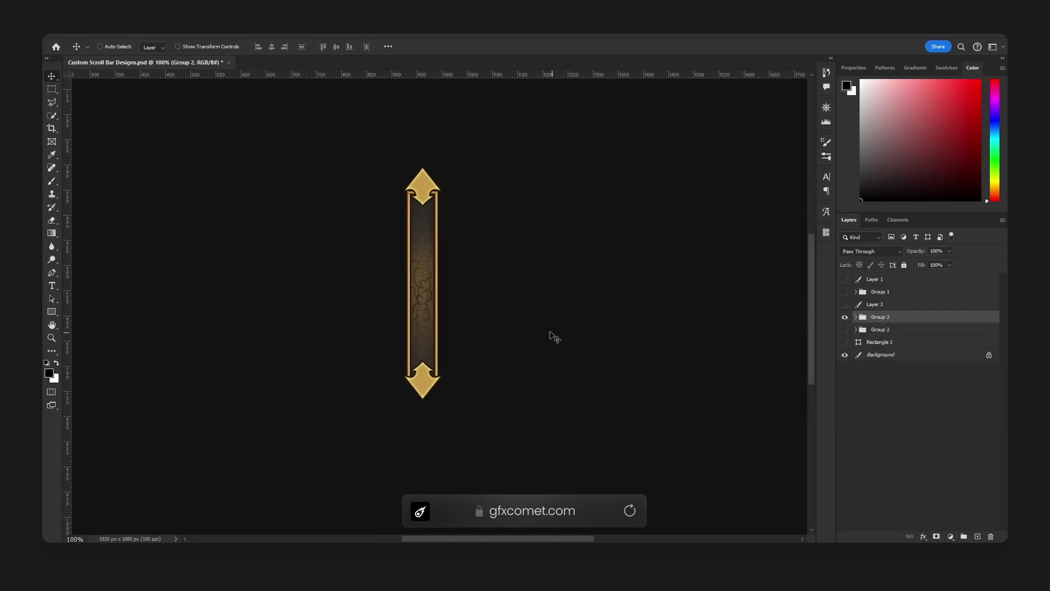
pyautogui.hotkey('ctrl', 'e')
pyautogui.click(271, 47)
pyautogui.click(336, 46)
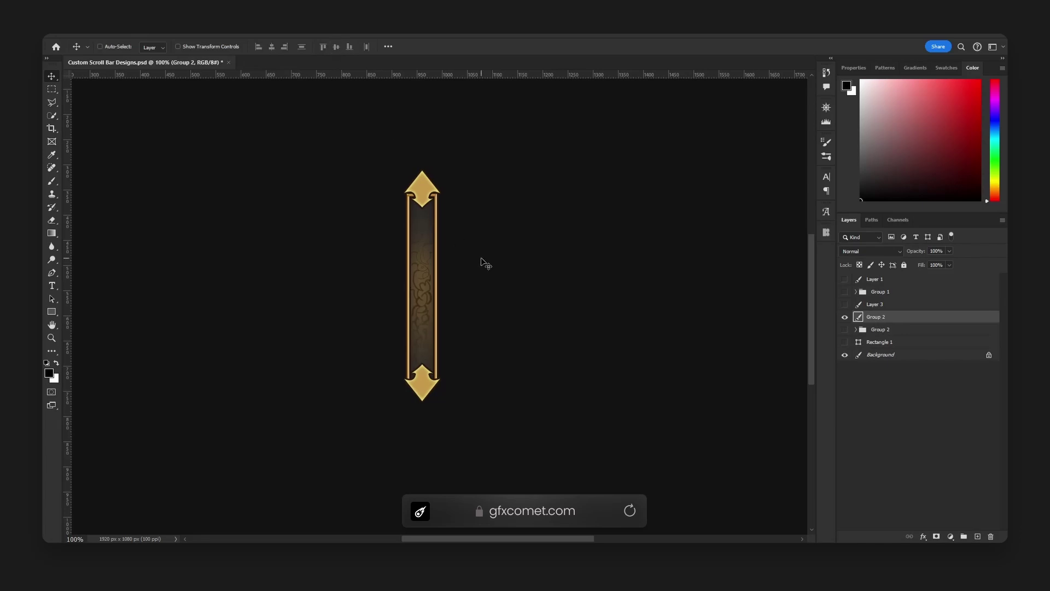
# Mark the base of the upper arrowhead with a horizontal guide and marquee-select the area above it
pyautogui.hotkey('ctrl', '+')
pyautogui.press('h')
pyautogui.moveTo(481, 263); pyautogui.dragTo(518, 272)
pyautogui.hotkey('ctrl', '-')
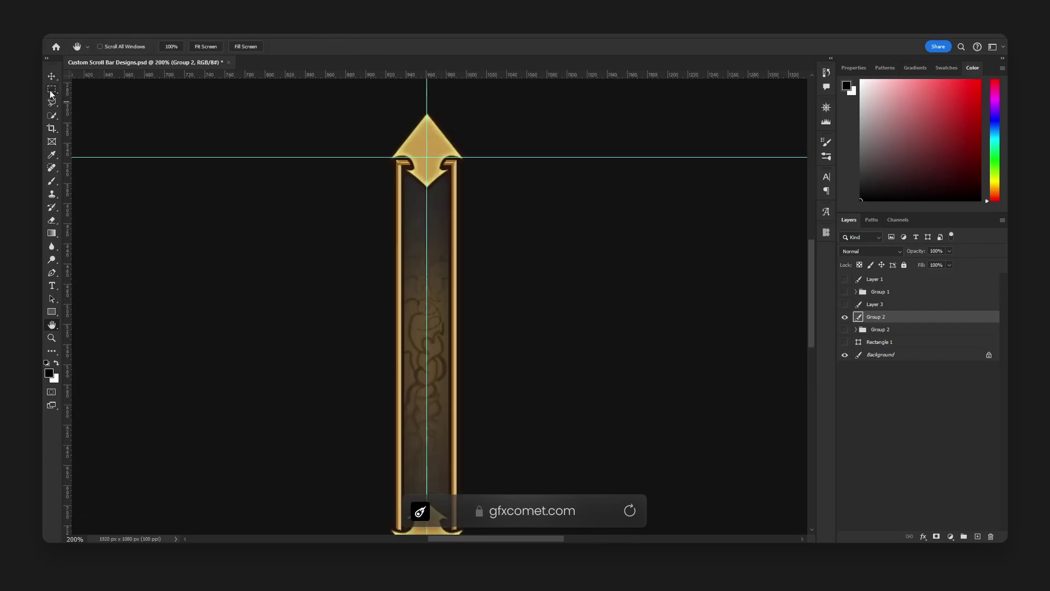
pyautogui.press('m')
pyautogui.scroll(2, 409, 200)
pyautogui.moveTo(372, 120); pyautogui.dragTo(481, 190)
# Create a new document 100 px wide and 100 px high
pyautogui.hotkey('ctrl', 'n')
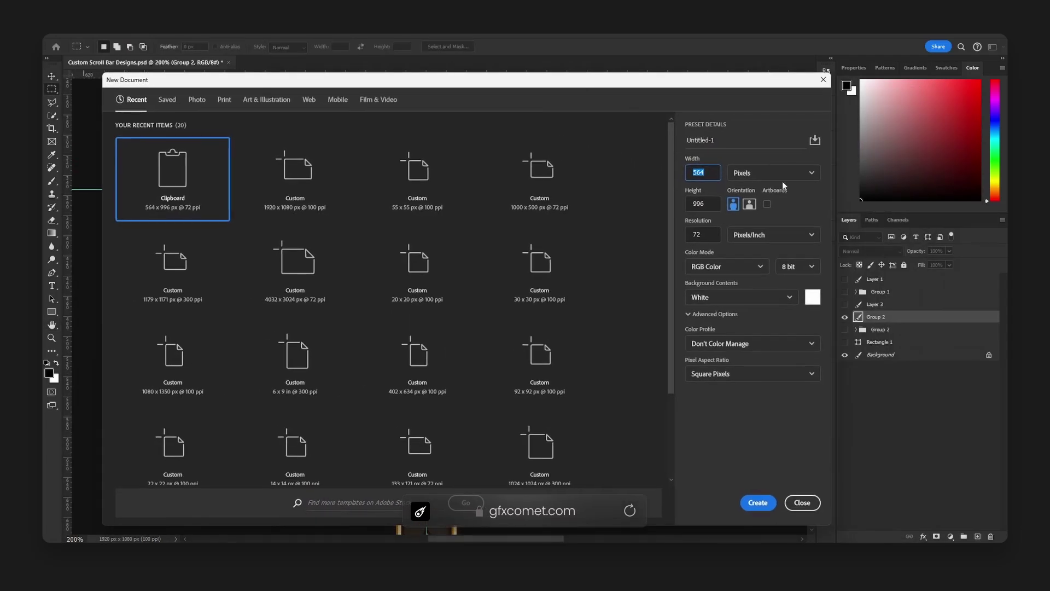
pyautogui.write('100')
pyautogui.press('Tab')
pyautogui.write('1')
pyautogui.write('00')
pyautogui.press('Return')
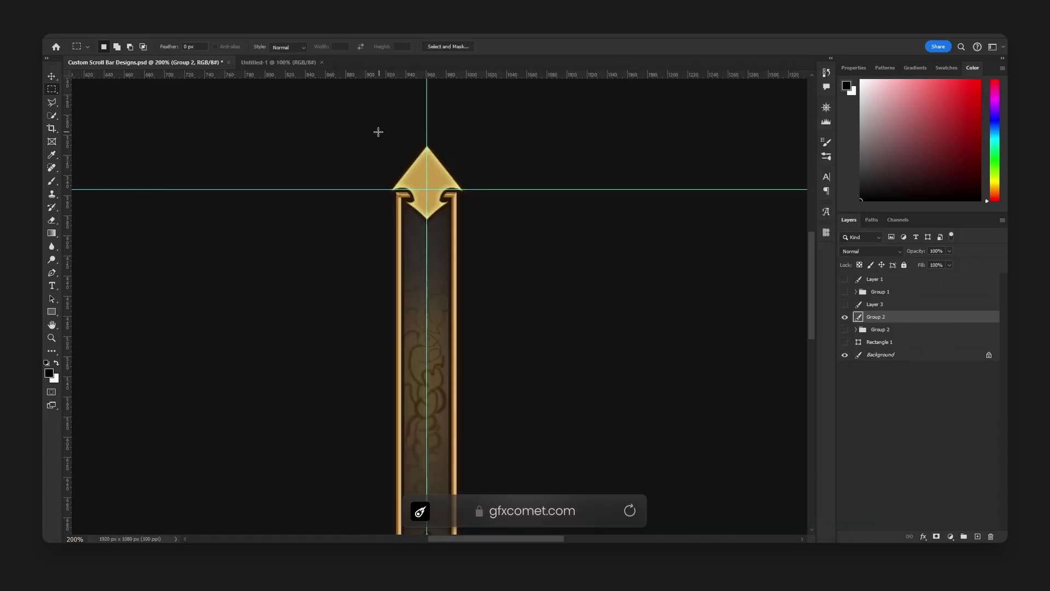
# Separate the arrowhead above the guide onto its own layer and bring it into the 100 × 100 px document
pyautogui.moveTo(377, 120); pyautogui.dragTo(456, 157)
pyautogui.rightClick(431, 168)
pyautogui.click(482, 249)
pyautogui.press('v')
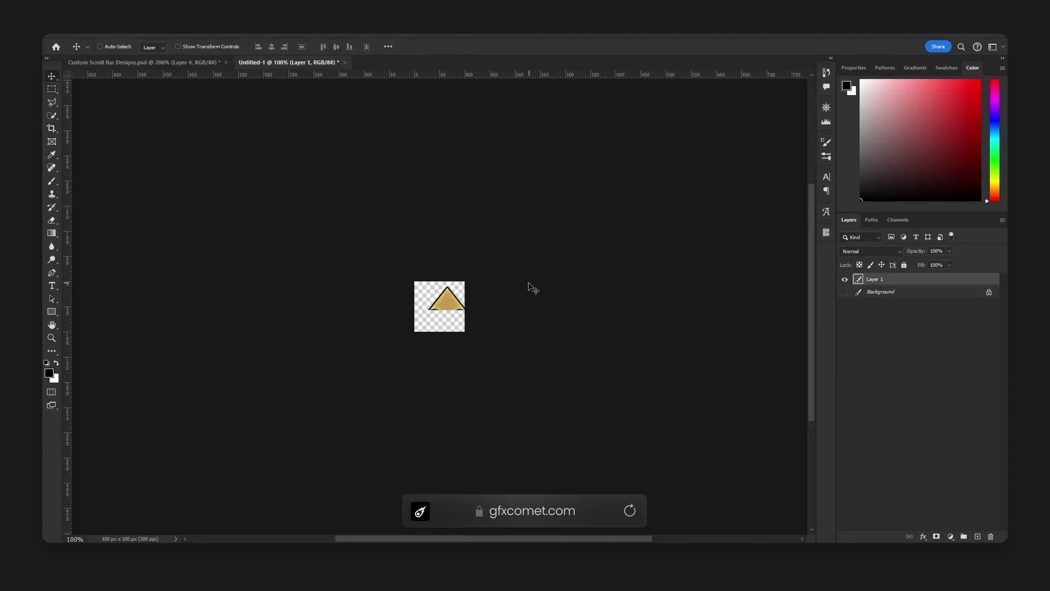
# Centre the arrowhead horizontally in the small document and align its base with the canvas's lower edge
pyautogui.moveTo(505, 275); pyautogui.dragTo(492, 298)
pyautogui.hotkey('ctrl', '+')
pyautogui.hotkey('ctrl', '+')
pyautogui.hotkey('ctrl', '+')
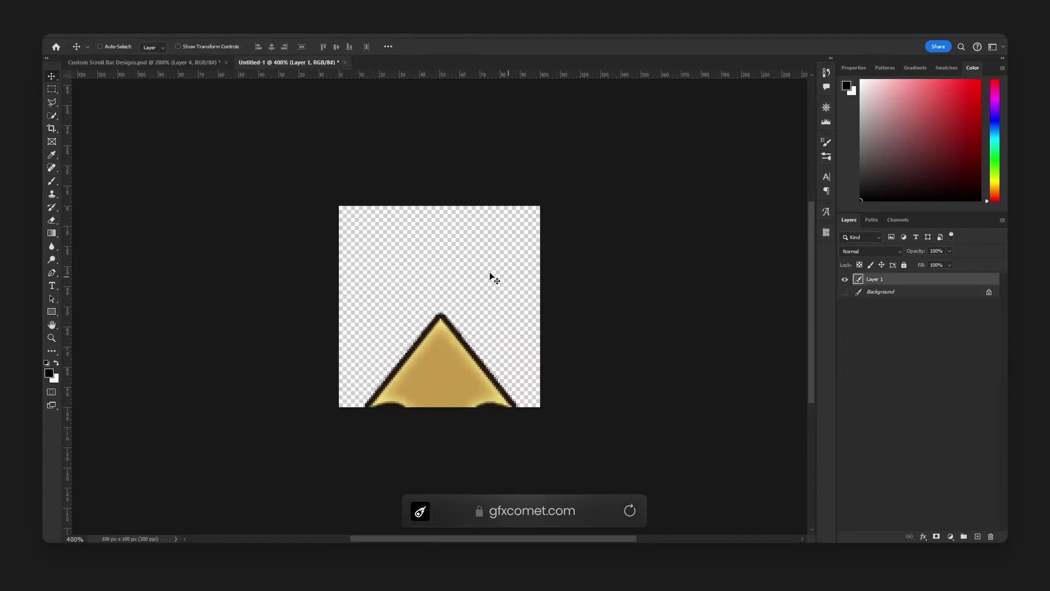
pyautogui.hotkey('ctrl', 'a')
pyautogui.click(272, 46)
pyautogui.hotkey('ctrl', 'd')
pyautogui.moveTo(497, 402); pyautogui.dragTo(492, 380)
pyautogui.hotkey('ctrl', 'a')
pyautogui.hotkey('ctrl', 'd')
# Quick-export the 100 × 100 px document with the upper arrowhead as a PNG
pyautogui.rightClick(898, 280)
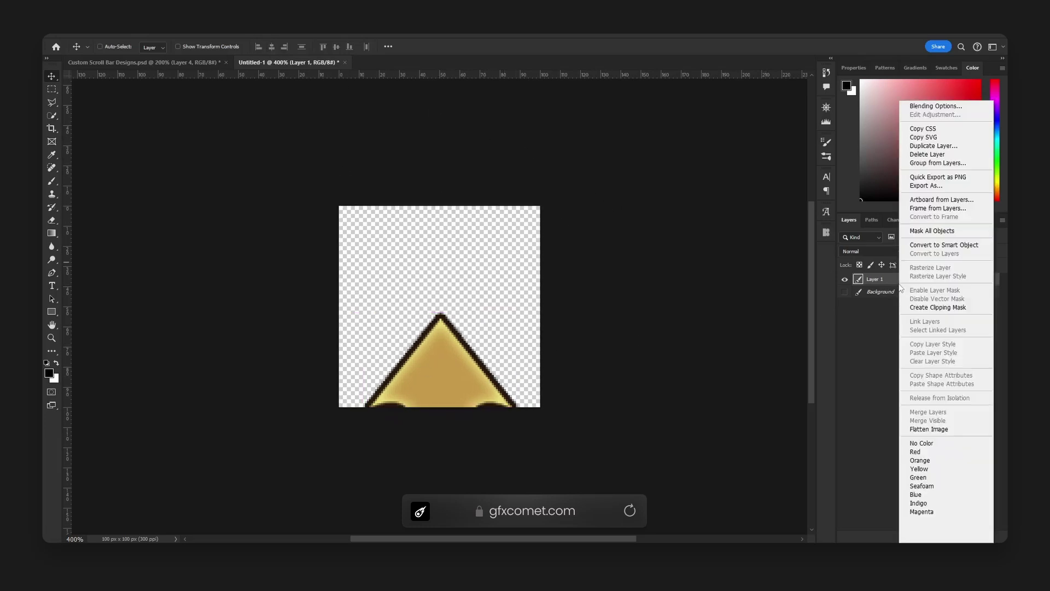
pyautogui.click(958, 177)
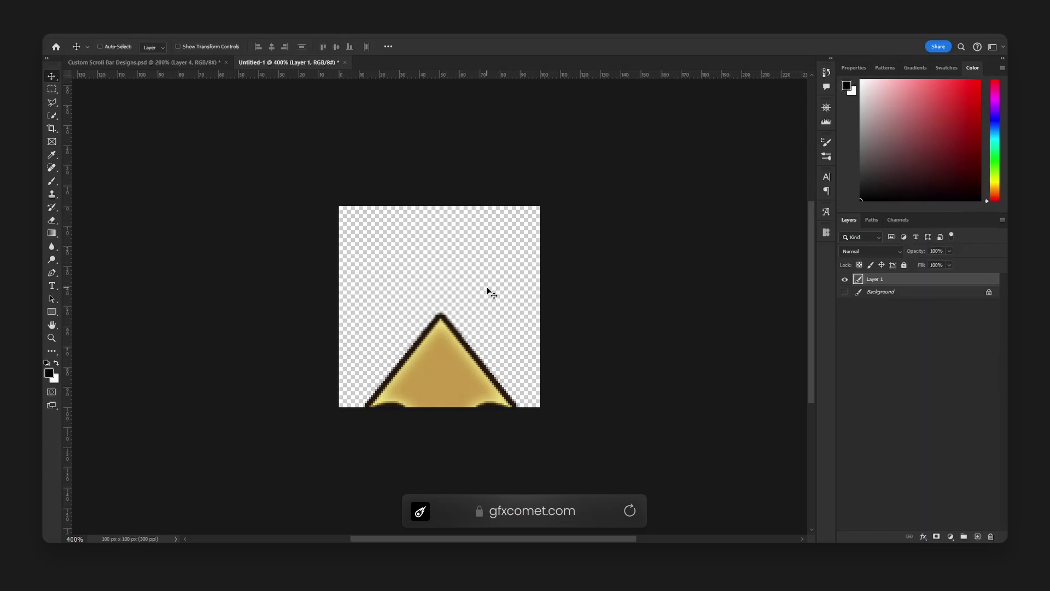
pyautogui.click(64, 34)
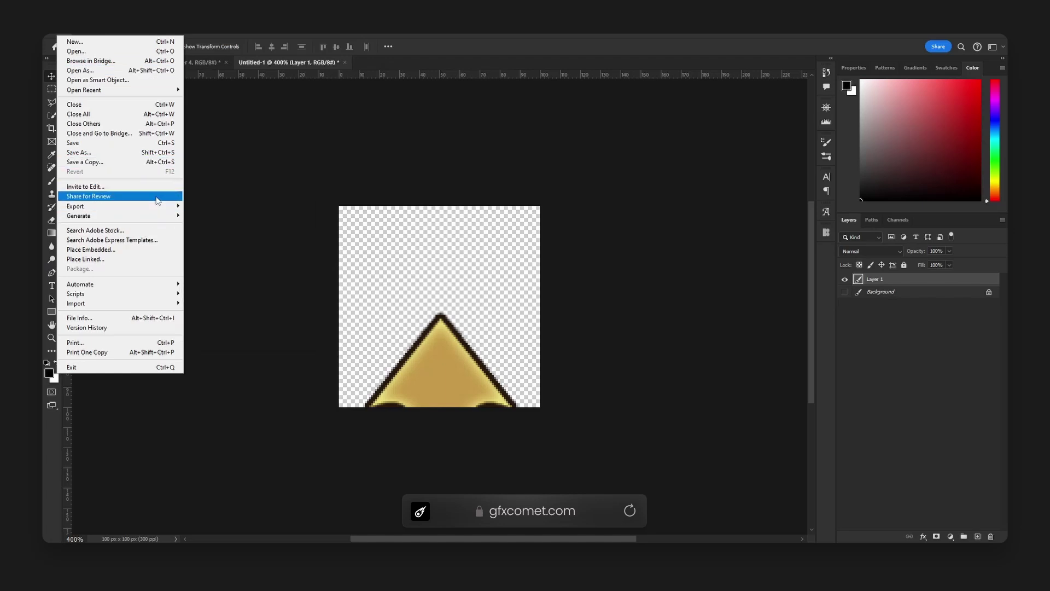
pyautogui.moveTo(157, 206)
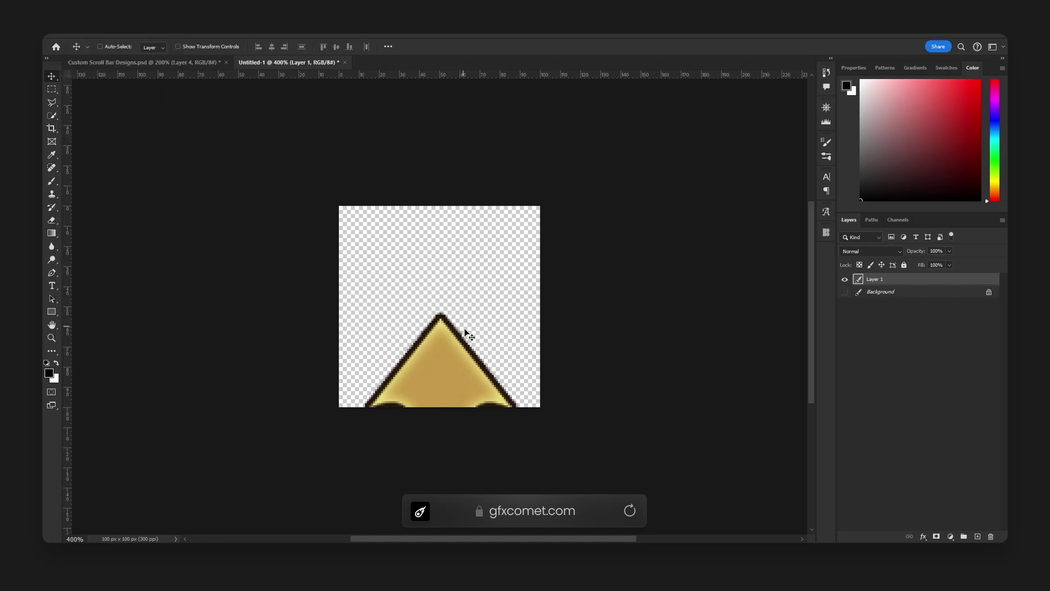
# Flip the arrowhead vertically for the bottom piece and move it up to the canvas's upper edge
pyautogui.hotkey('ctrl', 't')
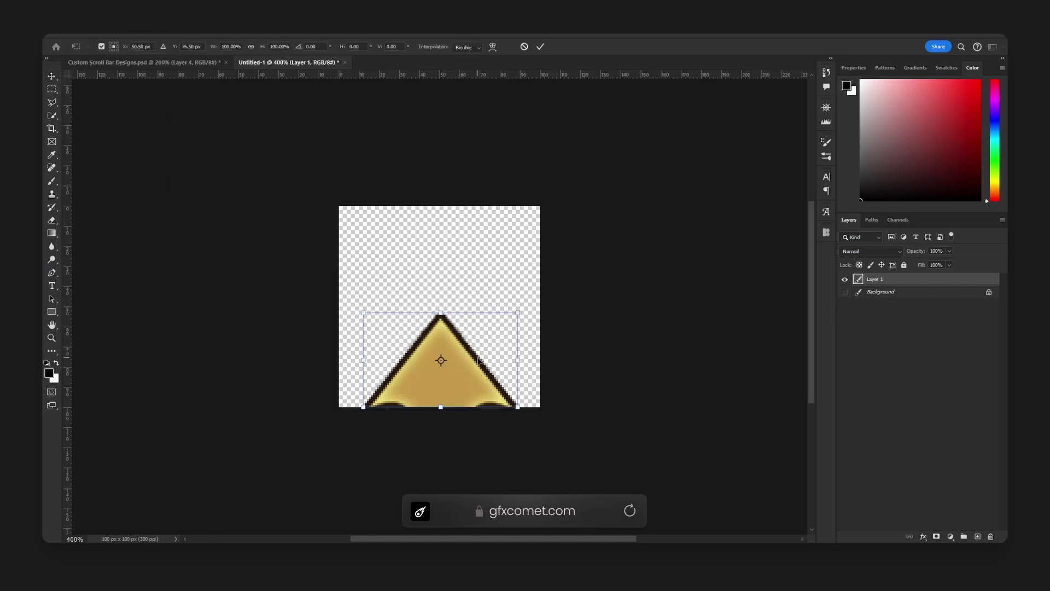
pyautogui.rightClick(480, 360)
pyautogui.click(504, 353)
pyautogui.press('Return')
pyautogui.moveTo(498, 337); pyautogui.dragTo(488, 239)
# In Custom Scroll Bar Designs.psd, select the bar between the two horizontal guides, about 91 × 371 px, and separate it onto its own layer
pyautogui.click(143, 62)
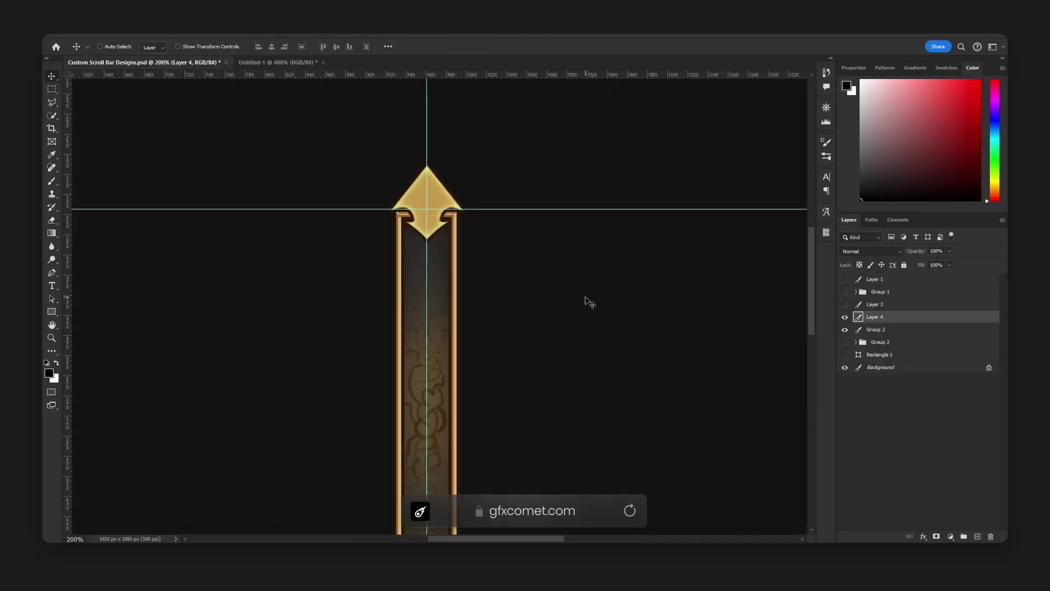
pyautogui.scroll(-3, 589, 302)
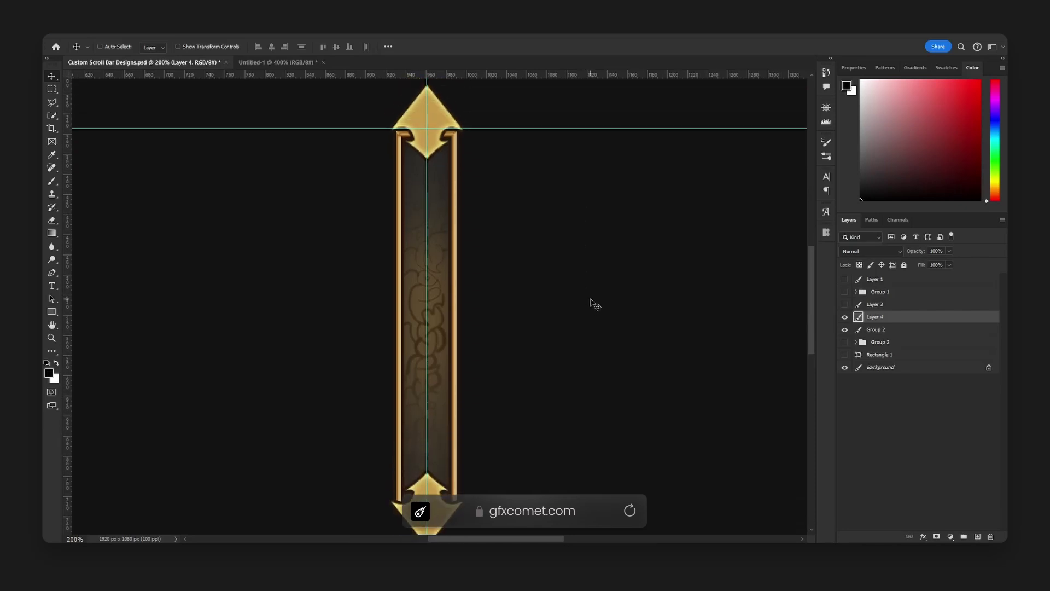
pyautogui.scroll(1, 614, 288)
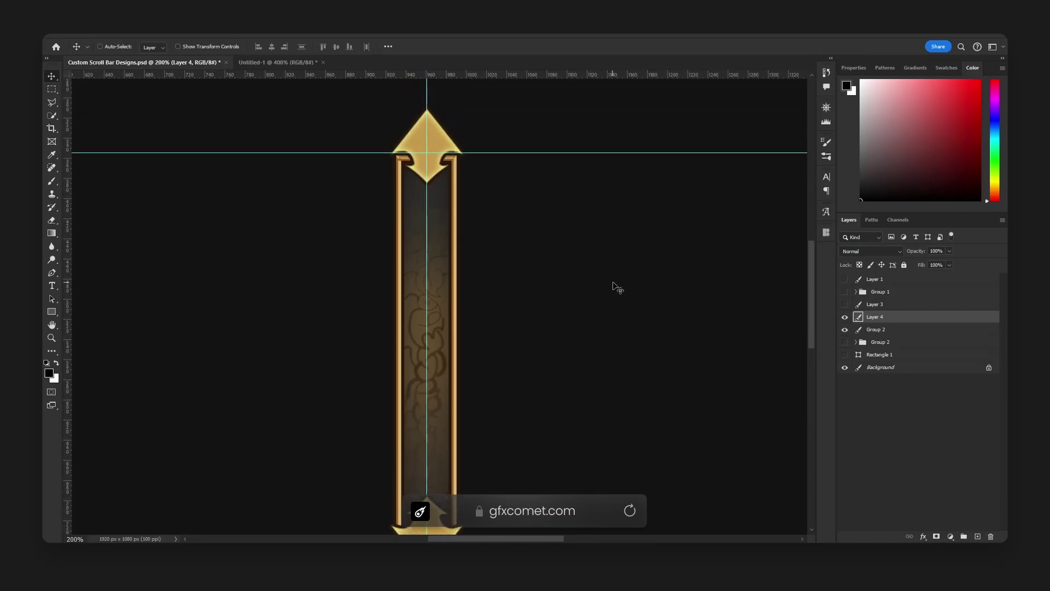
pyautogui.scroll(-1, 667, 263)
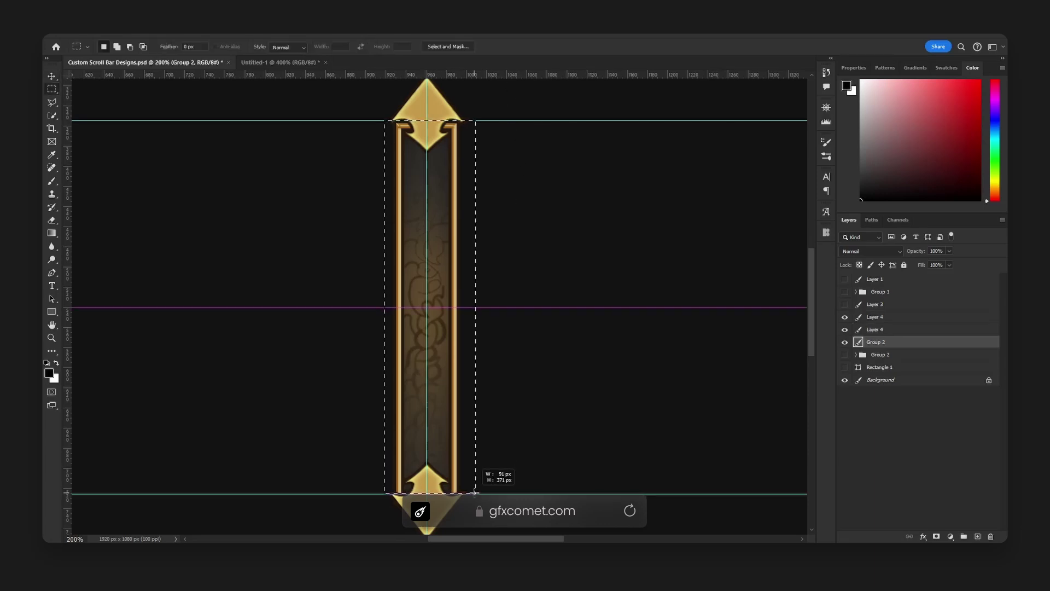
pyautogui.rightClick(447, 393)
pyautogui.click(476, 240)
pyautogui.press('v')
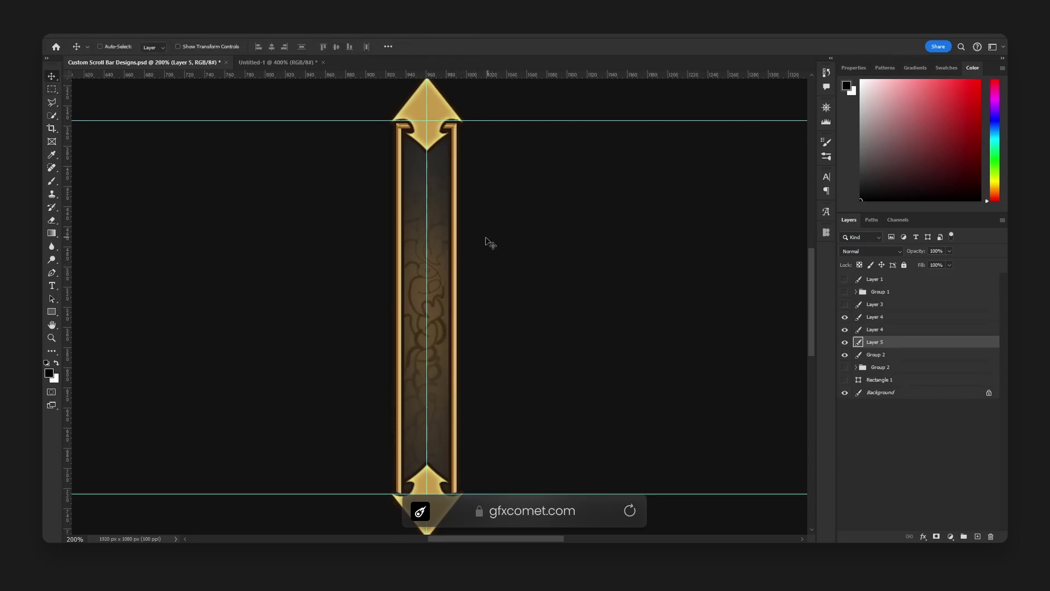
# Quick-export the separated middle section's layer as a PNG, keeping the section in its original position
pyautogui.moveTo(478, 241); pyautogui.dragTo(330, 253)
pyautogui.hotkey('ctrl', 'z')
pyautogui.rightClick(900, 344)
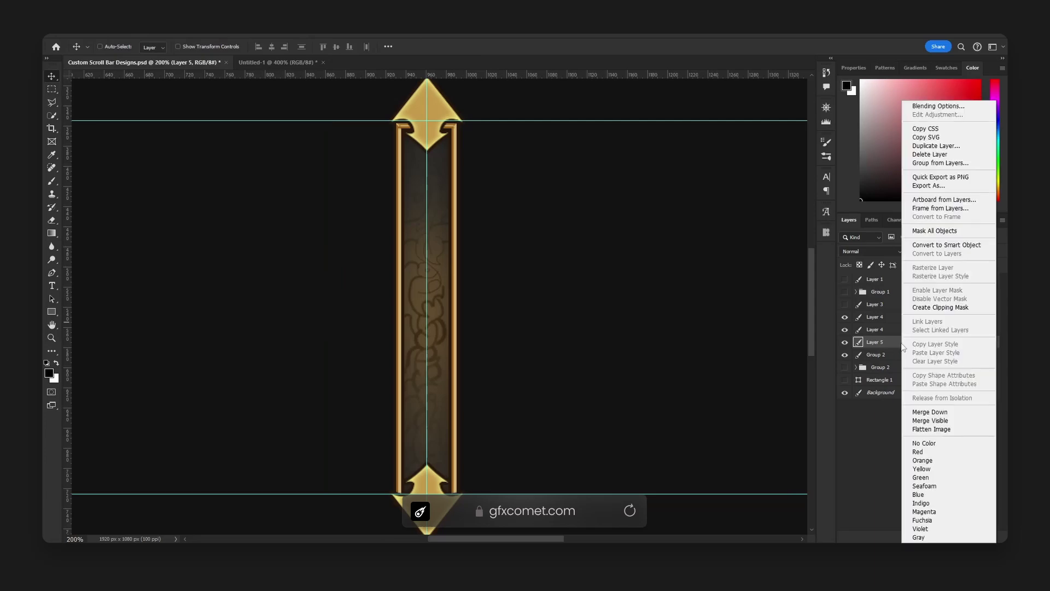
pyautogui.click(943, 177)
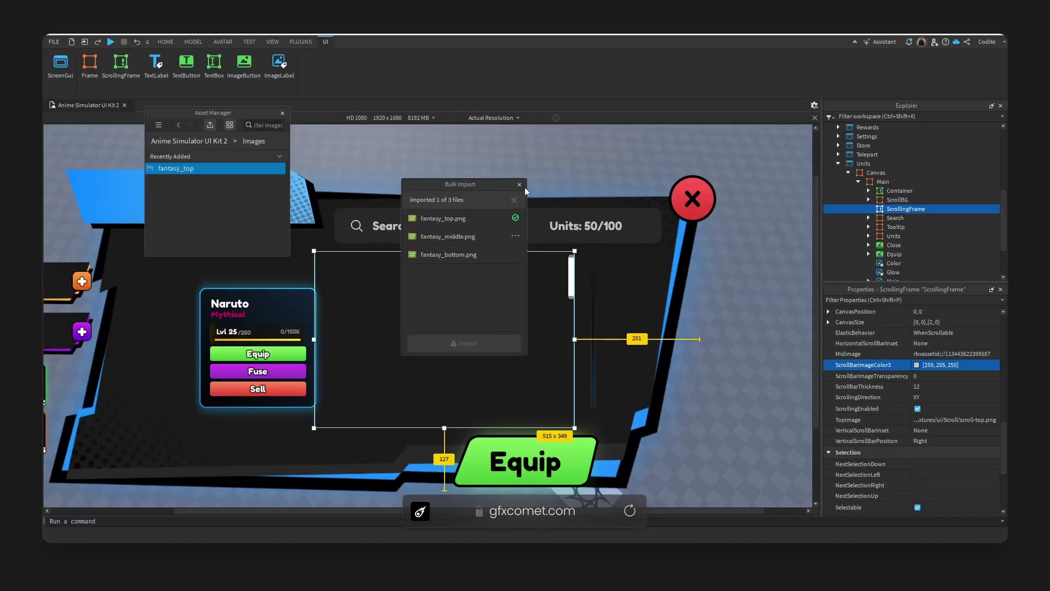
# In Roblox Studio, close the bulk import of the fantasy_top, fantasy_middle and fantasy_bottom images
pyautogui.moveTo(516, 185); pyautogui.dragTo(454, 208)
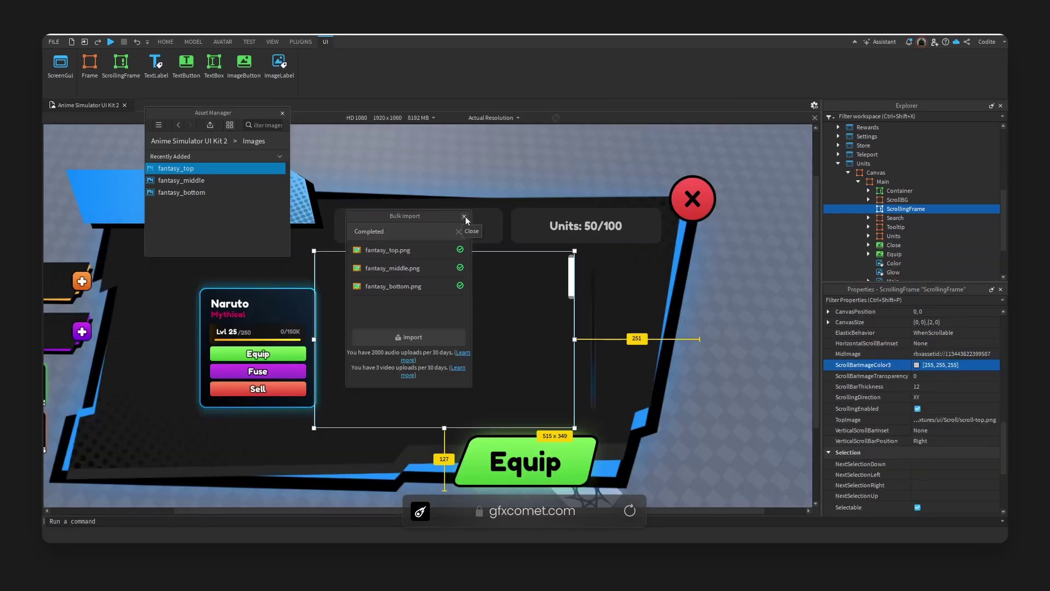
pyautogui.click(464, 217)
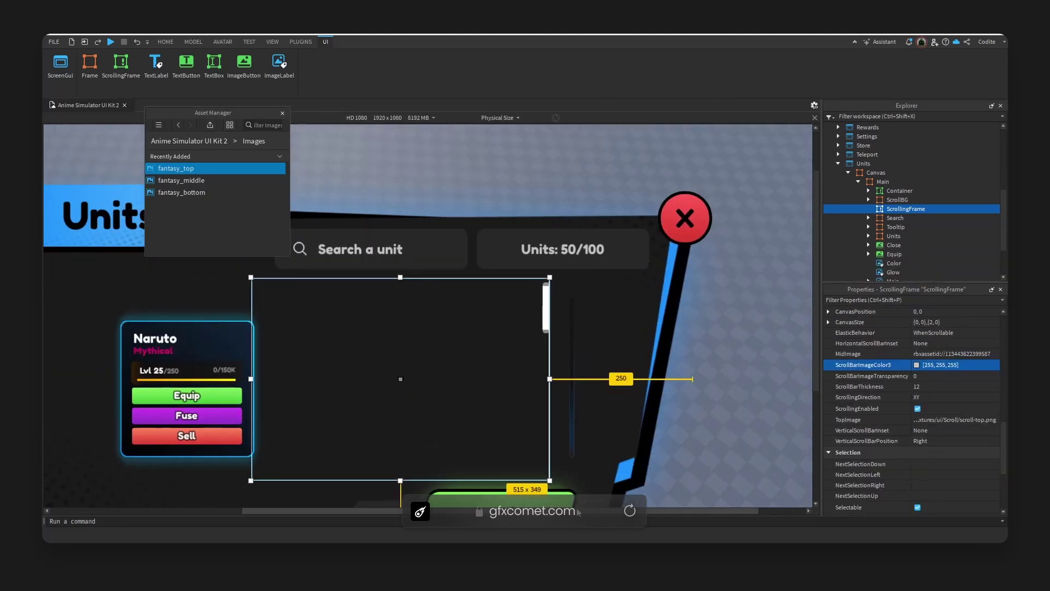
# Copy the fantasy_middle asset ID and set it as the ScrollingFrame's MidImage
pyautogui.rightClick(230, 180)
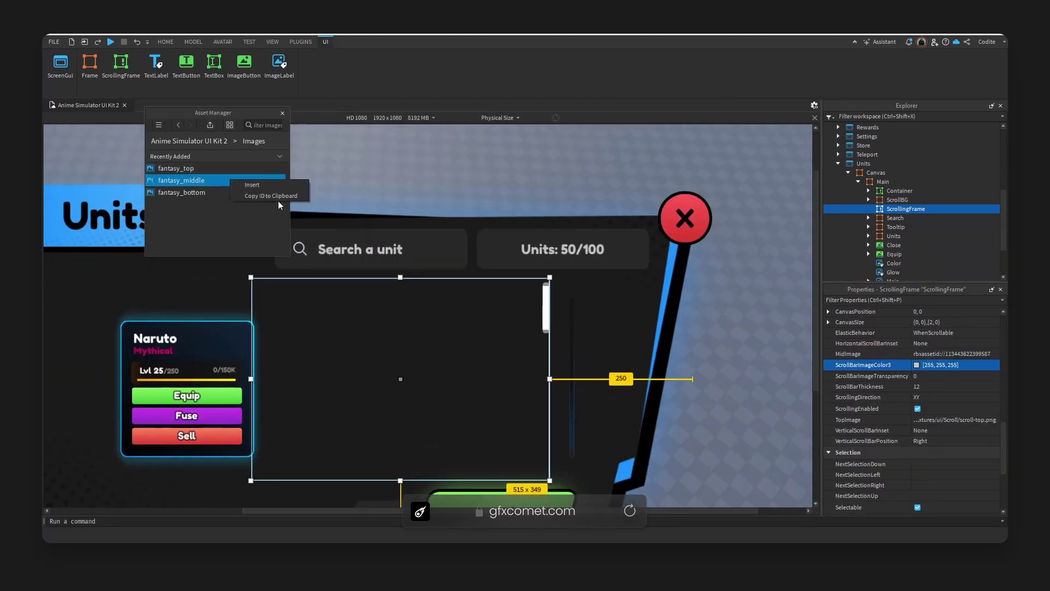
pyautogui.click(278, 196)
pyautogui.click(950, 354)
pyautogui.hotkey('ctrl', 'v')
pyautogui.press('Return')
# Copy the fantasy_top asset ID and set it as the ScrollingFrame's TopImage
pyautogui.rightClick(217, 169)
pyautogui.click(255, 186)
pyautogui.click(953, 420)
pyautogui.hotkey('ctrl', 'v')
pyautogui.press('Return')
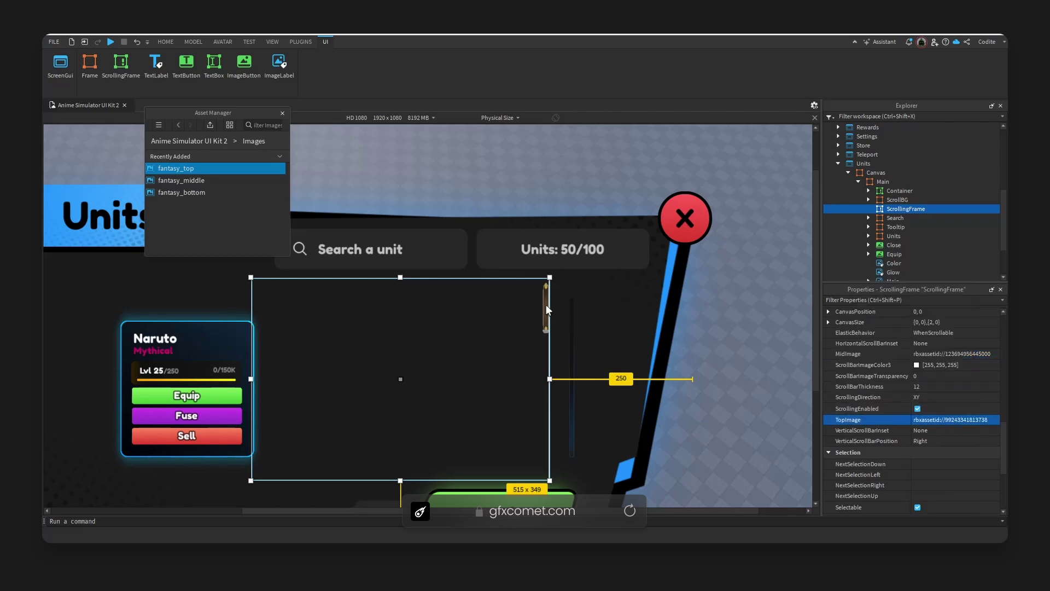
# Copy the fantasy_bottom asset ID and set it as the ScrollingFrame's BottomImage
pyautogui.click(202, 193)
pyautogui.click(956, 353)
pyautogui.hotkey('ctrl', 'v')
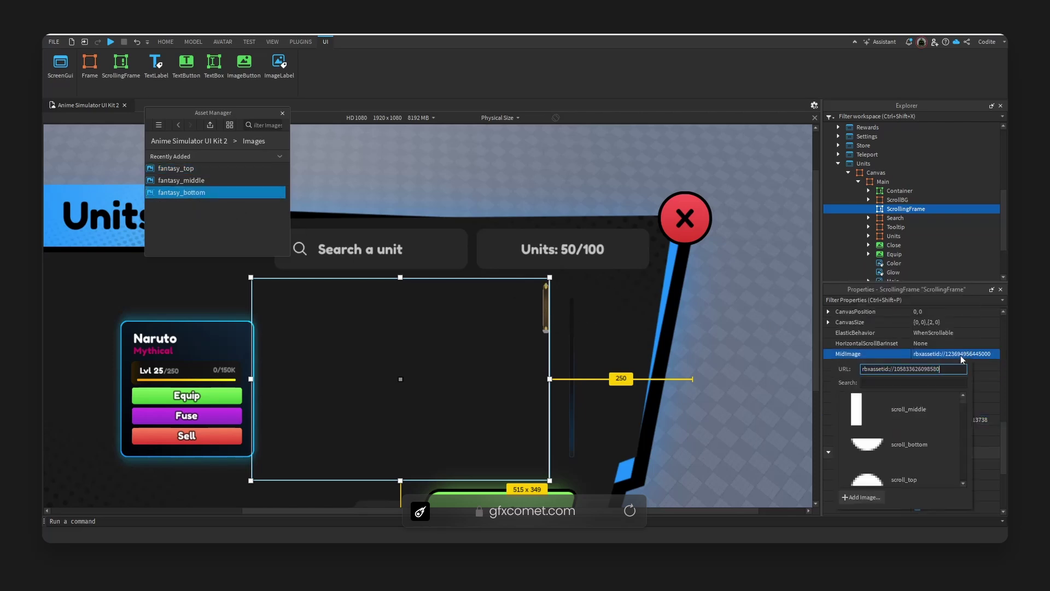
pyautogui.press('Return')
pyautogui.scroll(3, 939, 369)
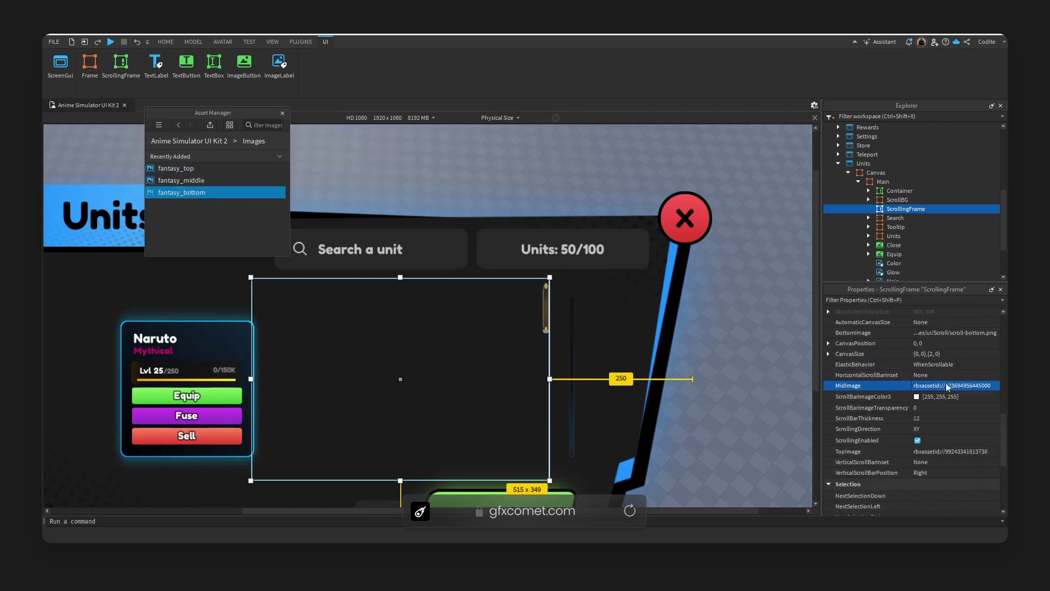
pyautogui.click(949, 365)
pyautogui.hotkey('ctrl', 'v')
pyautogui.press('Return')
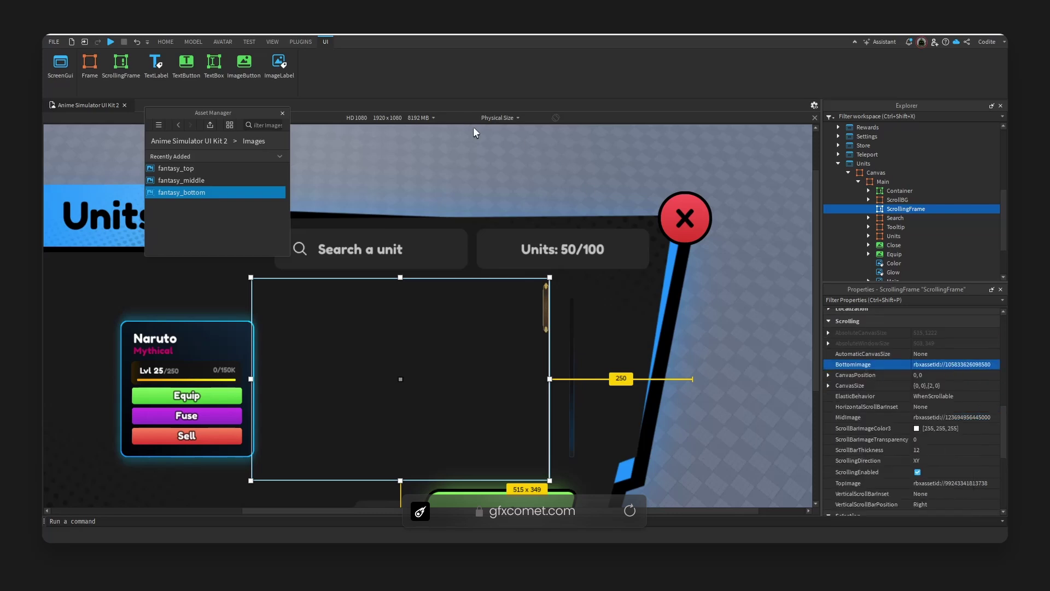
# Set the emulated display to Actual Resolution and enlarge the ScrollingFrame to about 526 × 356 px
pyautogui.click(481, 119)
pyautogui.click(484, 130)
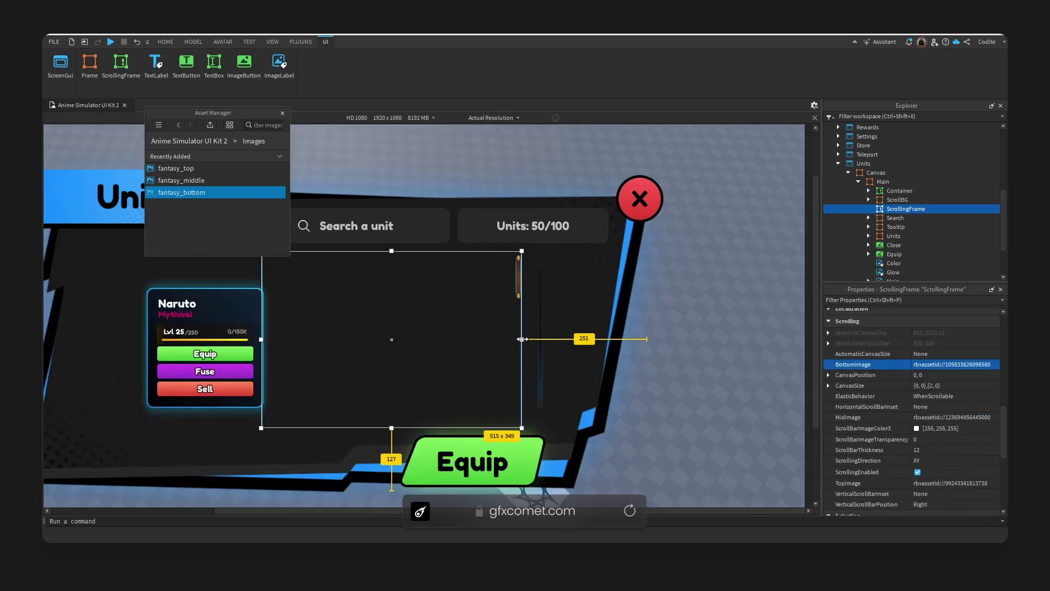
pyautogui.moveTo(521, 339)
pyautogui.mouseDown()
pyautogui.moveTo(656, 345)
pyautogui.moveTo(517, 342)
pyautogui.moveTo(546, 343)
pyautogui.moveTo(529, 344)
pyautogui.mouseUp()
pyautogui.moveTo(525, 287); pyautogui.dragTo(520, 327)
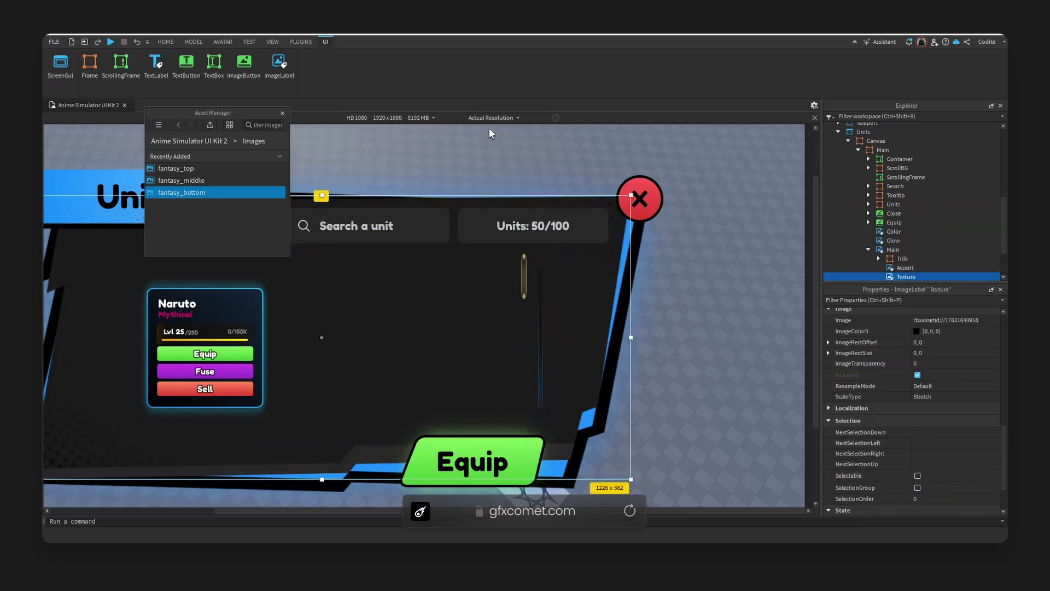
# Delete the empty ScrollingFrame and make the Container with the unit templates visible
pyautogui.click(905, 177)
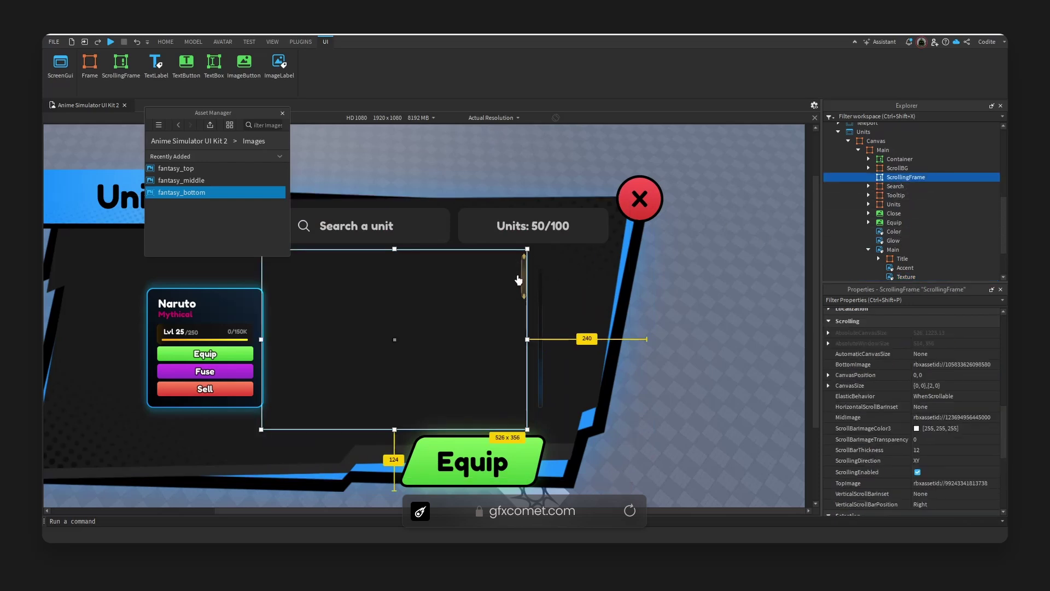
pyautogui.press('Delete')
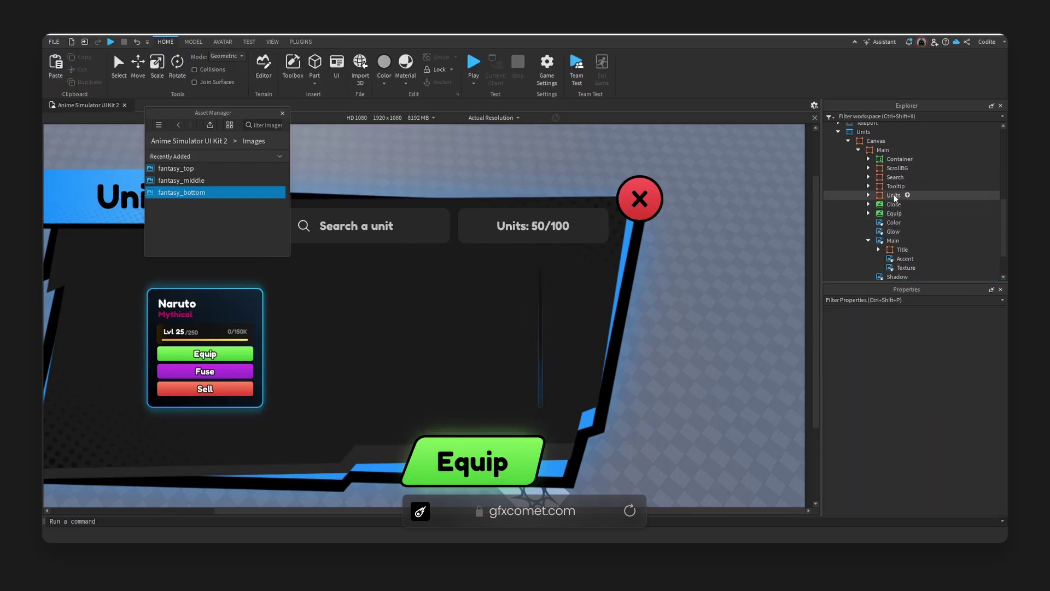
pyautogui.click(897, 159)
pyautogui.scroll(-5, 907, 394)
pyautogui.click(917, 431)
pyautogui.click(917, 431)
pyautogui.click(868, 159)
pyautogui.click(912, 168)
pyautogui.click(900, 159)
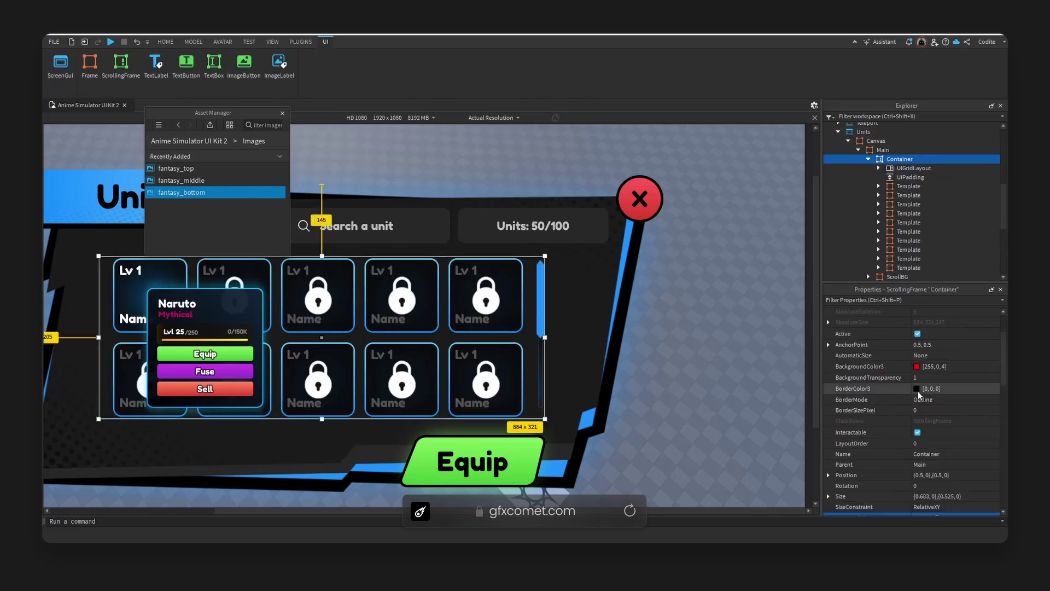
# Set the Container's BottomImage to the copied fantasy_bottom asset ID
pyautogui.scroll(-10, 920, 397)
pyautogui.click(979, 347)
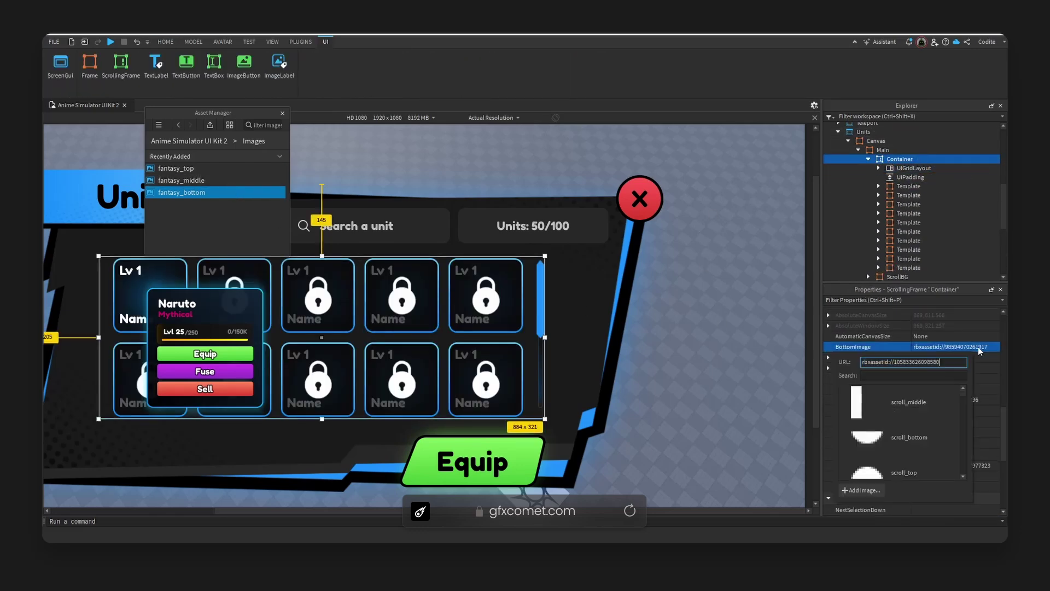
pyautogui.press('Return')
# Copy the fantasy_middle asset ID and set it as the Container's MidImage
pyautogui.rightClick(244, 180)
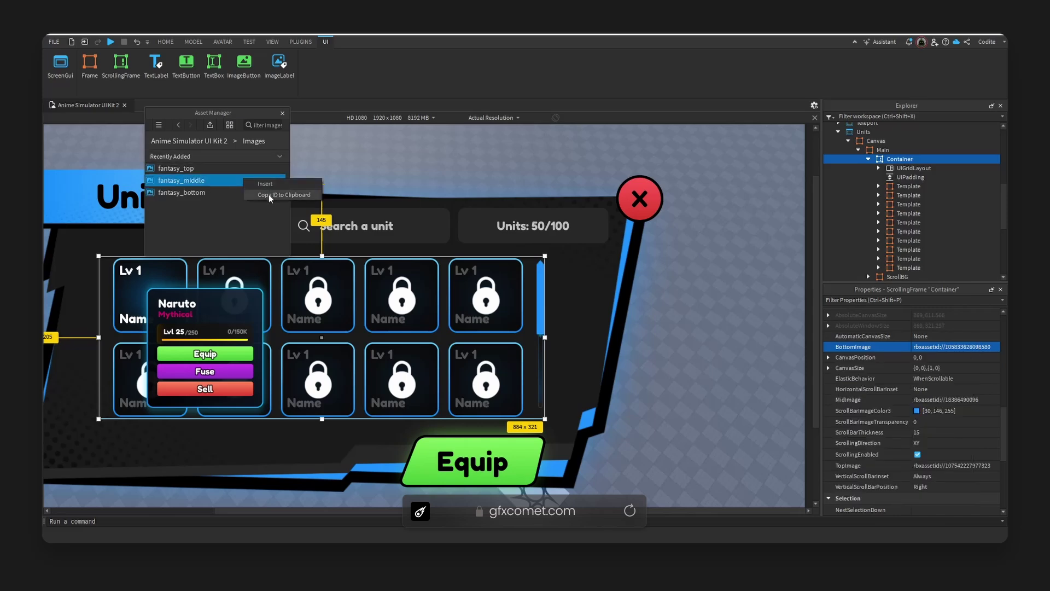
pyautogui.click(268, 195)
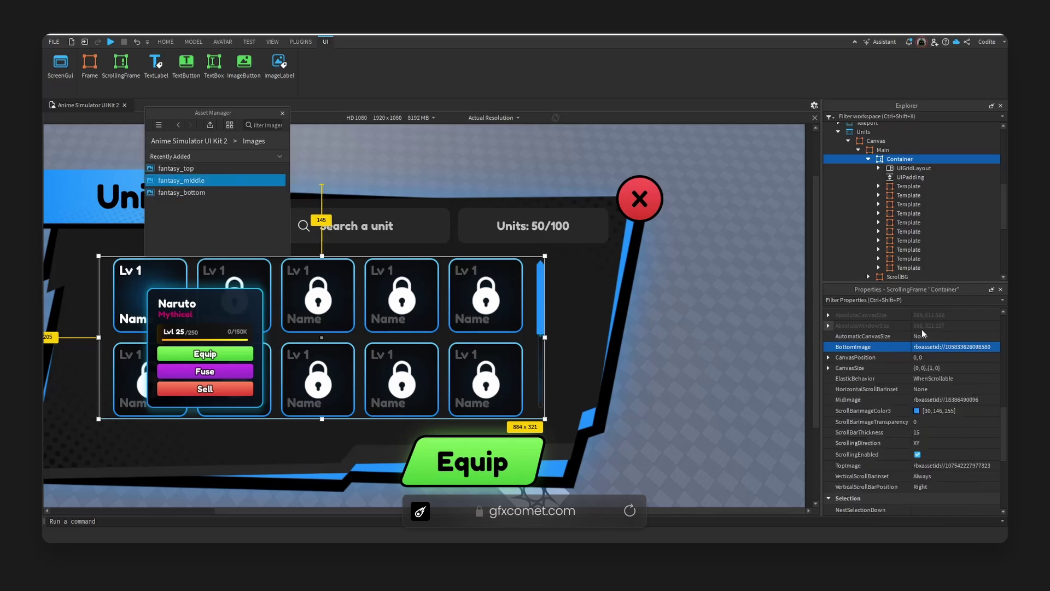
pyautogui.click(969, 401)
pyautogui.hotkey('ctrl', 'v')
pyautogui.press('Return')
# Copy the fantasy_top asset ID and set it as the Container's TopImage
pyautogui.rightClick(241, 192)
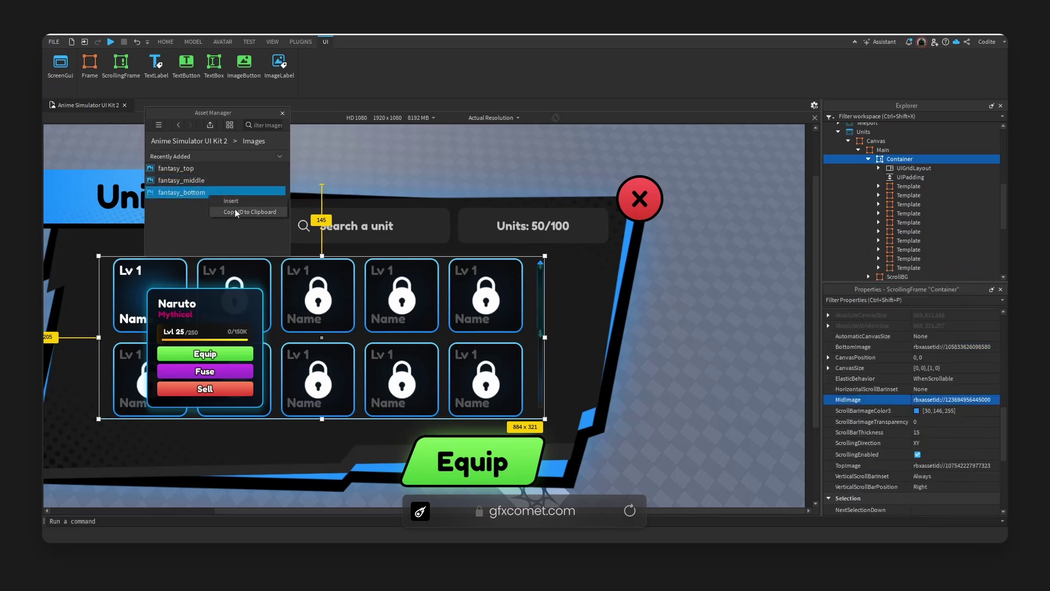
pyautogui.rightClick(229, 169)
pyautogui.click(252, 186)
pyautogui.click(943, 466)
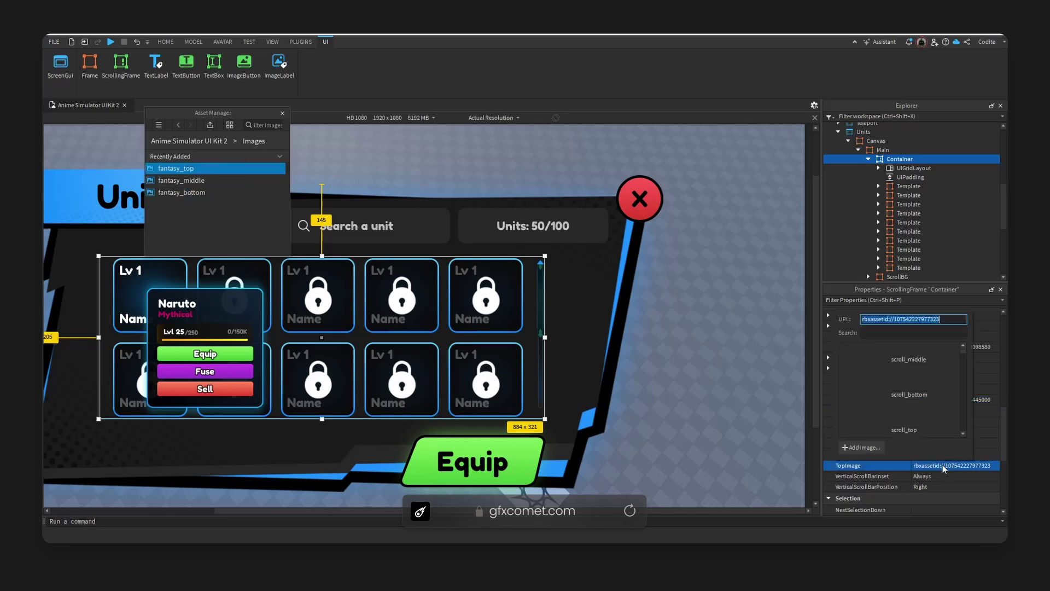
pyautogui.hotkey('ctrl', 'v')
pyautogui.press('Return')
# Set the Container's ScrollBarImageColor3 to white (255, 255, 255)
pyautogui.click(915, 410)
pyautogui.moveTo(579, 183); pyautogui.dragTo(524, 312)
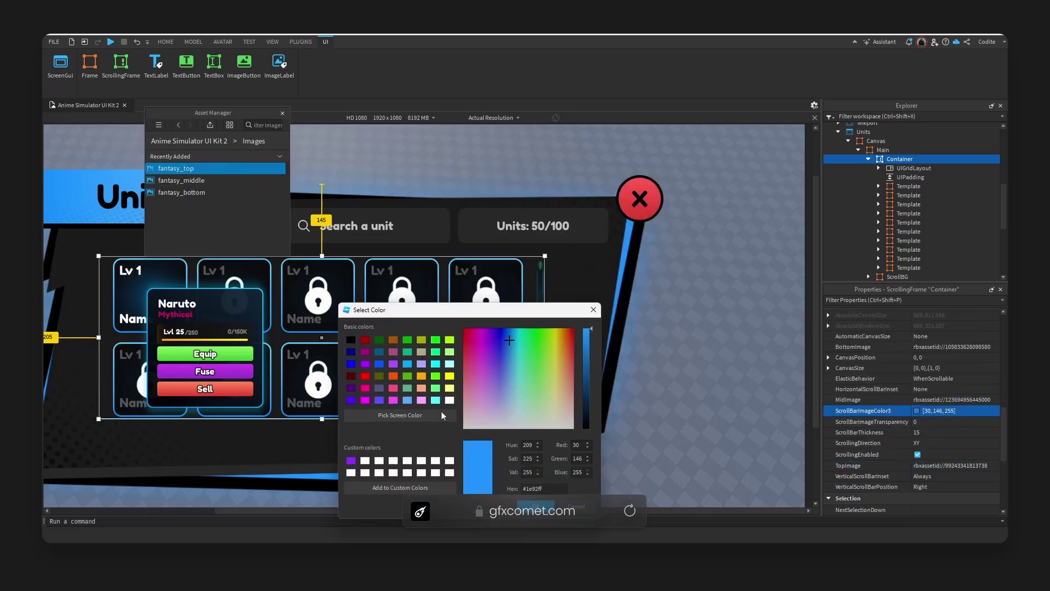
pyautogui.click(406, 472)
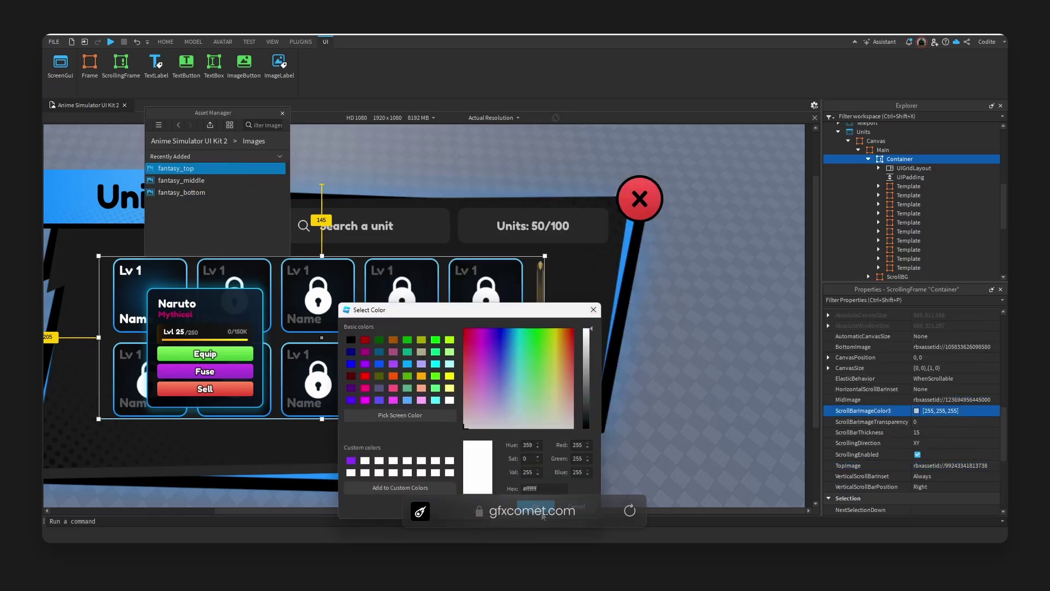
pyautogui.click(537, 506)
# Scroll the unit grid down and back up to check the scroll bar, and select the ScrollBG frame behind it
pyautogui.click(562, 326)
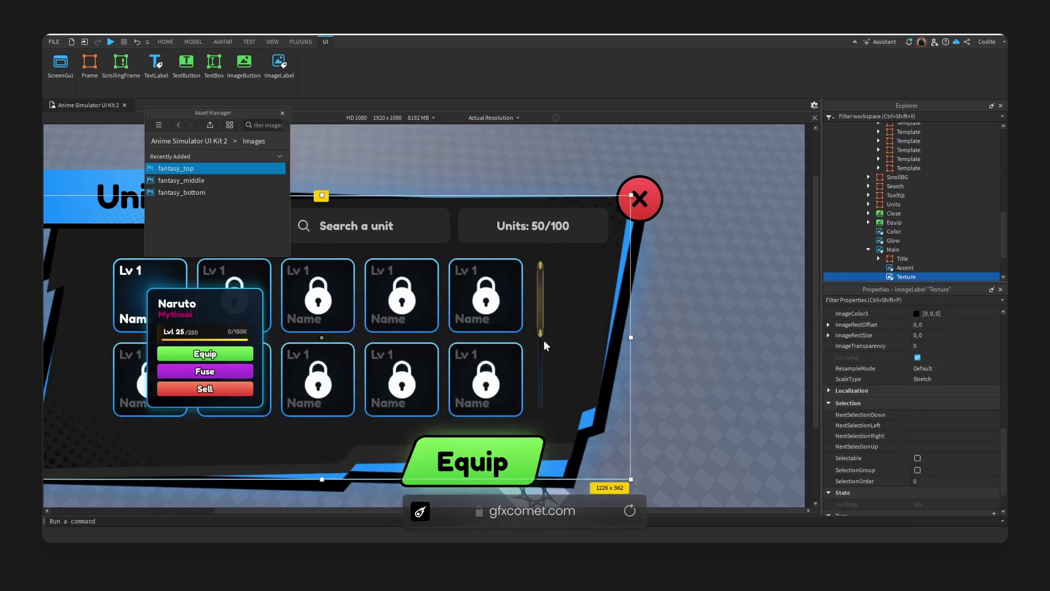
pyautogui.scroll(-5, 545, 327)
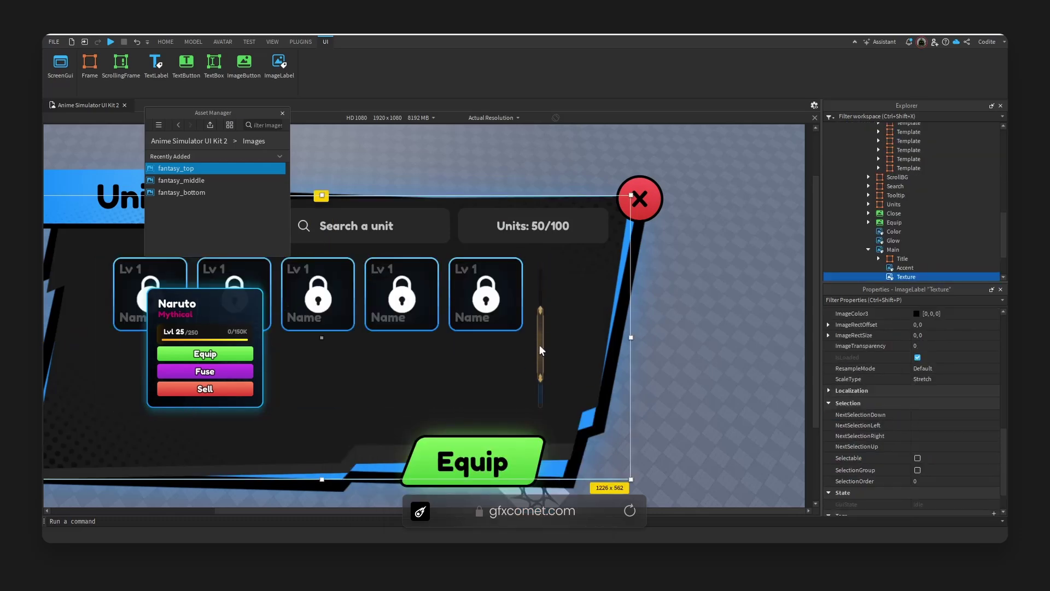
pyautogui.scroll(5, 545, 357)
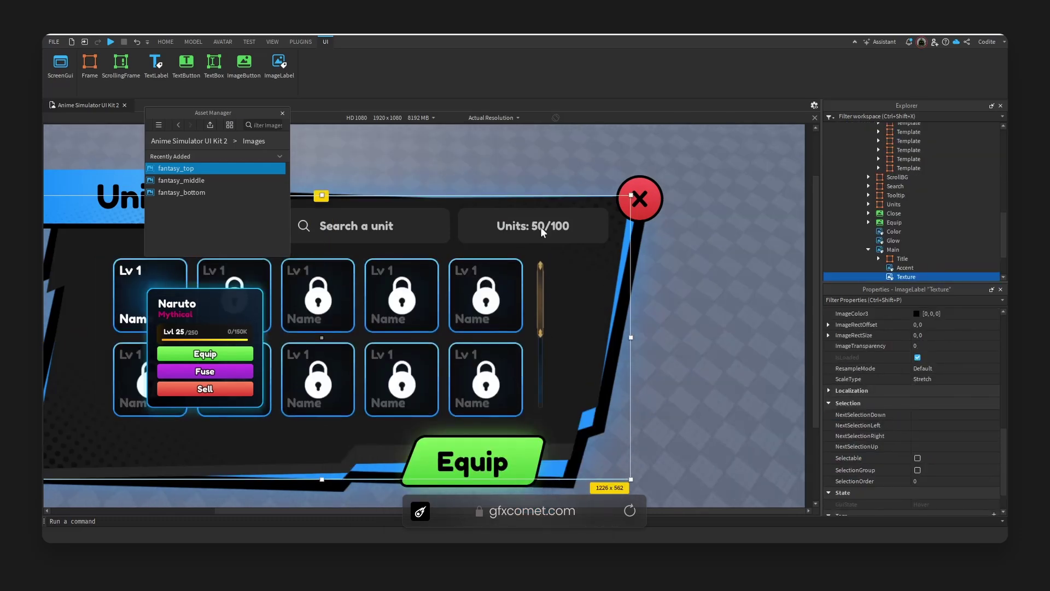
pyautogui.click(541, 342)
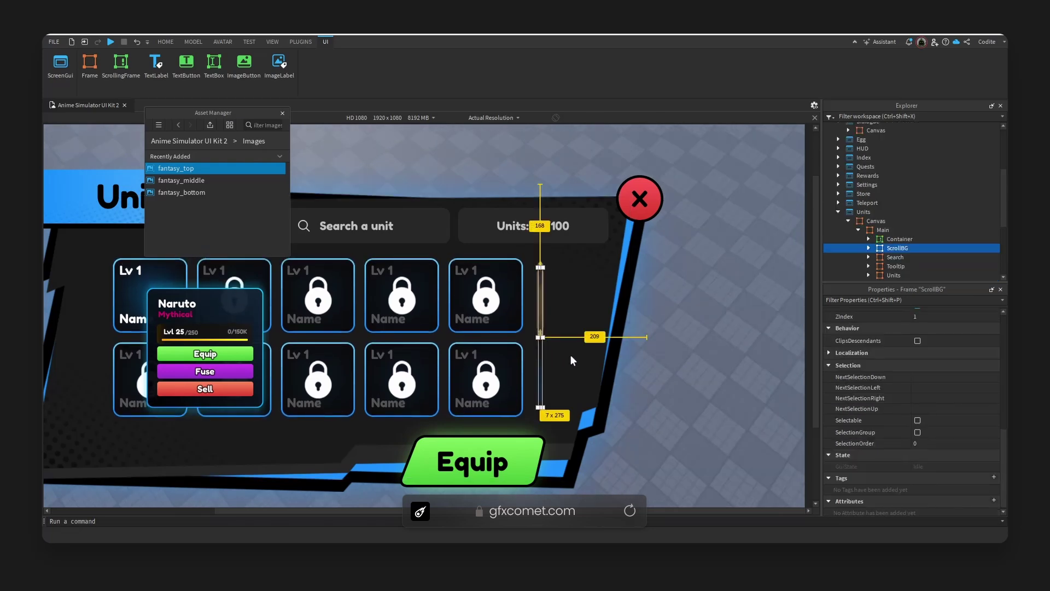
# Preview the Units interface on other emulated devices, including the Samsung Tab A (2019, 8.0) and the iPhone 7
pyautogui.scroll(5, 965, 405)
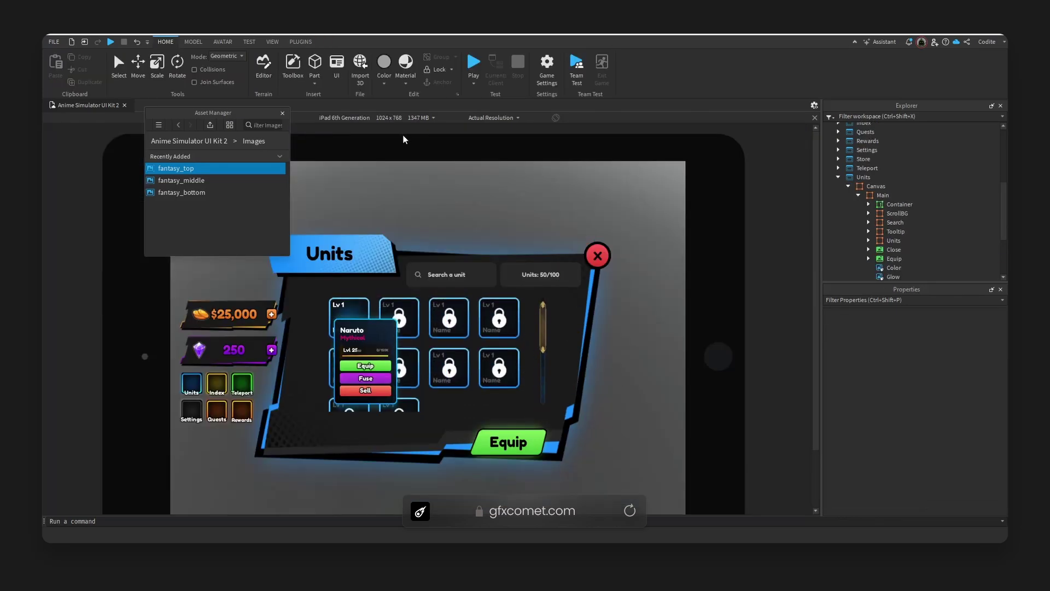
pyautogui.click(405, 118)
pyautogui.click(355, 394)
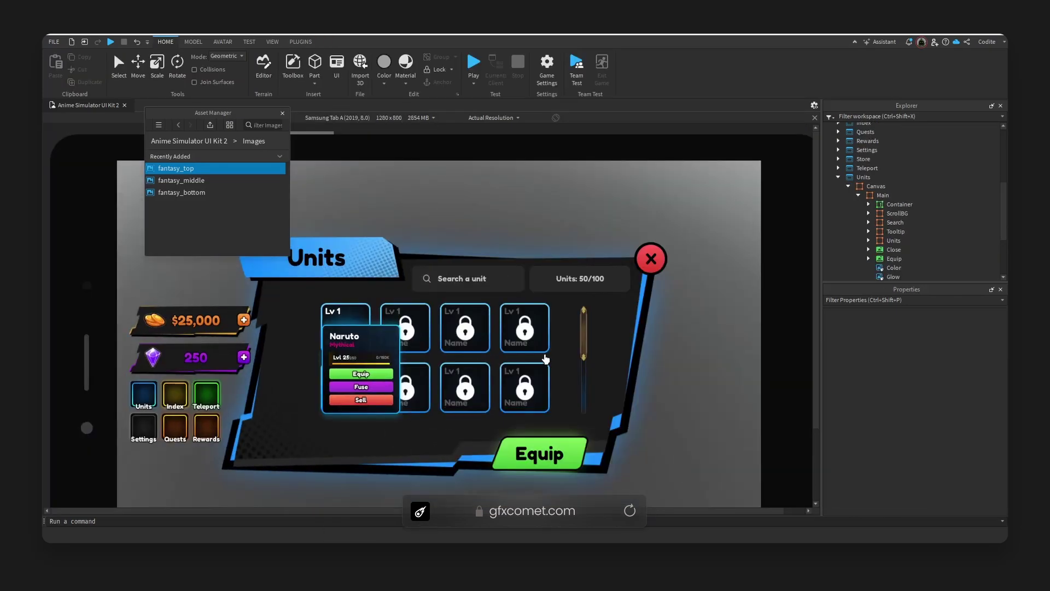
pyautogui.click(405, 118)
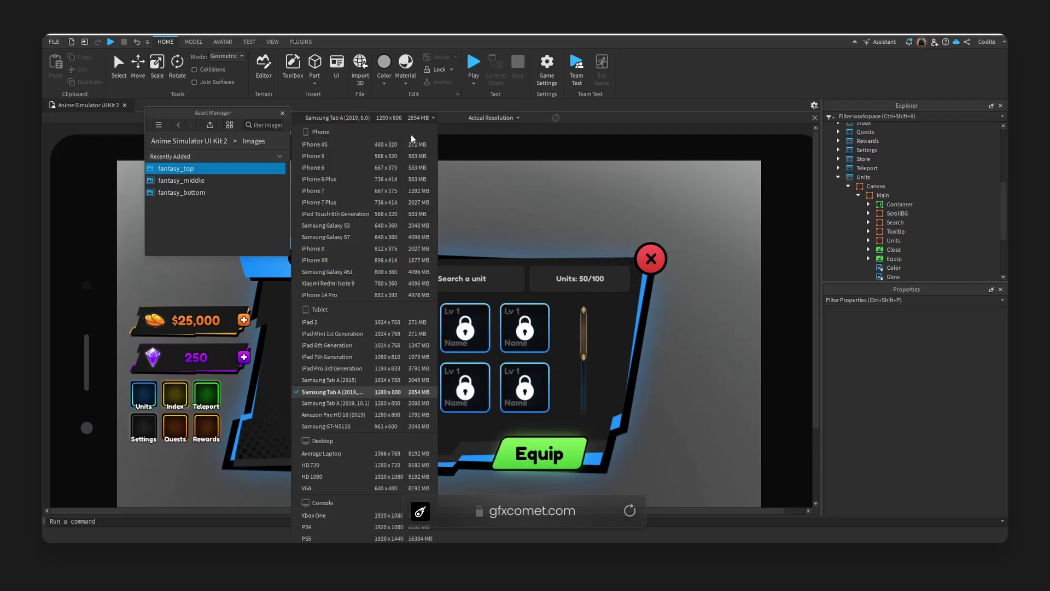
pyautogui.click(397, 190)
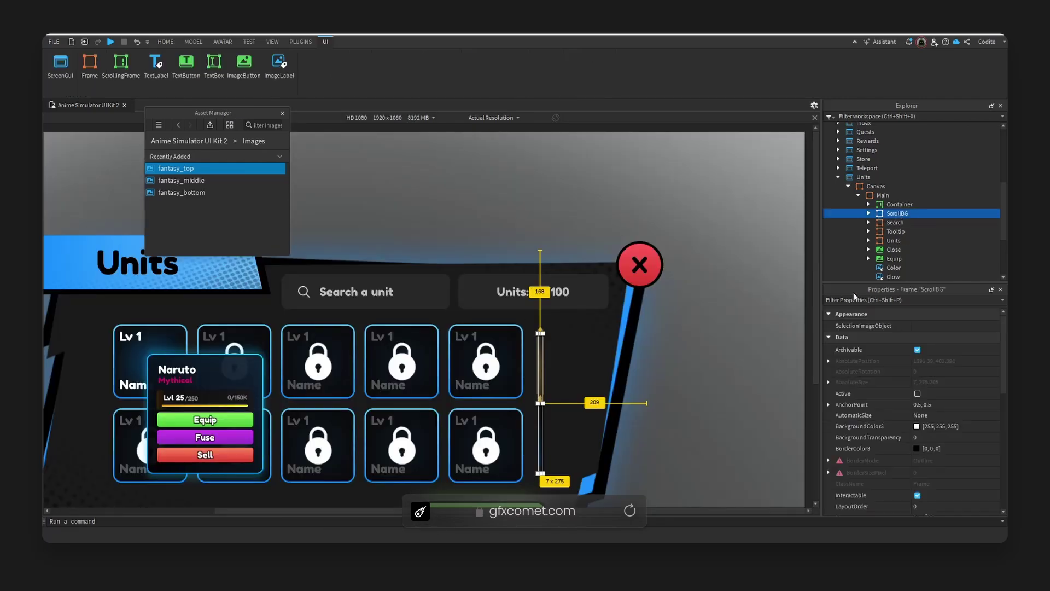
# Examine the X and Y scale and offset in the Size of the ScrollBG frame and the Container
pyautogui.scroll(-3, 815, 340)
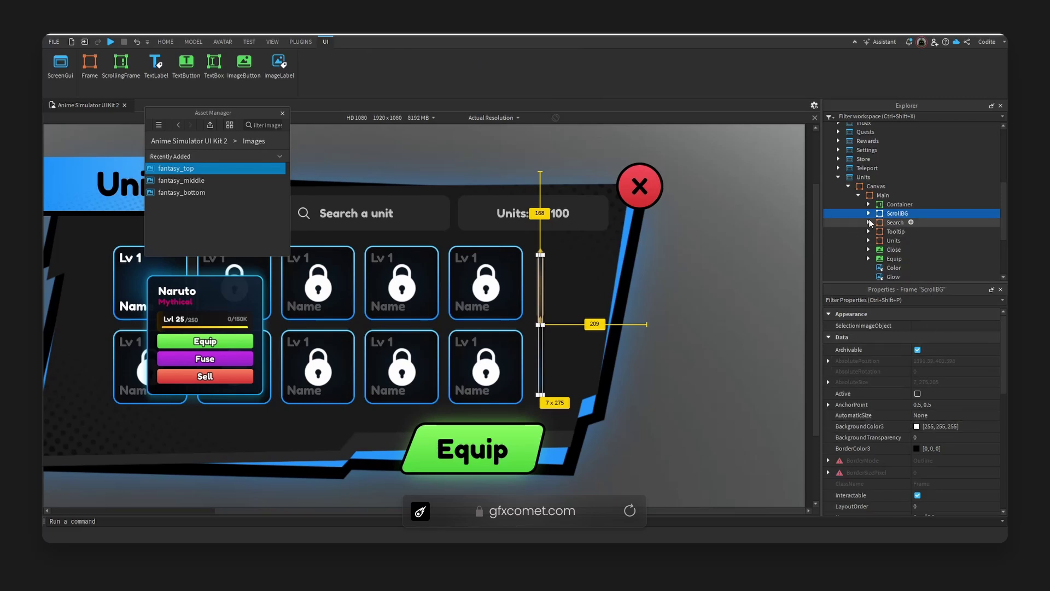
pyautogui.scroll(-4, 947, 443)
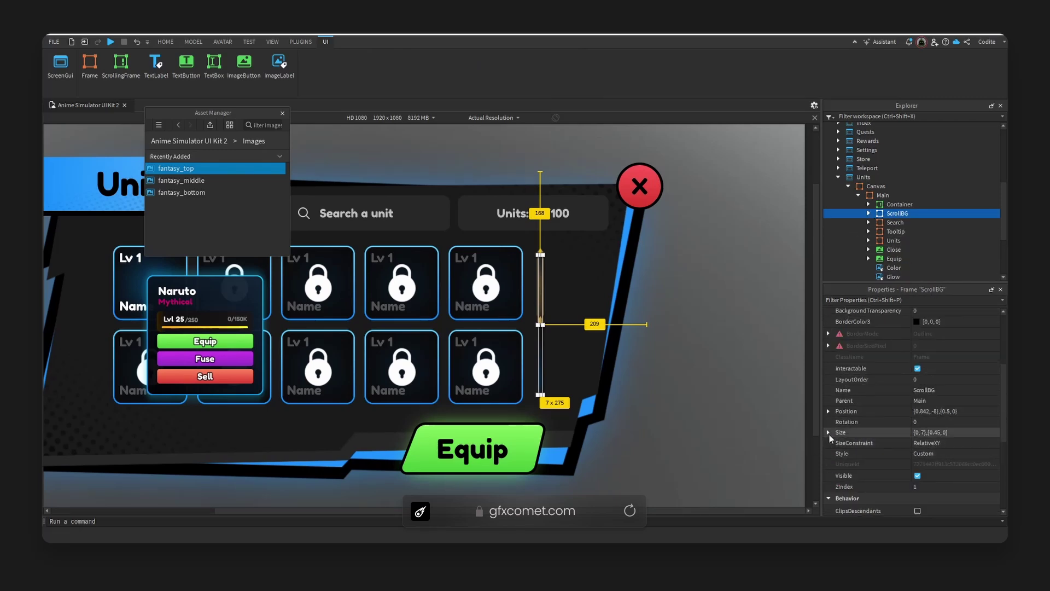
pyautogui.click(828, 432)
pyautogui.click(838, 443)
pyautogui.click(837, 474)
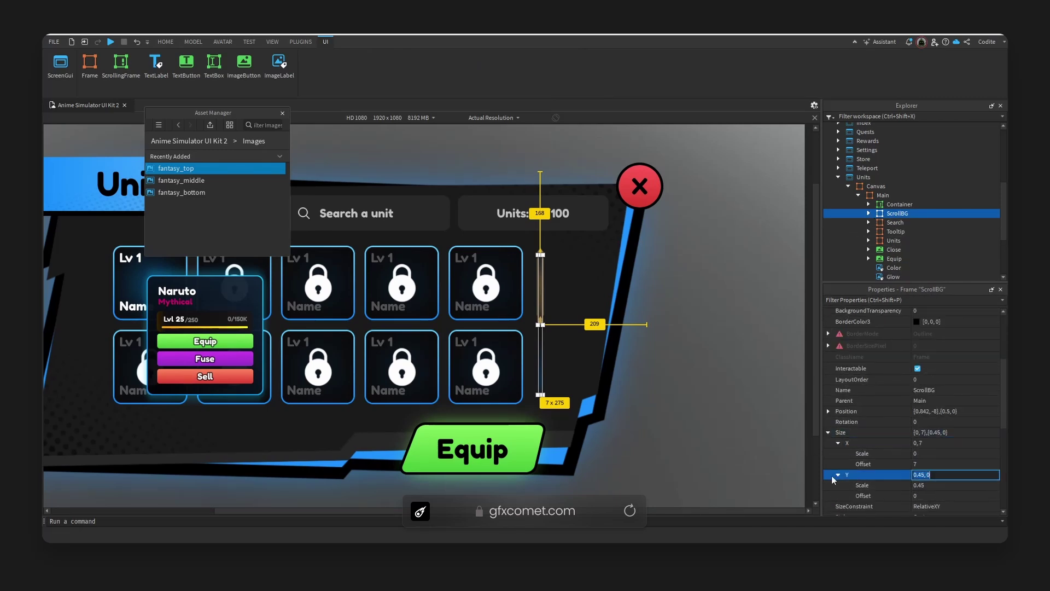
pyautogui.scroll(4, 874, 460)
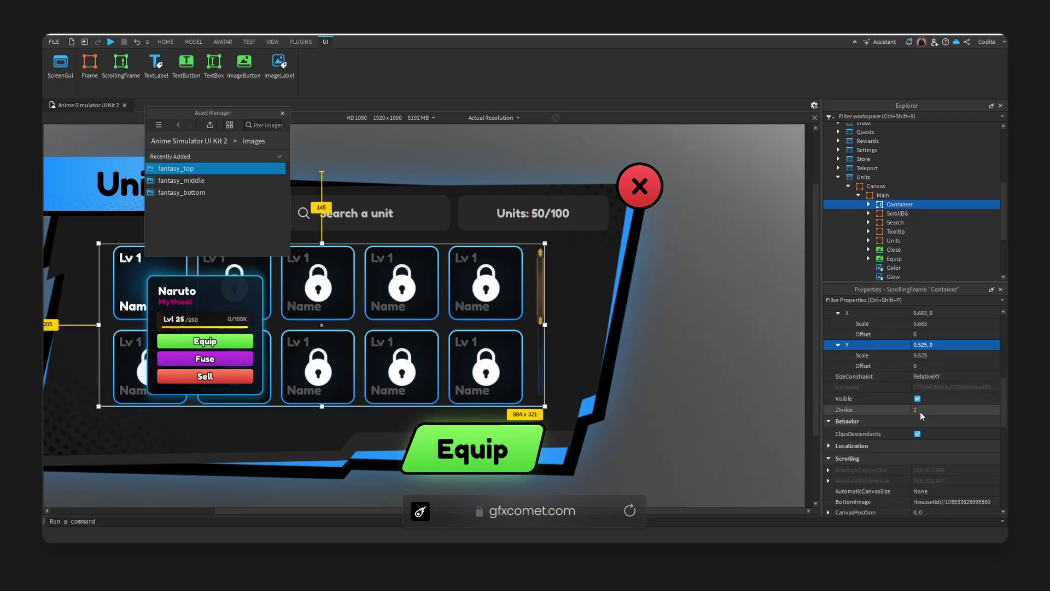
# Insert a new Frame inside Main and draw it out to about 252 × 100 over the unit grid
pyautogui.click(904, 213)
pyautogui.click(883, 187)
pyautogui.click(881, 196)
pyautogui.click(895, 194)
pyautogui.click(891, 217)
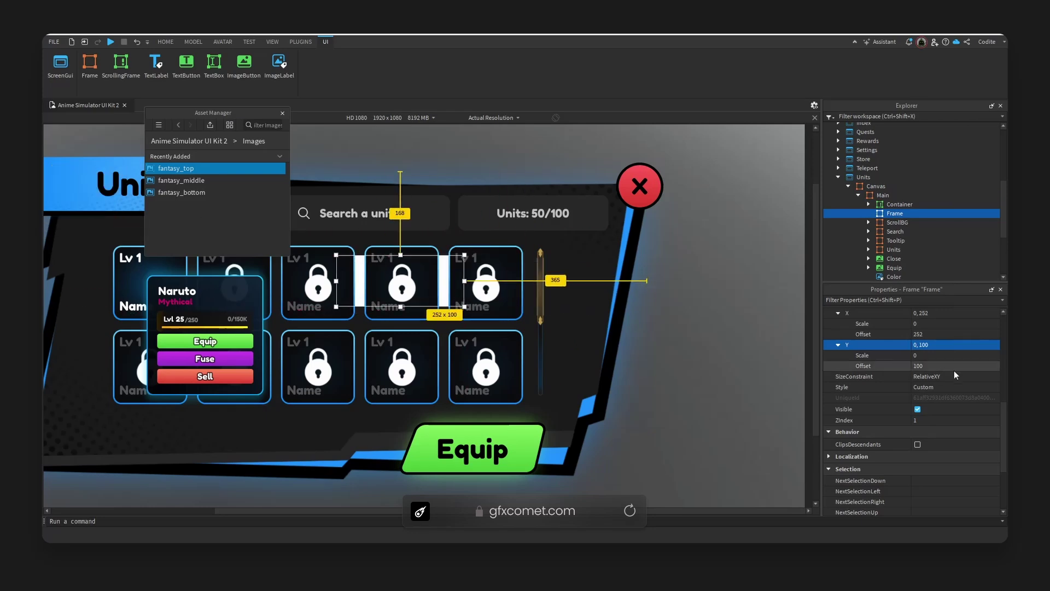
pyautogui.scroll(3, 953, 370)
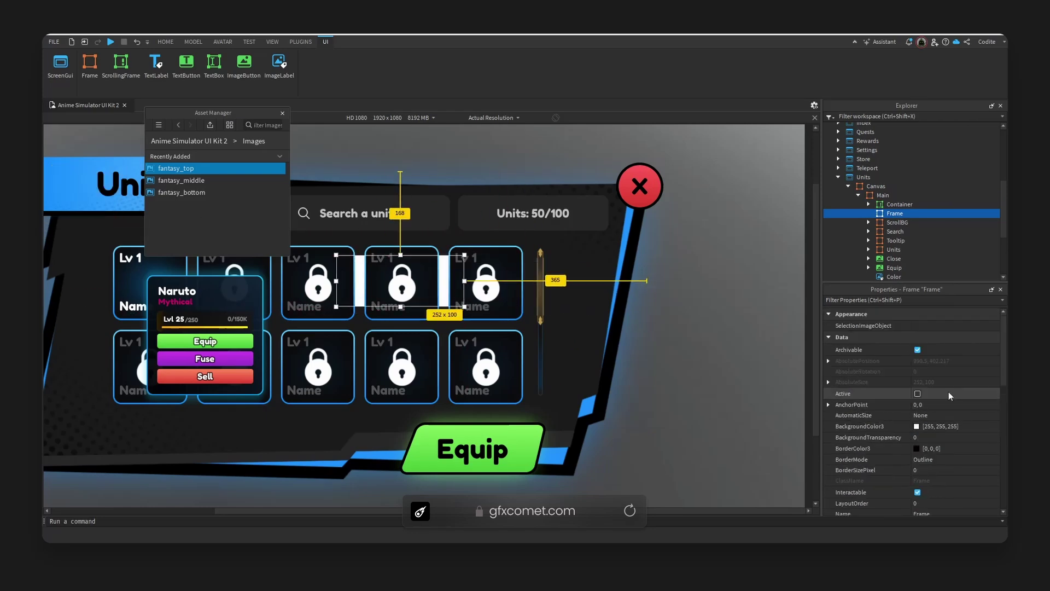
# Open the UI Tools plugin, close the Asset Manager, and set the new frame's anchor point to 0.5, 0.5
pyautogui.click(300, 42)
pyautogui.click(352, 74)
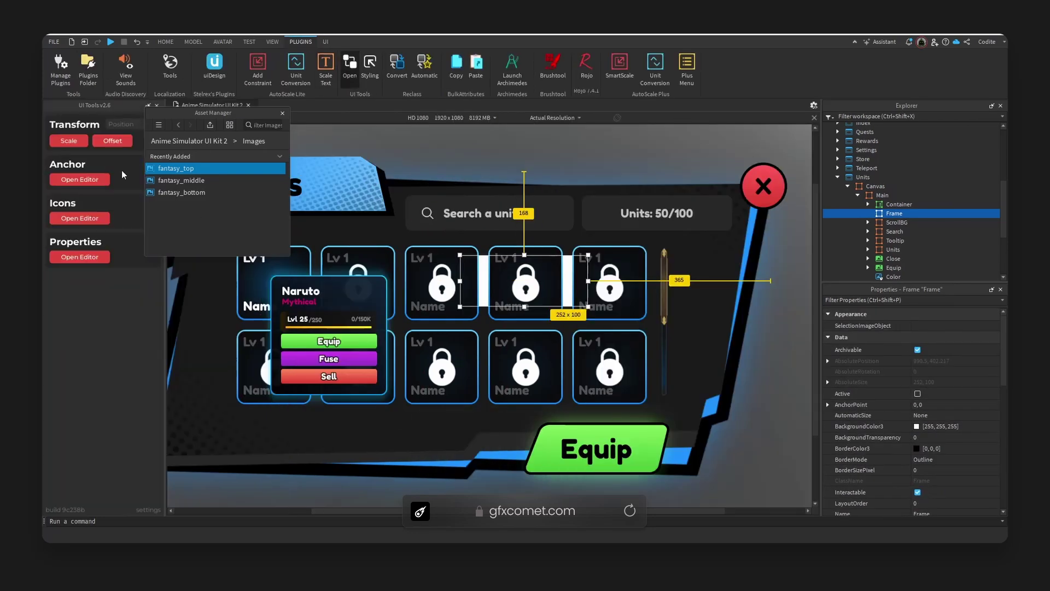
pyautogui.click(282, 113)
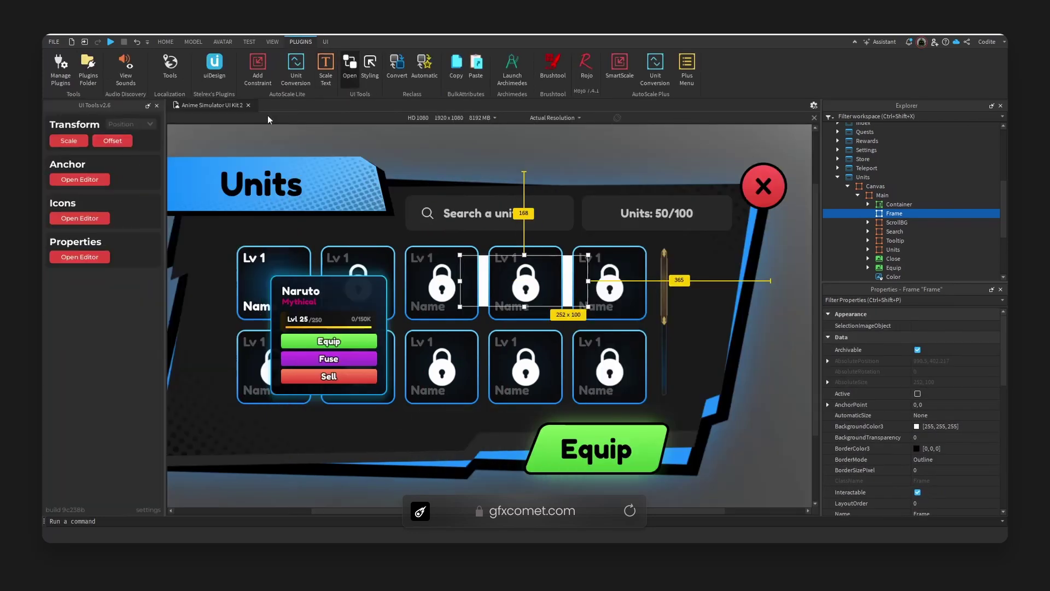
pyautogui.click(137, 127)
pyautogui.click(105, 362)
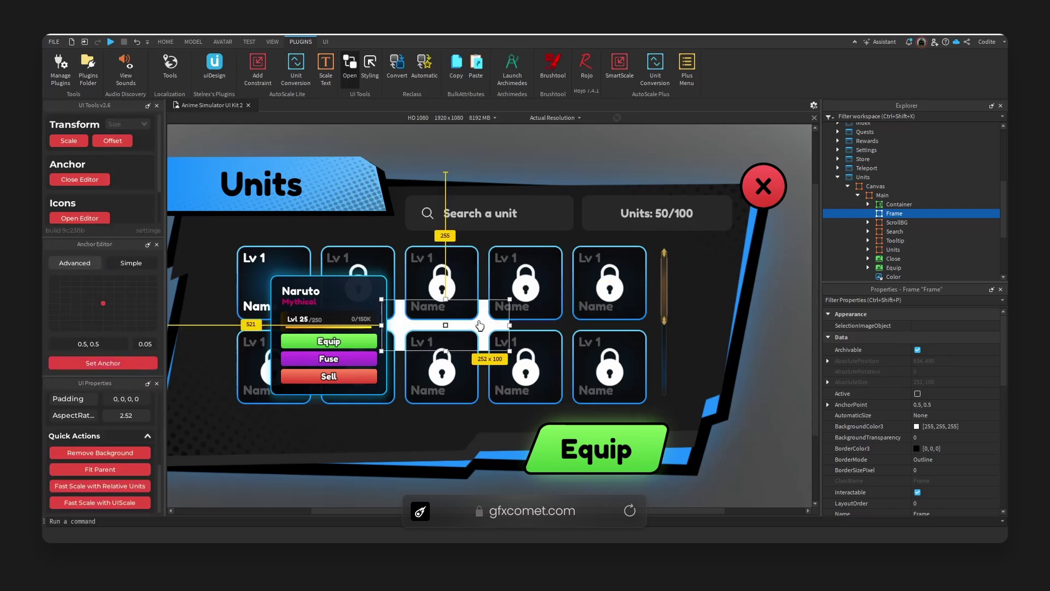
# Move the new frame over the scroll bar track and hide the original ScrollBG frame
pyautogui.moveTo(480, 326); pyautogui.dragTo(666, 368)
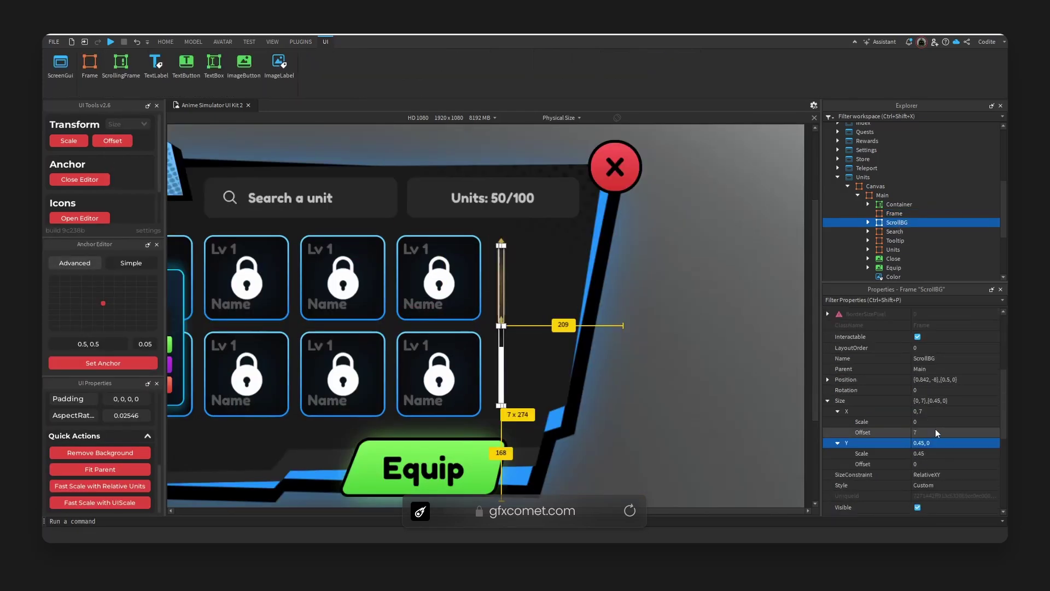
pyautogui.scroll(1, 936, 429)
pyautogui.click(918, 413)
# Copy the UICorner, UIGradient and UIStroke from ScrollBG and paste them into the new frame
pyautogui.click(869, 223)
pyautogui.click(910, 232)
pyautogui.keyDown('ctrl'); pyautogui.click(910, 240); pyautogui.keyUp('ctrl')
pyautogui.keyDown('ctrl'); pyautogui.click(910, 249); pyautogui.keyUp('ctrl')
pyautogui.hotkey('ctrl', 'c')
pyautogui.click(894, 213)
pyautogui.hotkey('ctrl', 'shift', 'v')
# Stretch the new frame vertically in both directions to about 7 × 307 along the scroll bar track
pyautogui.click(894, 214)
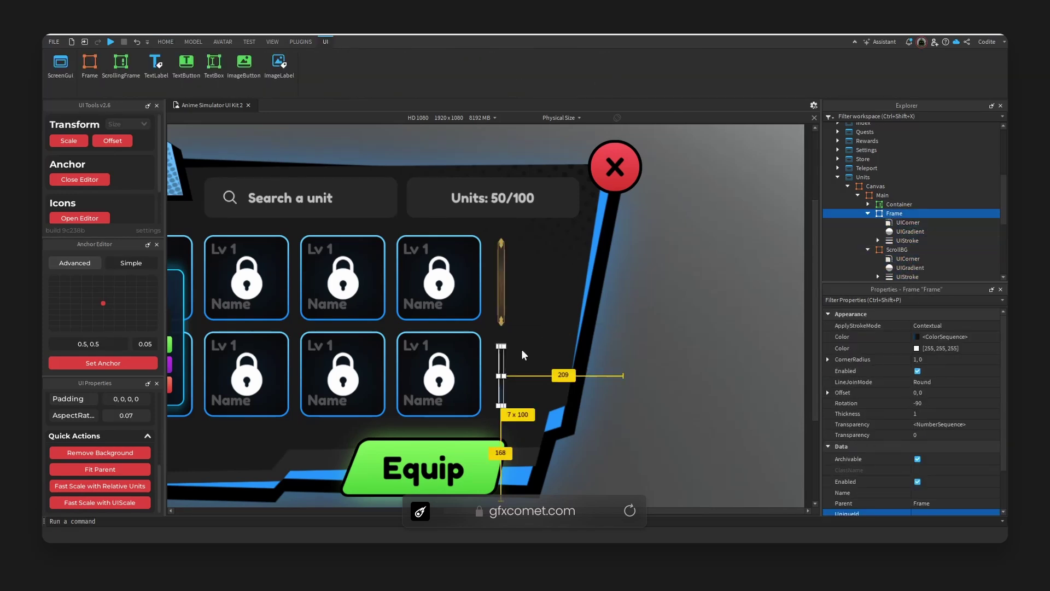
pyautogui.moveTo(501, 345); pyautogui.dragTo(513, 242)
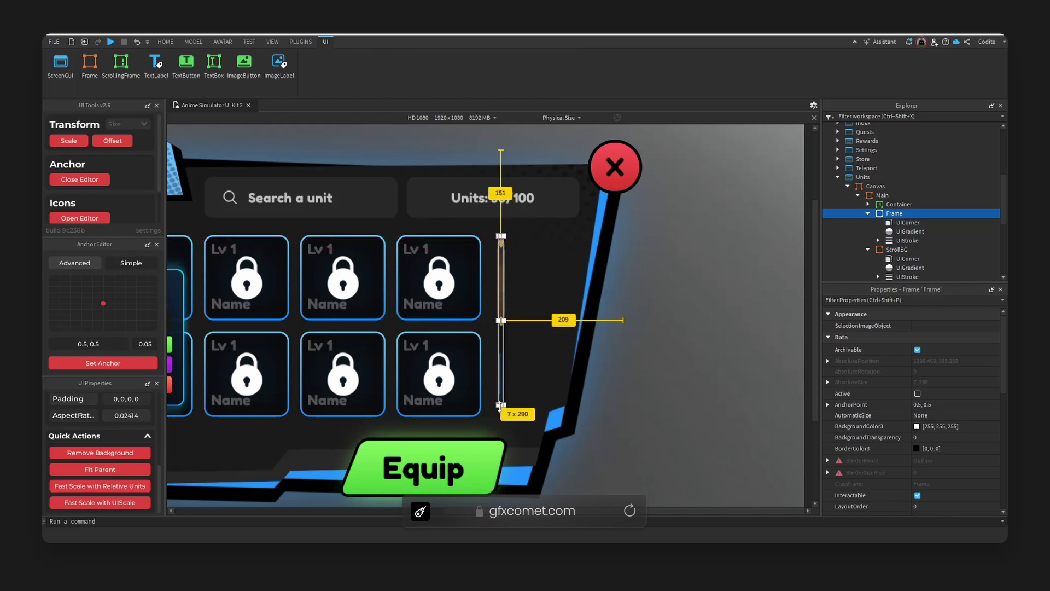
pyautogui.moveTo(499, 405); pyautogui.dragTo(501, 414)
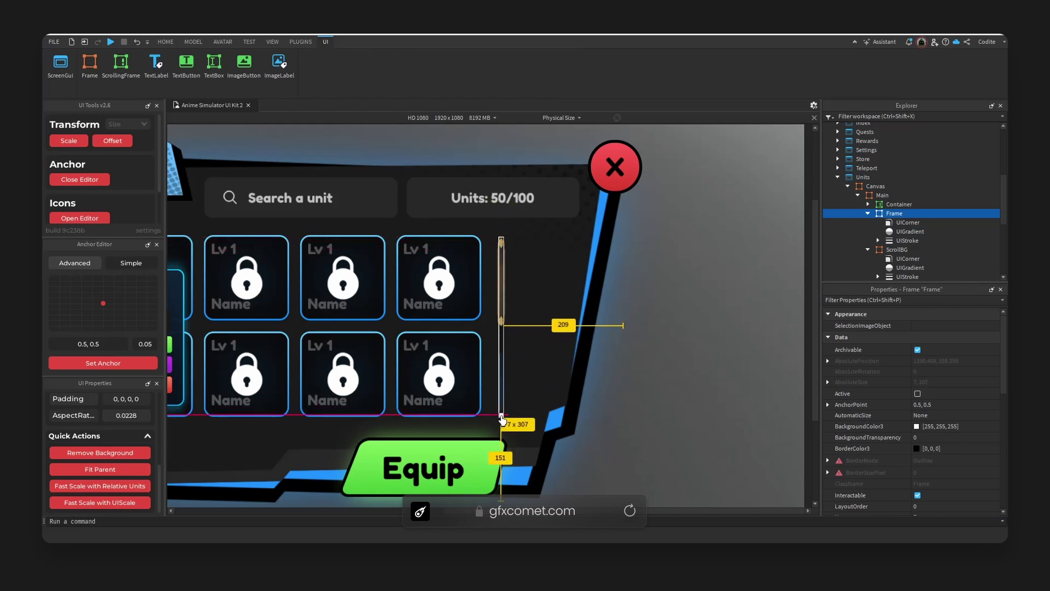
# Recolour the new frame's UIGradient and its UIStroke's UIGradient in orange, using #ff710b for the stroke
pyautogui.click(910, 231)
pyautogui.click(951, 326)
pyautogui.click(975, 327)
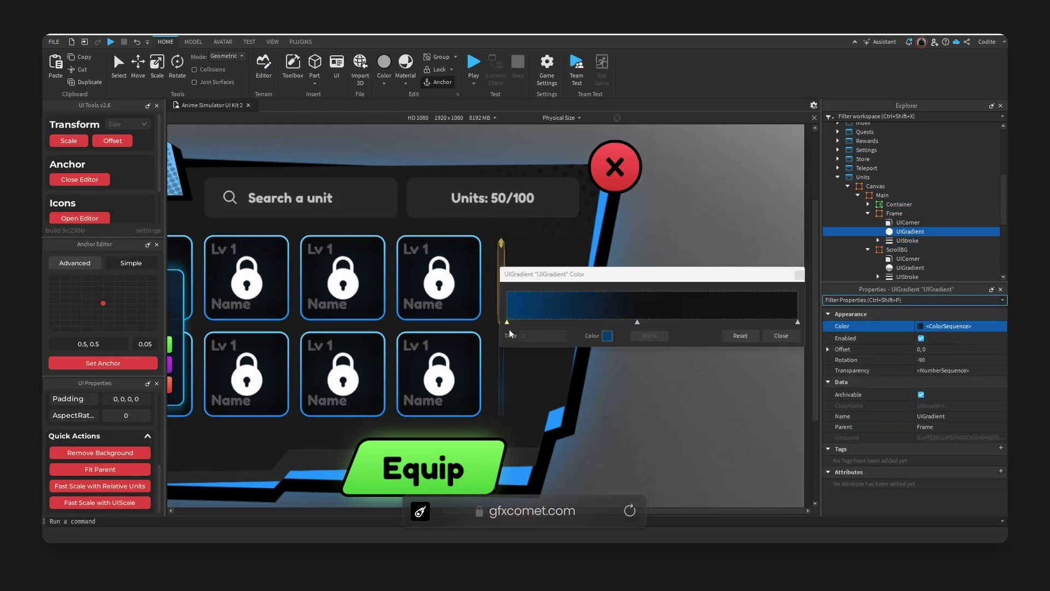
pyautogui.moveTo(552, 274); pyautogui.dragTo(623, 268)
pyautogui.click(678, 329)
pyautogui.moveTo(559, 179); pyautogui.dragTo(718, 205)
pyautogui.moveTo(546, 184); pyautogui.dragTo(703, 205)
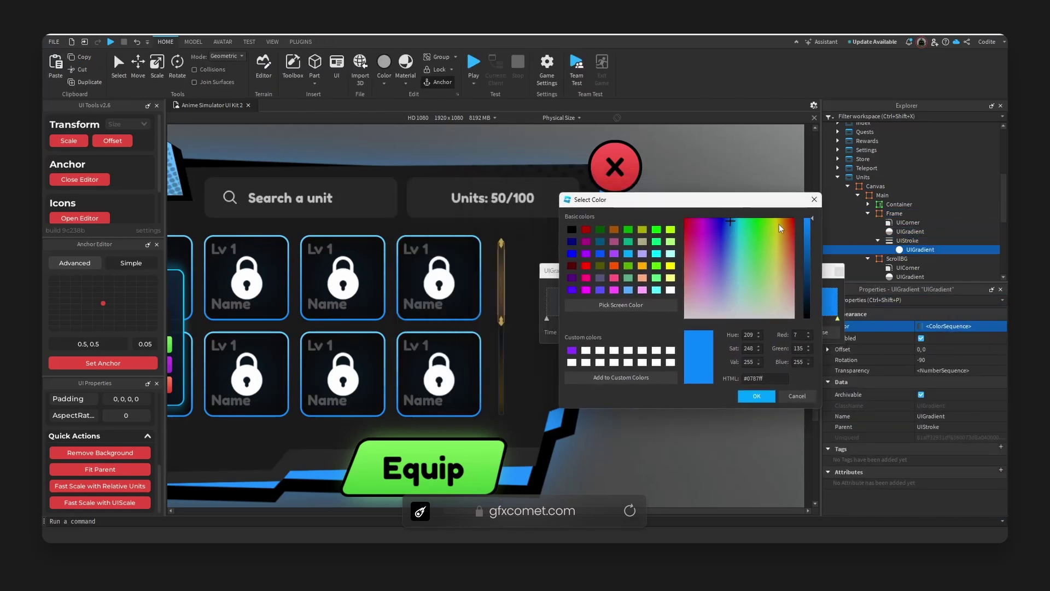
pyautogui.click(784, 223)
pyautogui.moveTo(784, 225); pyautogui.dragTo(787, 224)
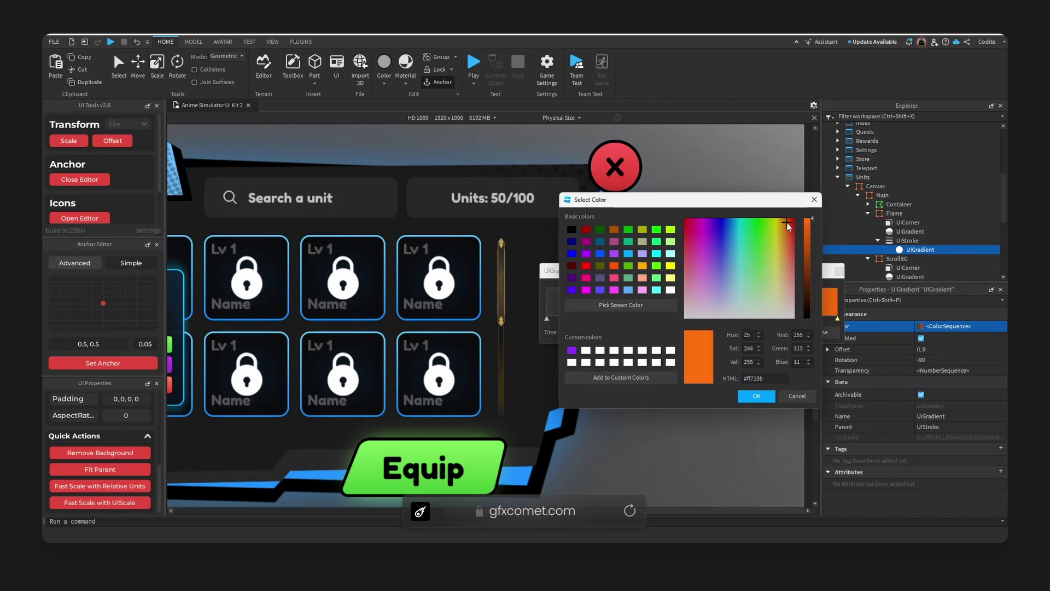
pyautogui.click(755, 398)
pyautogui.click(834, 334)
# Check the recoloured scroll bar in the Units window at Actual Resolution and at Fit to Window
pyautogui.scroll(-4, 490, 339)
pyautogui.scroll(4, 490, 341)
pyautogui.click(561, 117)
pyautogui.click(521, 135)
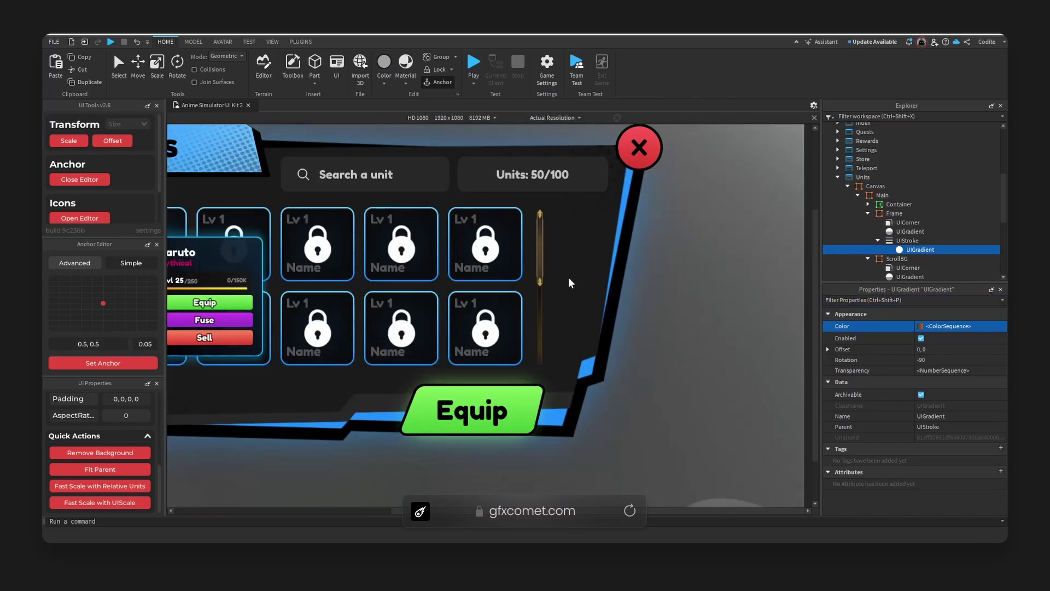
pyautogui.click(560, 117)
pyautogui.click(558, 157)
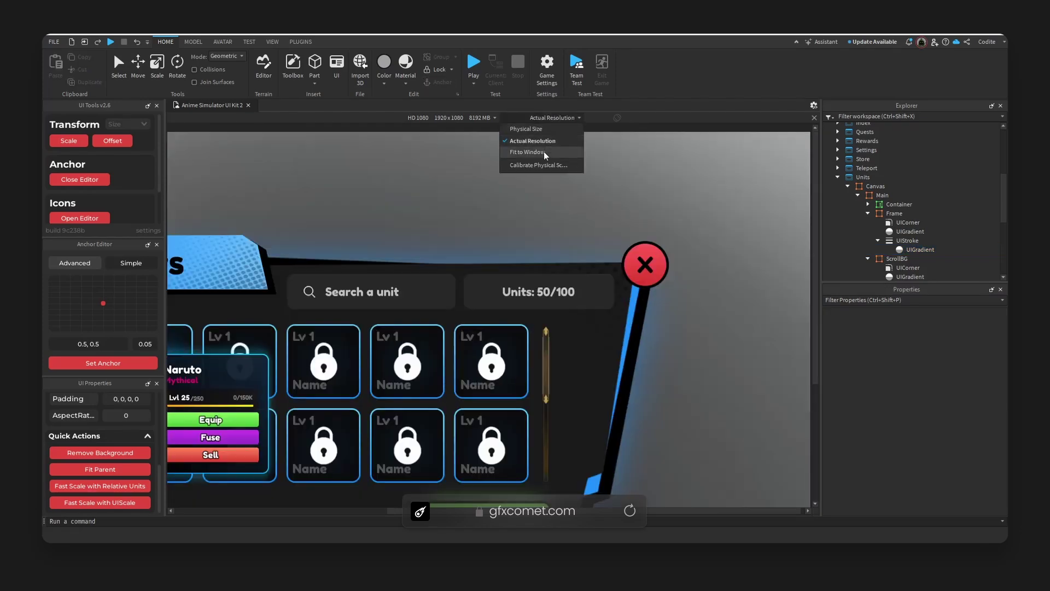
pyautogui.click(545, 155)
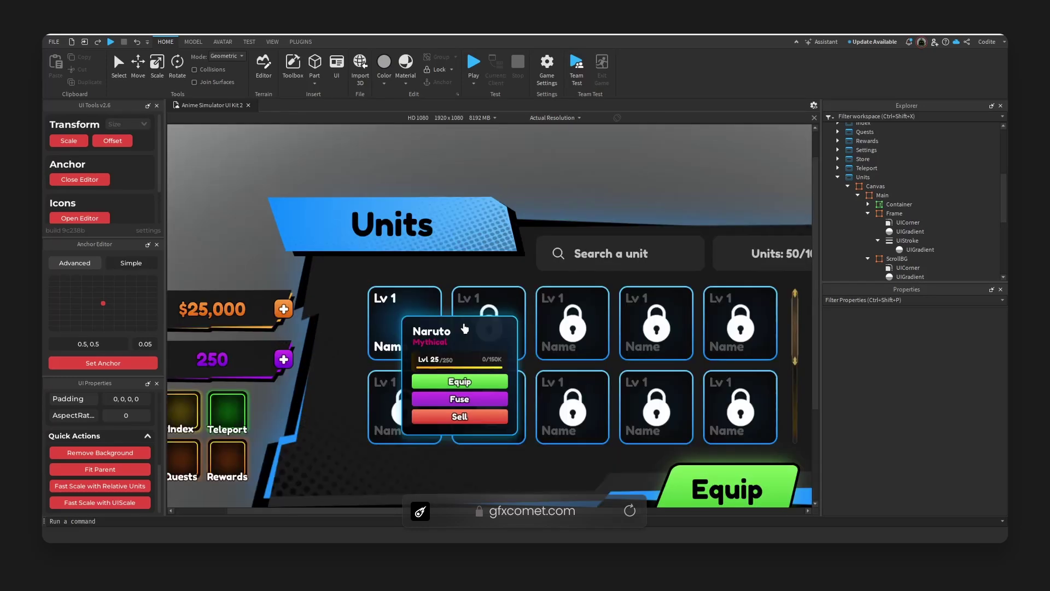